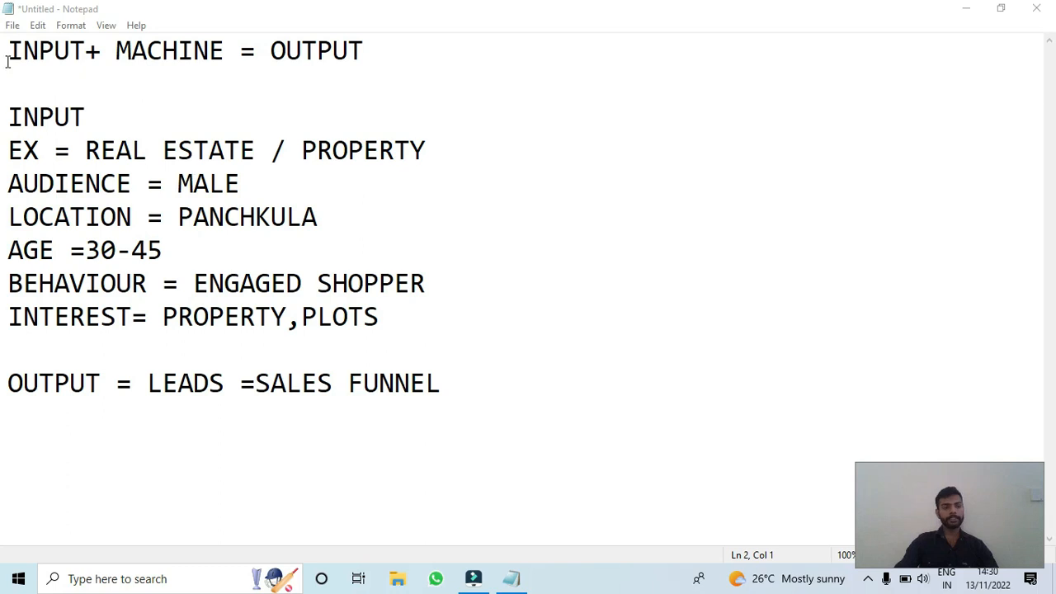
- Review the formula "INPUT+ MACHINE = OUTPUT" in the first line, highlighting its input, machine and output terms one by one
{"action": "left_click_drag", "start_coordinate": [8, 65], "coordinate": [178, 58]}
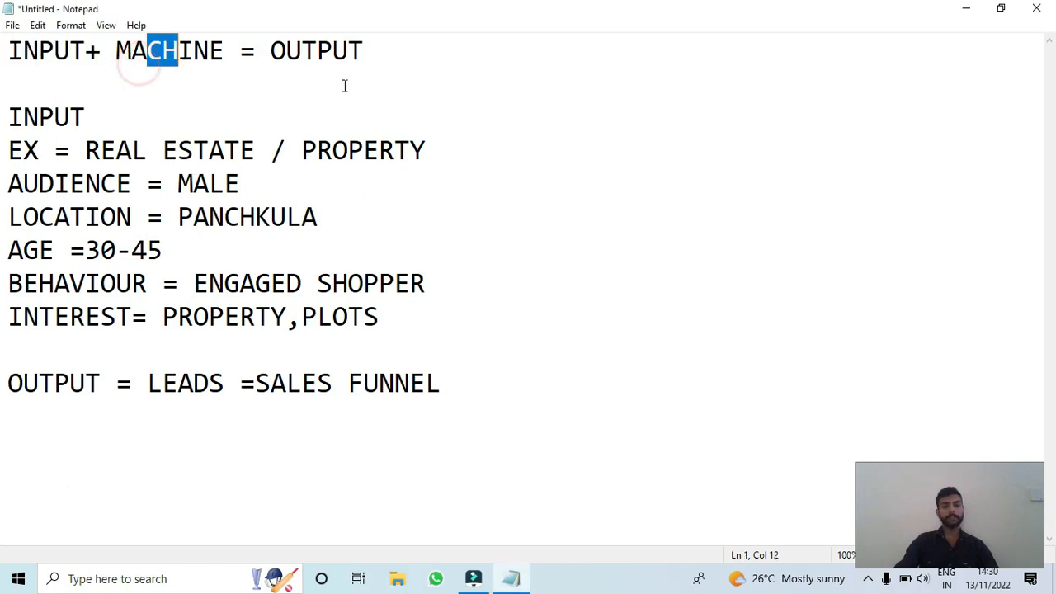
{"action": "left_click", "coordinate": [349, 73]}
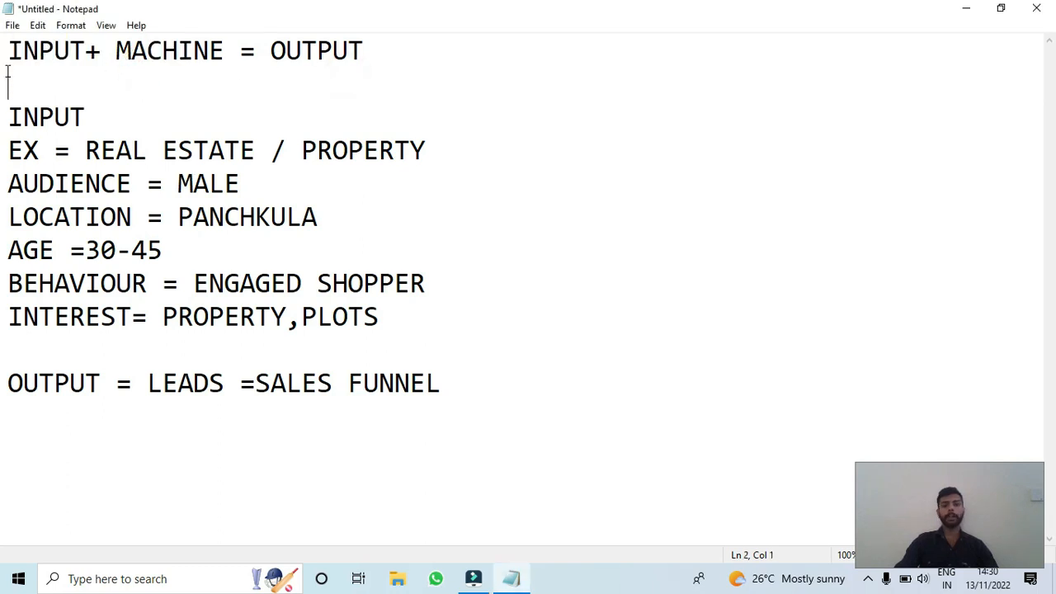
{"action": "left_click_drag", "start_coordinate": [8, 57], "coordinate": [72, 60]}
{"action": "left_click", "coordinate": [122, 71]}
{"action": "left_click_drag", "start_coordinate": [130, 58], "coordinate": [194, 58]}
{"action": "left_click", "coordinate": [269, 69]}
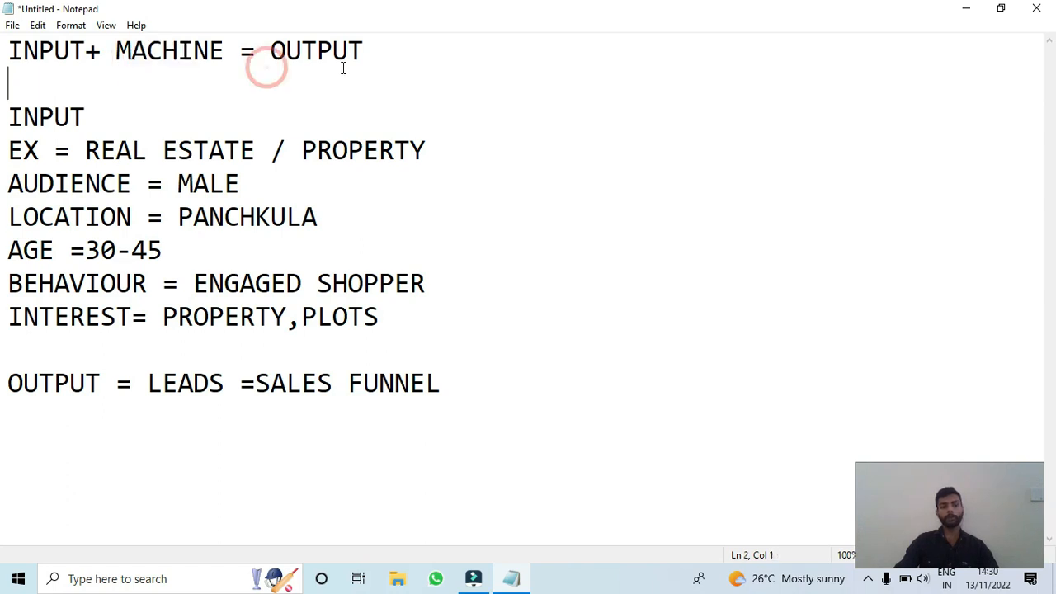
{"action": "left_click_drag", "start_coordinate": [272, 57], "coordinate": [355, 59]}
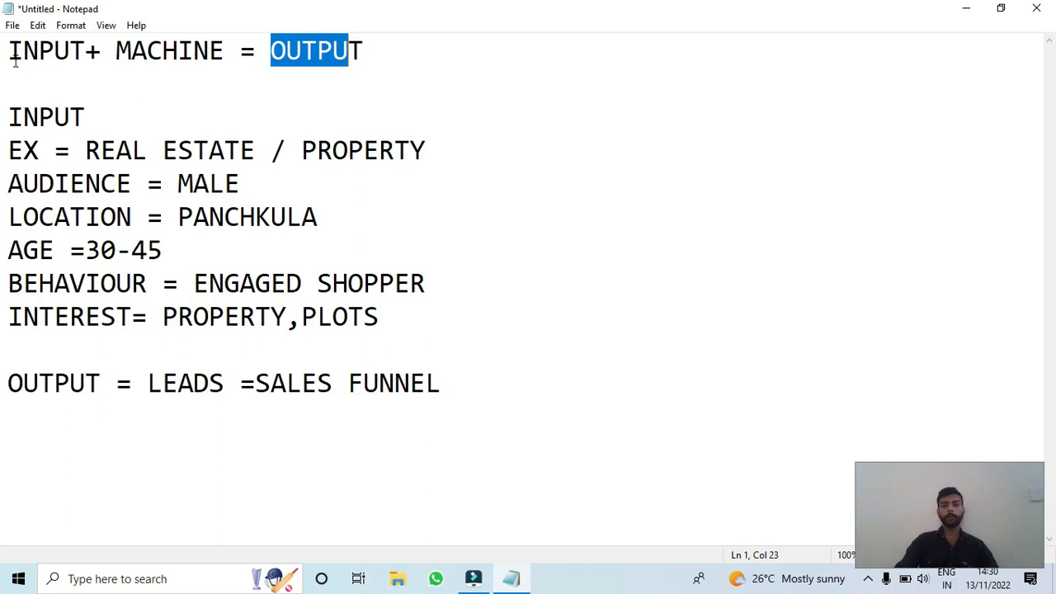
{"action": "left_click_drag", "start_coordinate": [11, 55], "coordinate": [177, 66]}
{"action": "left_click_drag", "start_coordinate": [275, 54], "coordinate": [358, 56]}
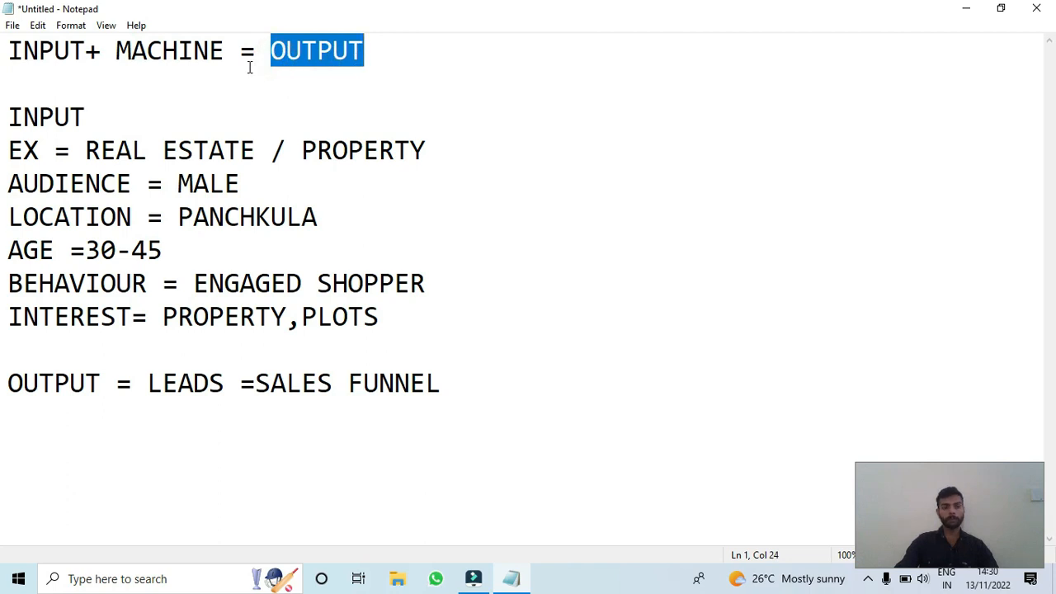
{"action": "left_click", "coordinate": [15, 62]}
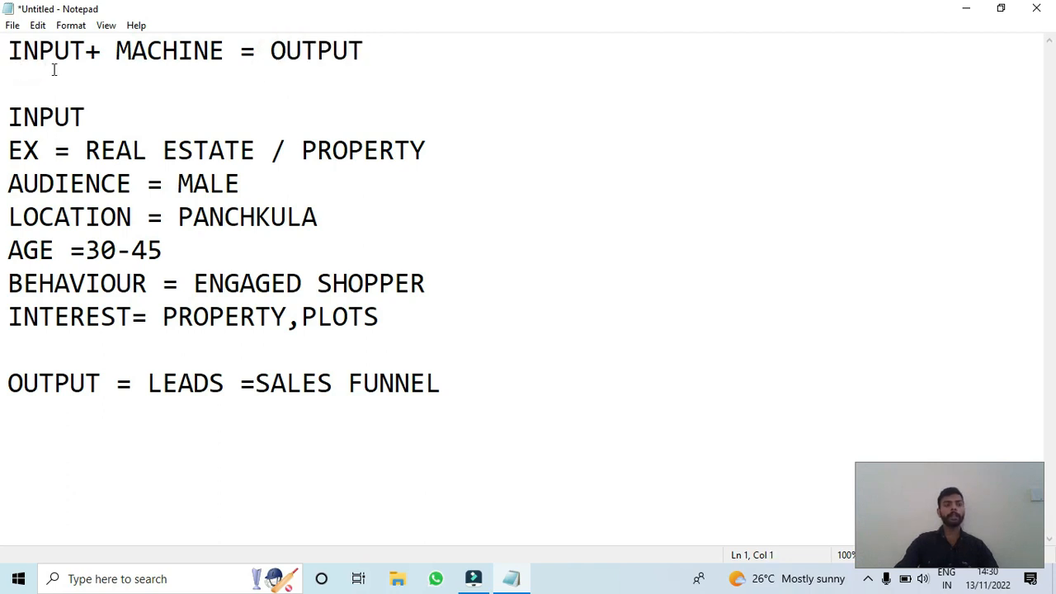
{"action": "left_click", "coordinate": [133, 70]}
{"action": "left_click_drag", "start_coordinate": [65, 51], "coordinate": [101, 51]}
{"action": "left_click_drag", "start_coordinate": [269, 51], "coordinate": [350, 63]}
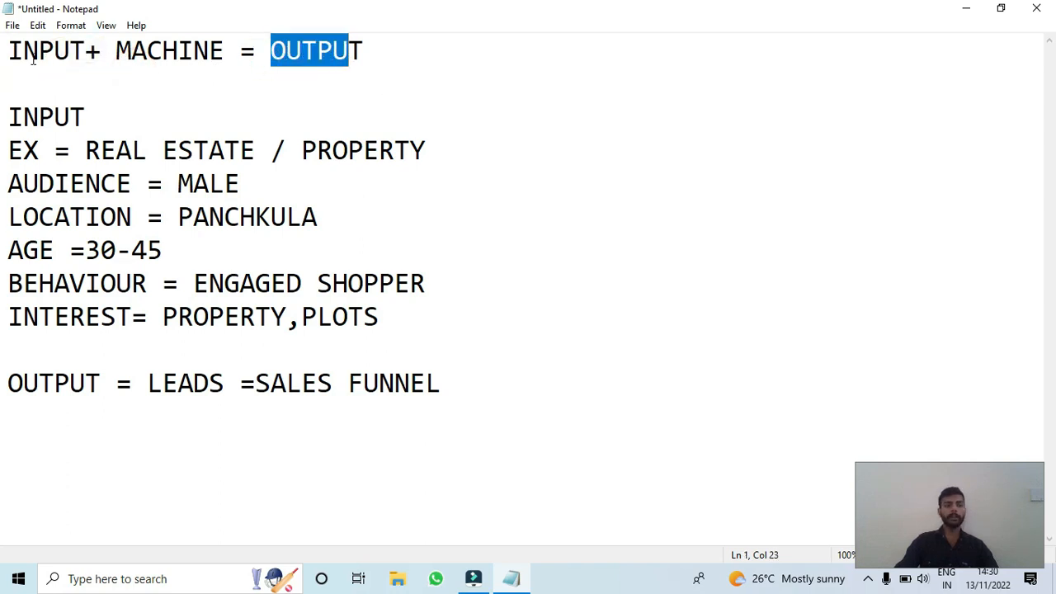
{"action": "left_click_drag", "start_coordinate": [23, 51], "coordinate": [85, 51]}
{"action": "left_click_drag", "start_coordinate": [7, 51], "coordinate": [52, 51]}
{"action": "left_click", "coordinate": [136, 71]}
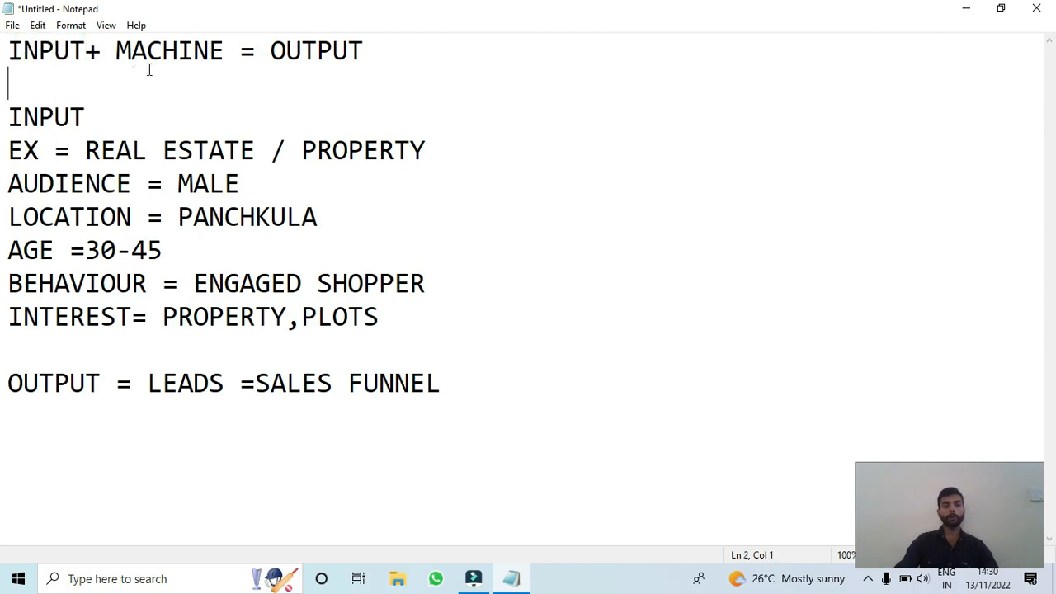
{"action": "left_click_drag", "start_coordinate": [147, 54], "coordinate": [193, 54]}
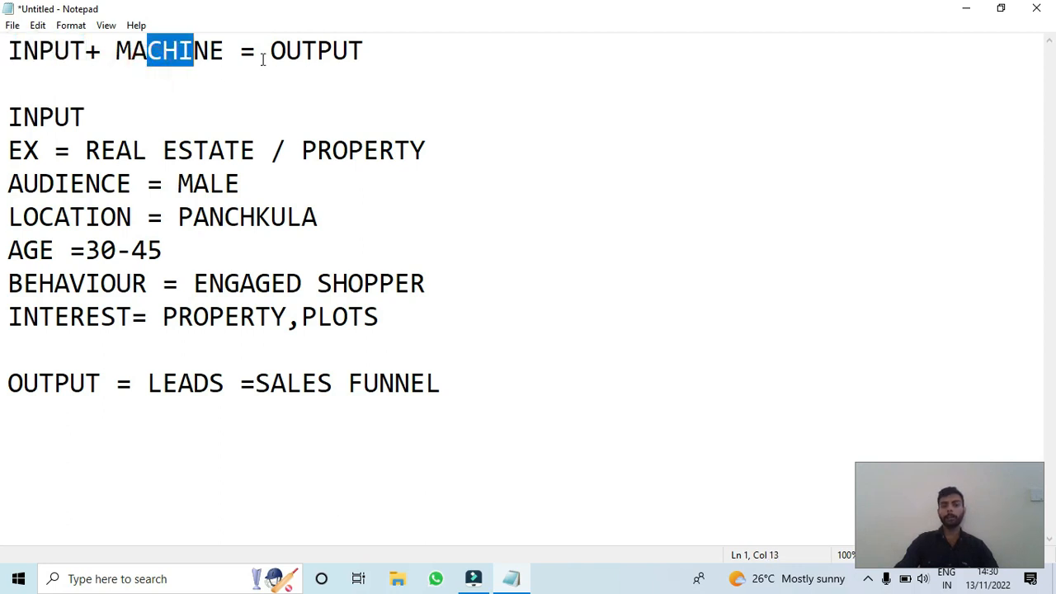
{"action": "left_click_drag", "start_coordinate": [286, 51], "coordinate": [317, 51]}
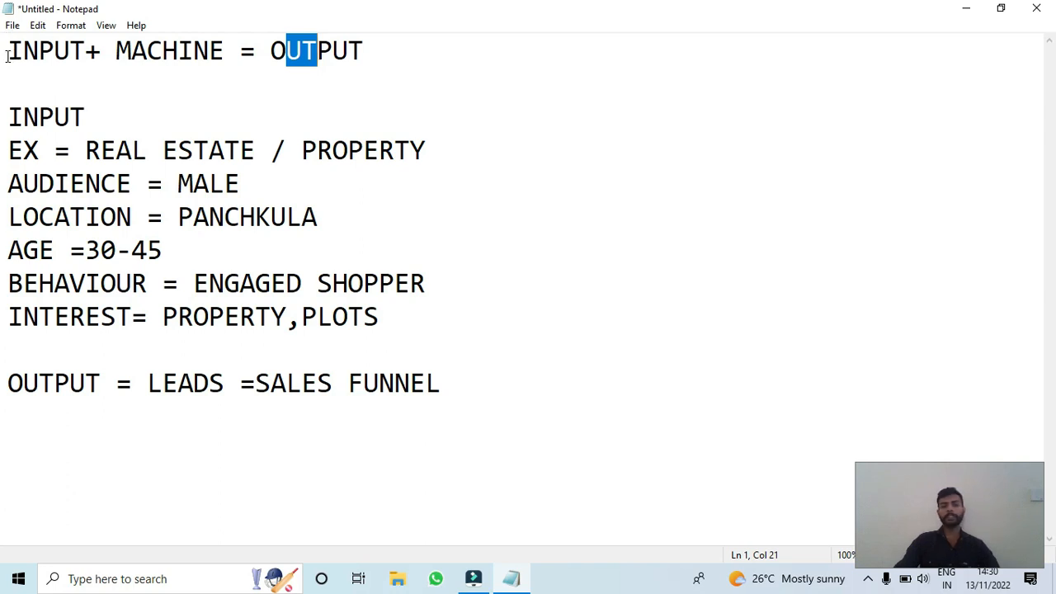
{"action": "left_click_drag", "start_coordinate": [7, 53], "coordinate": [67, 53]}
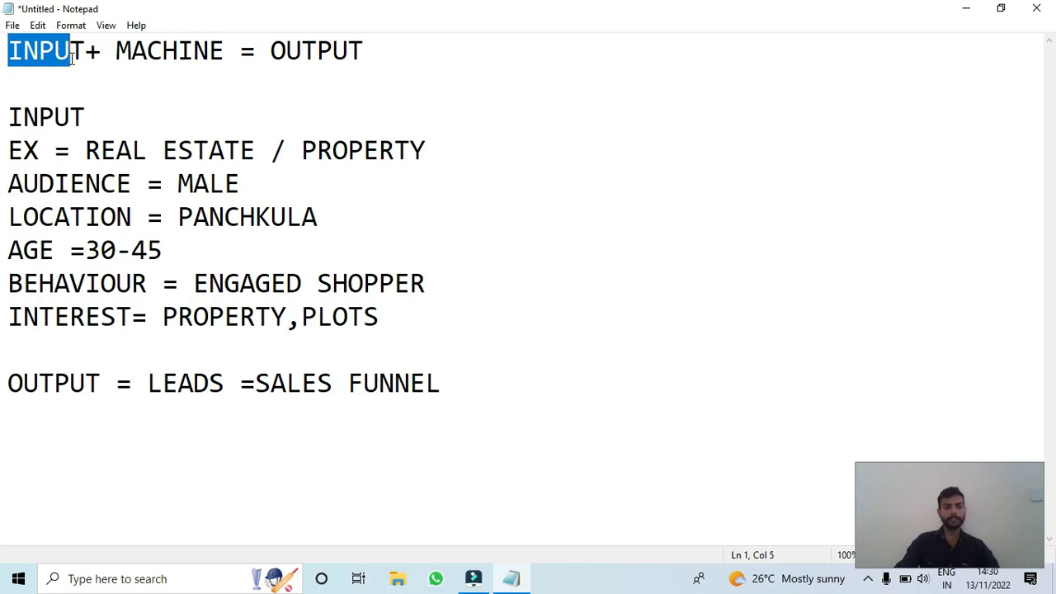
{"action": "left_click_drag", "start_coordinate": [14, 55], "coordinate": [209, 53]}
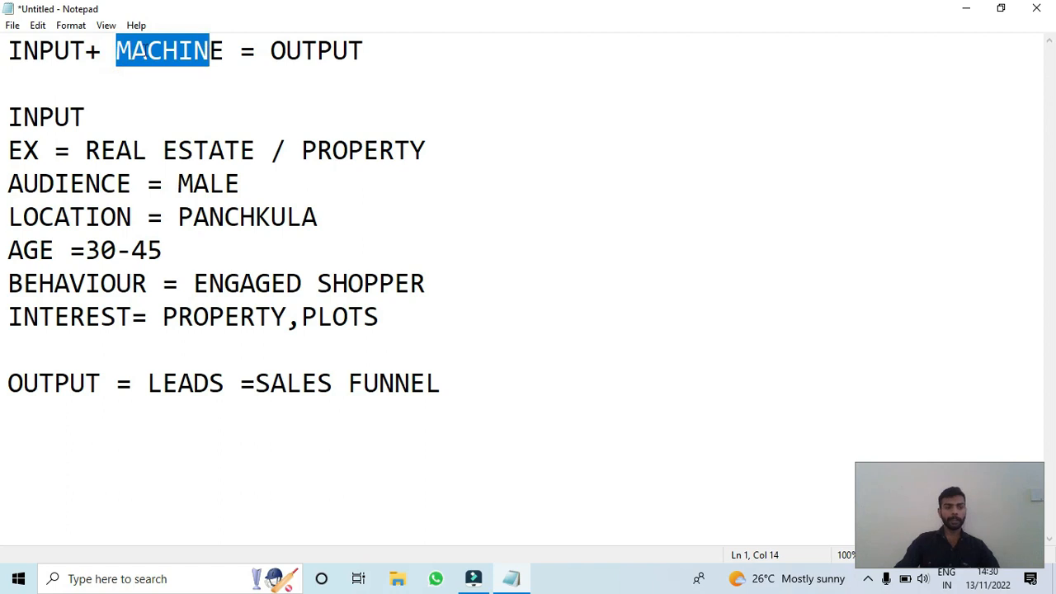
{"action": "left_click_drag", "start_coordinate": [16, 57], "coordinate": [195, 66]}
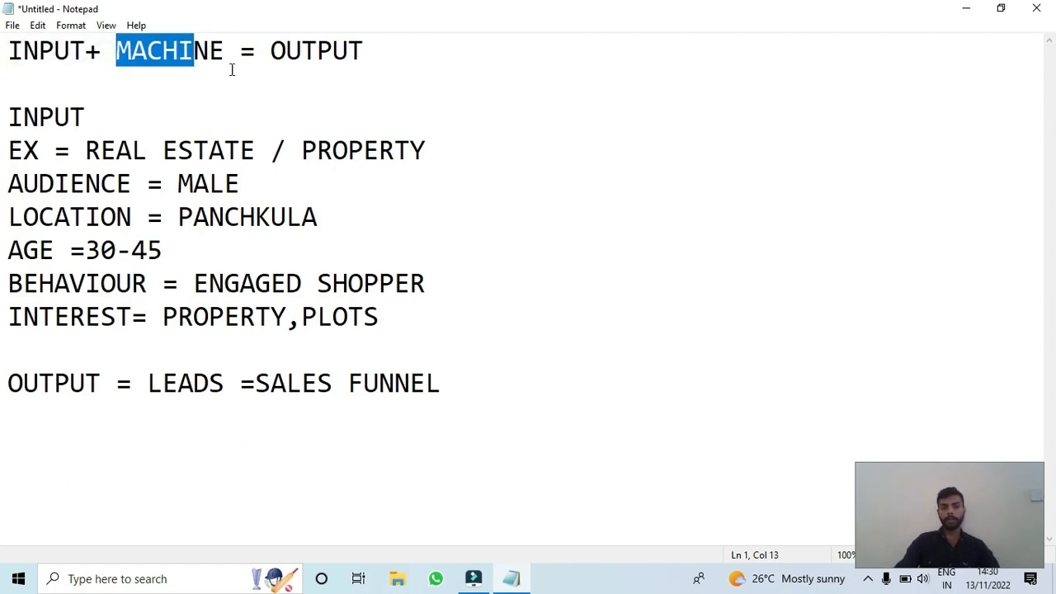
{"action": "left_click_drag", "start_coordinate": [268, 61], "coordinate": [355, 64]}
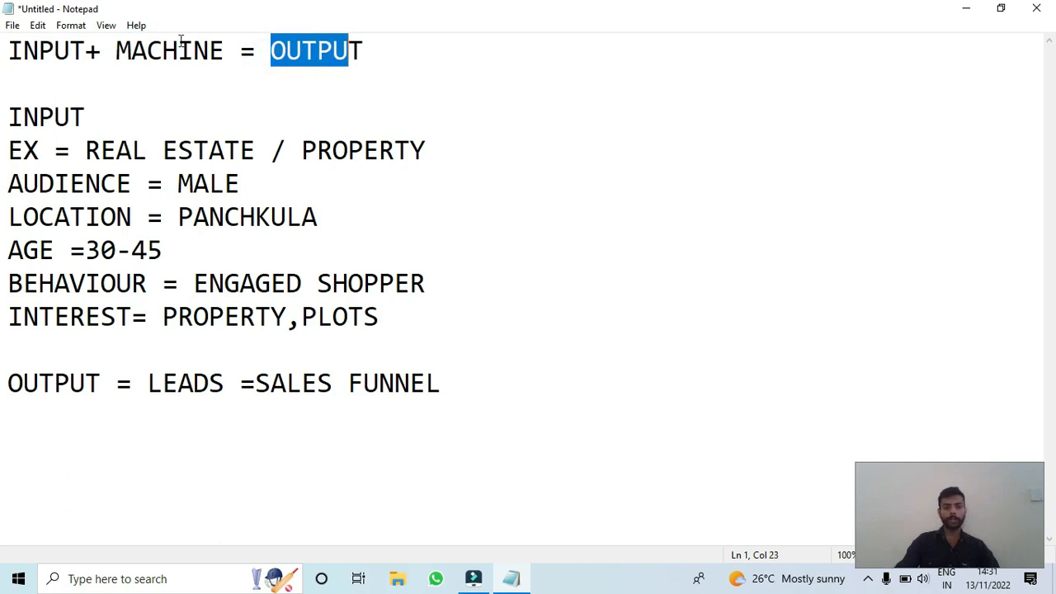
{"action": "left_click", "coordinate": [264, 77]}
{"action": "left_click_drag", "start_coordinate": [272, 51], "coordinate": [365, 51]}
- Review the example's REAL ESTATE / PROPERTY, AUDIENCE and LOCATION entries under INPUT, highlighting each value
{"action": "left_click_drag", "start_coordinate": [8, 116], "coordinate": [241, 150]}
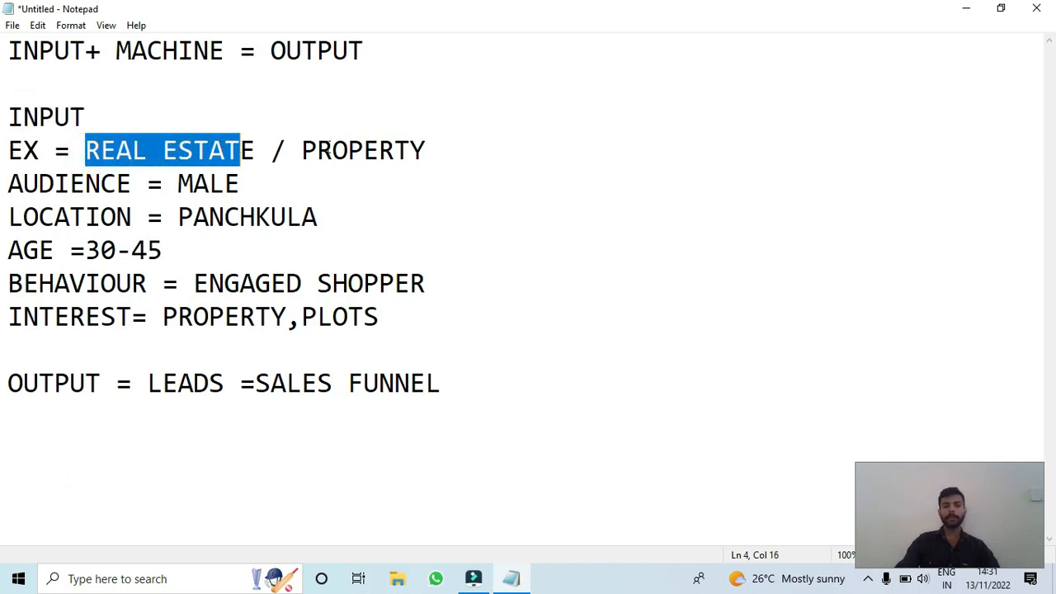
{"action": "left_click_drag", "start_coordinate": [332, 151], "coordinate": [411, 151]}
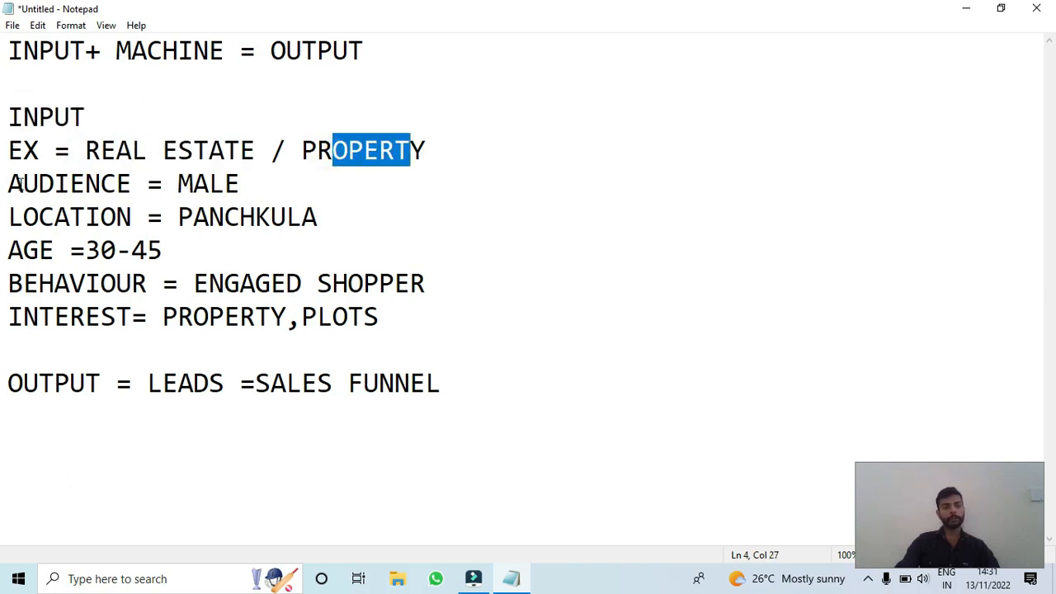
{"action": "left_click_drag", "start_coordinate": [23, 183], "coordinate": [132, 183]}
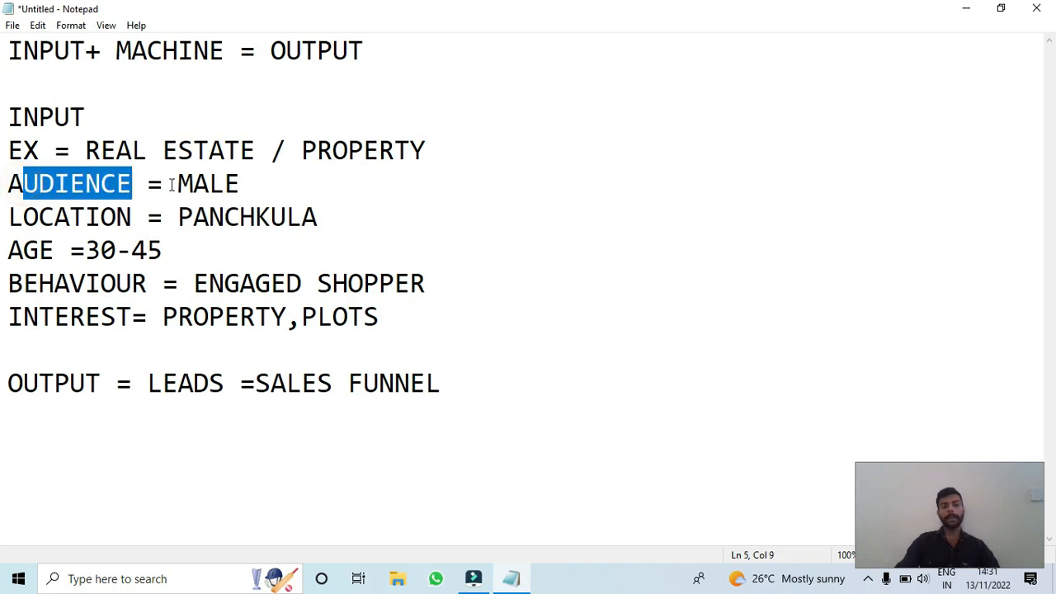
{"action": "left_click", "coordinate": [172, 183]}
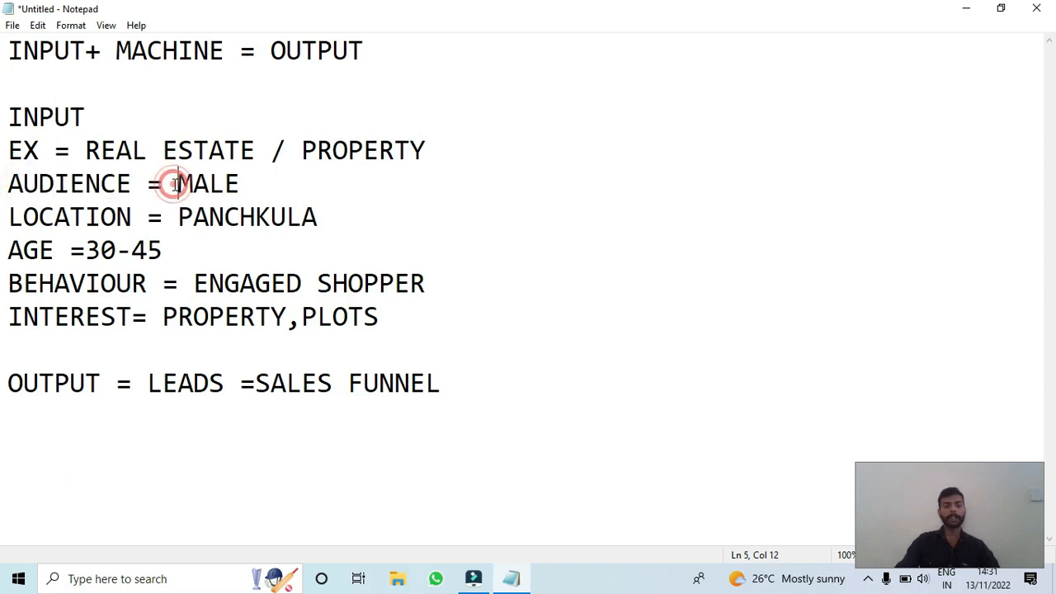
{"action": "left_click_drag", "start_coordinate": [171, 183], "coordinate": [255, 172]}
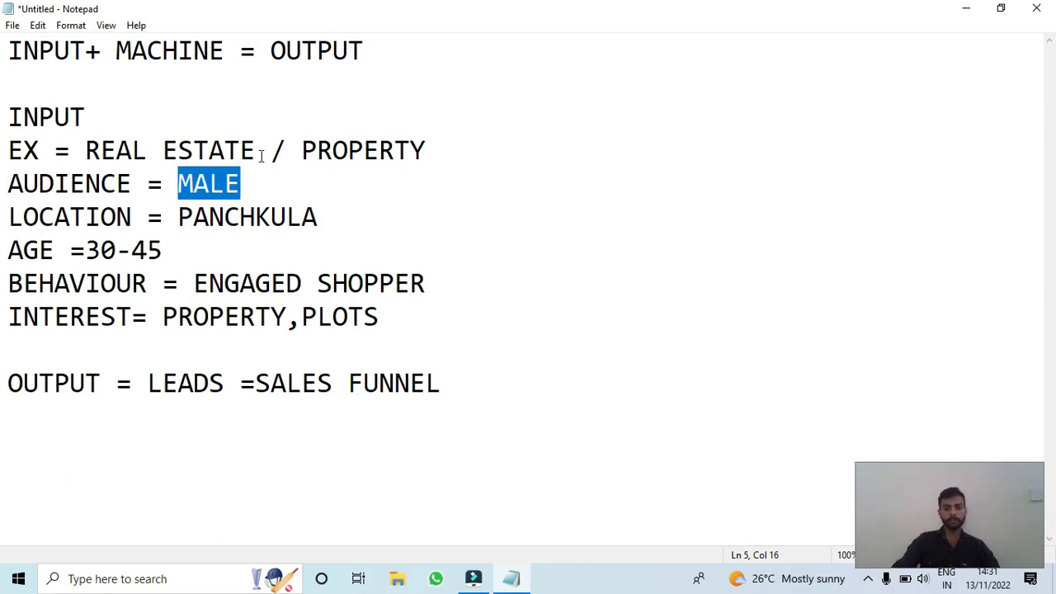
{"action": "double_click", "coordinate": [330, 142]}
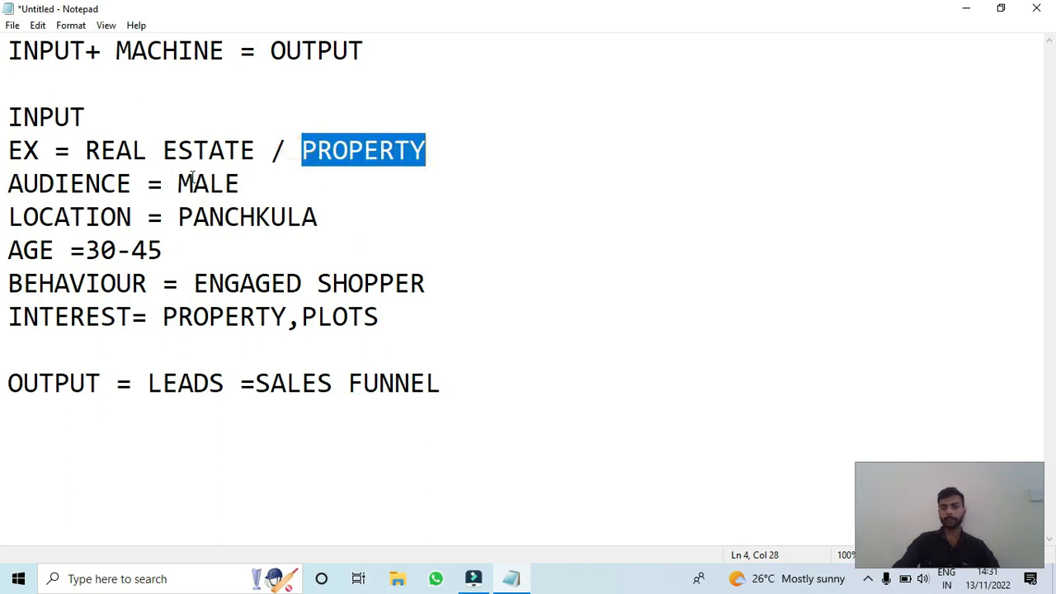
{"action": "left_click_drag", "start_coordinate": [168, 183], "coordinate": [314, 184]}
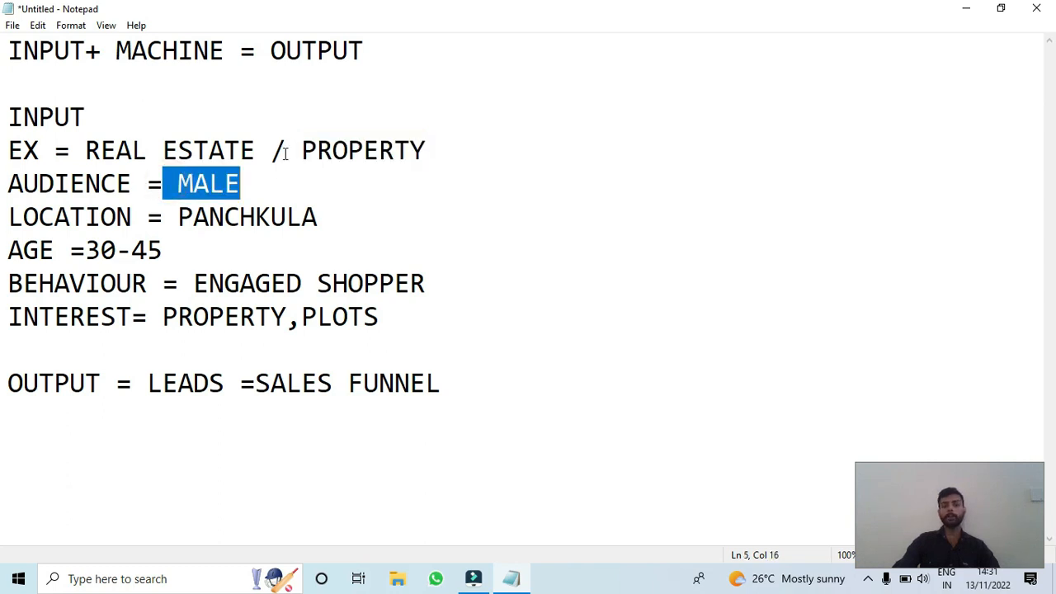
{"action": "left_click", "coordinate": [241, 169]}
{"action": "left_click_drag", "start_coordinate": [8, 216], "coordinate": [355, 223]}
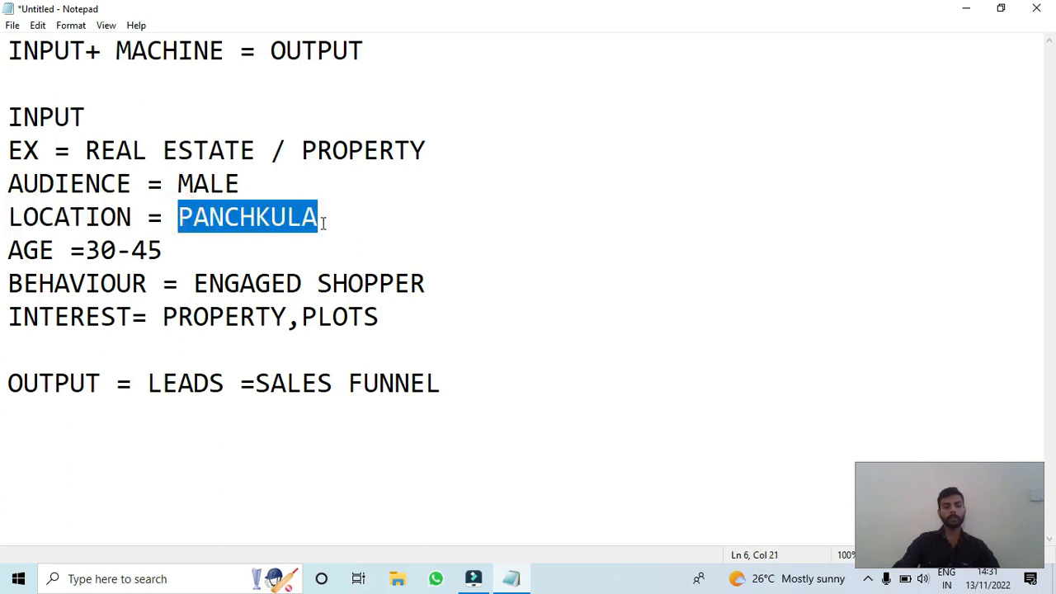
{"action": "left_click", "coordinate": [355, 228]}
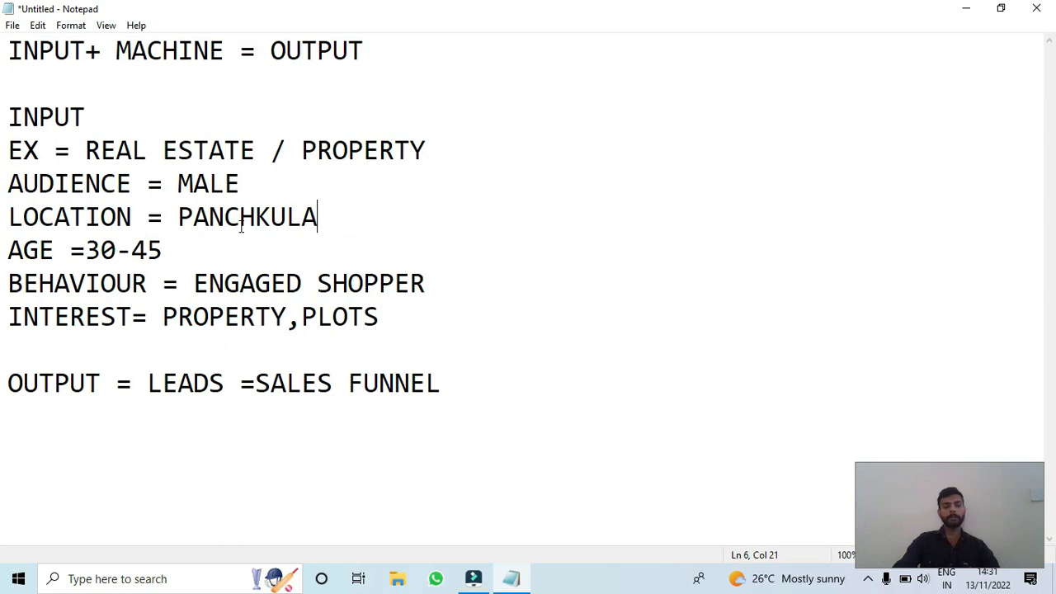
{"action": "left_click_drag", "start_coordinate": [173, 217], "coordinate": [492, 231]}
{"action": "left_click", "coordinate": [401, 226]}
- Insert a space after the equals sign in the AGE line and highlight the 30-45 range and its two limits
{"action": "left_click", "coordinate": [87, 250]}
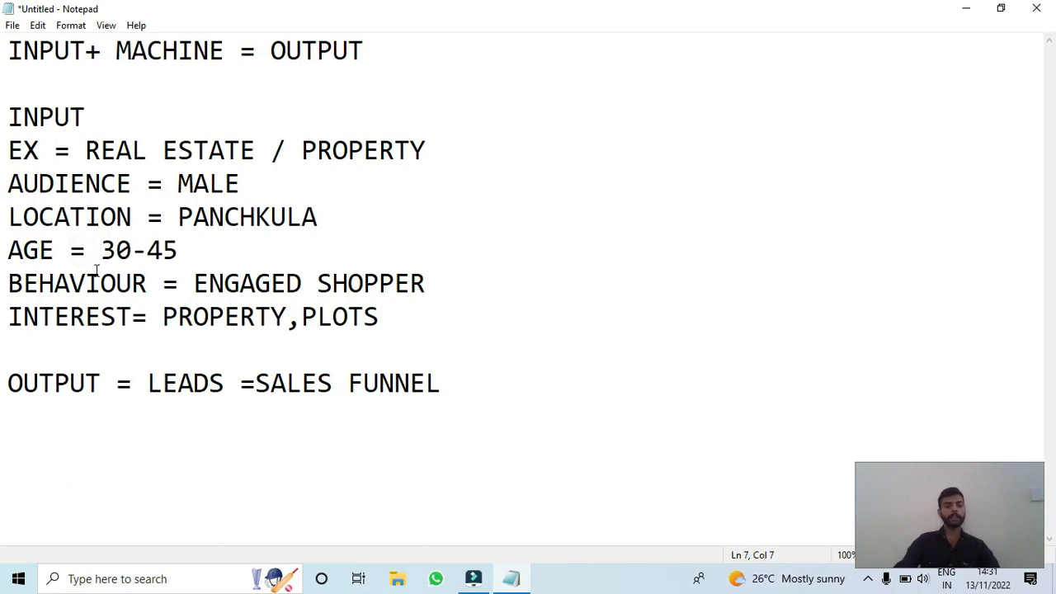
{"action": "left_click_drag", "start_coordinate": [86, 250], "coordinate": [228, 259]}
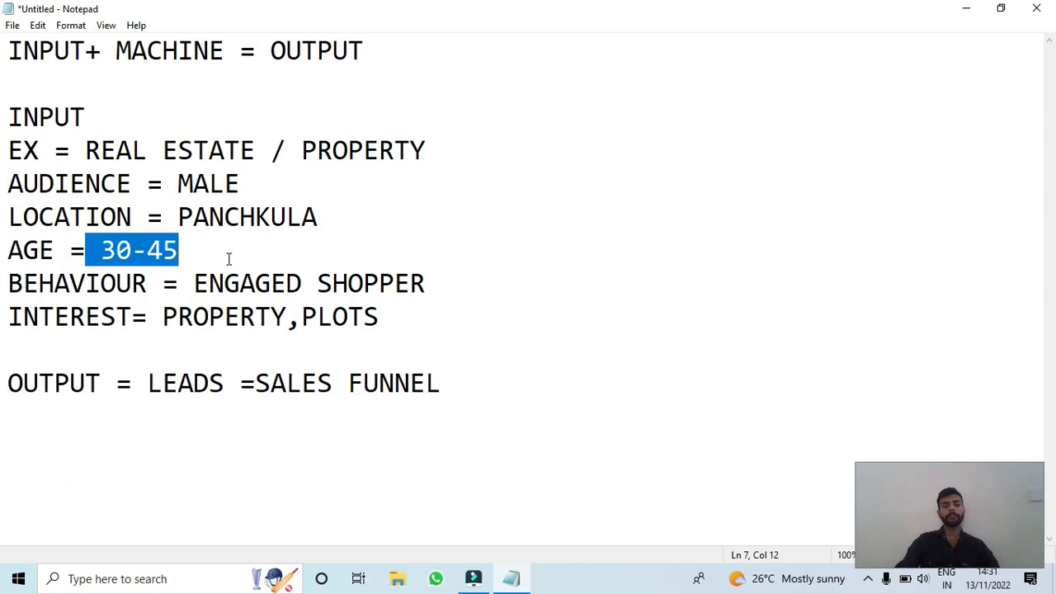
{"action": "left_click", "coordinate": [324, 257]}
{"action": "left_click_drag", "start_coordinate": [101, 250], "coordinate": [130, 253]}
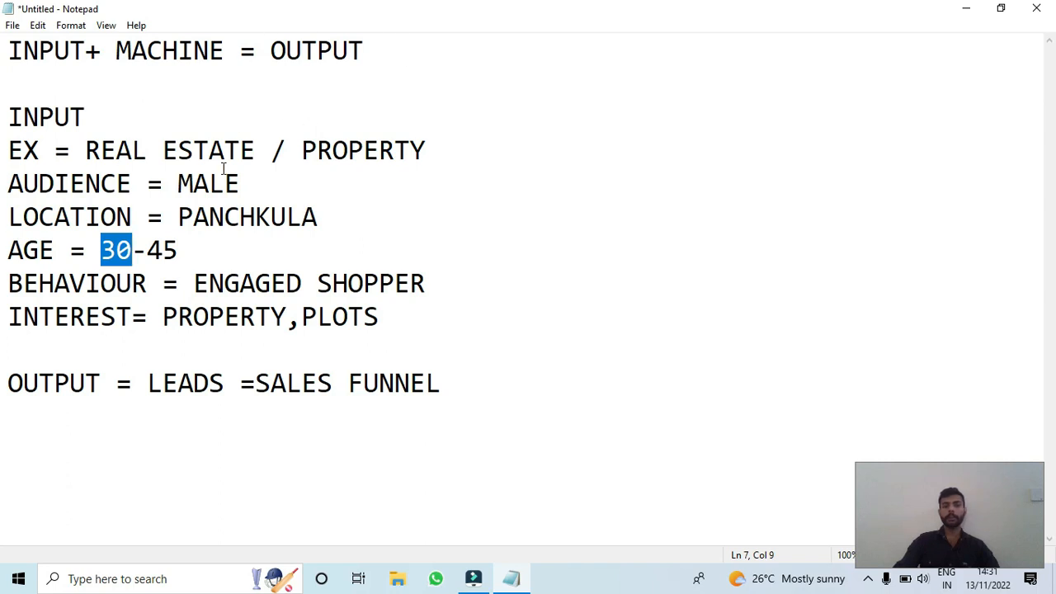
{"action": "left_click_drag", "start_coordinate": [147, 250], "coordinate": [203, 252]}
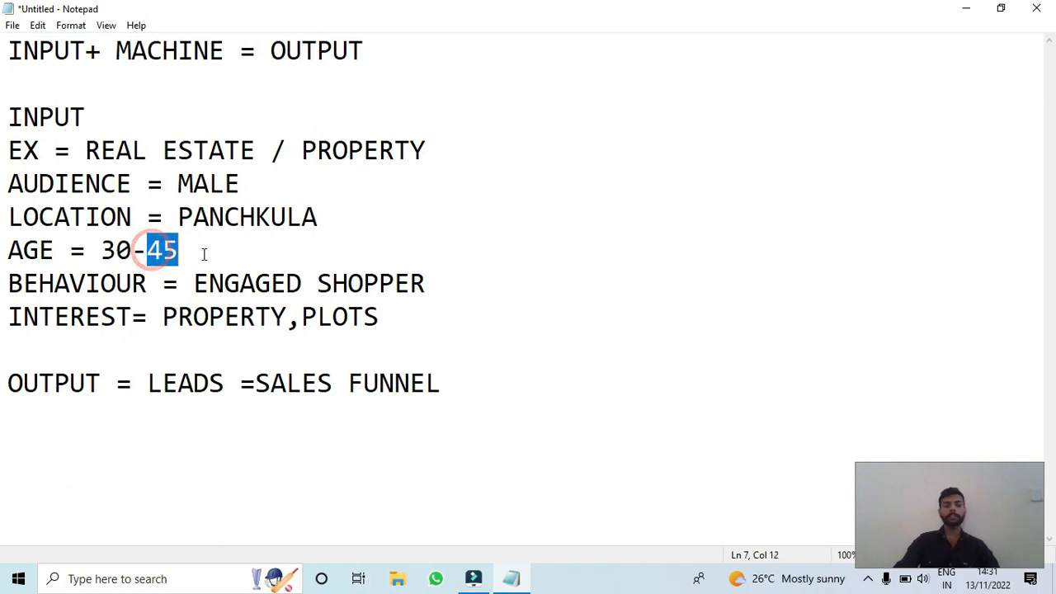
{"action": "left_click", "coordinate": [228, 257]}
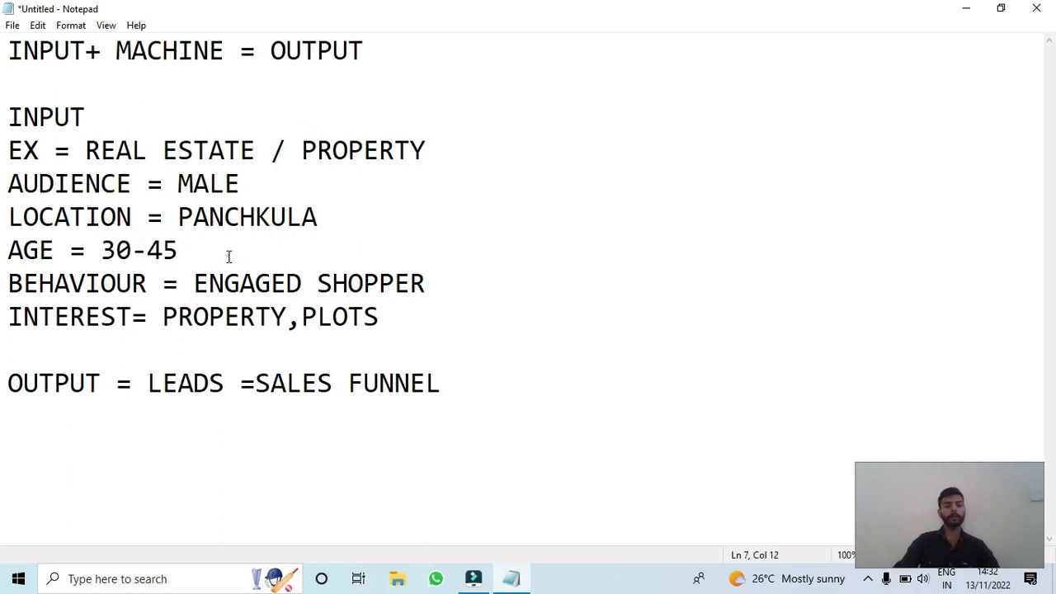
- Review the BEHAVIOUR and INTEREST lines, highlighting the values ENGAGED SHOPPER and PROPERTY,PLOTS
{"action": "left_click_drag", "start_coordinate": [9, 283], "coordinate": [433, 313]}
{"action": "left_click", "coordinate": [448, 297]}
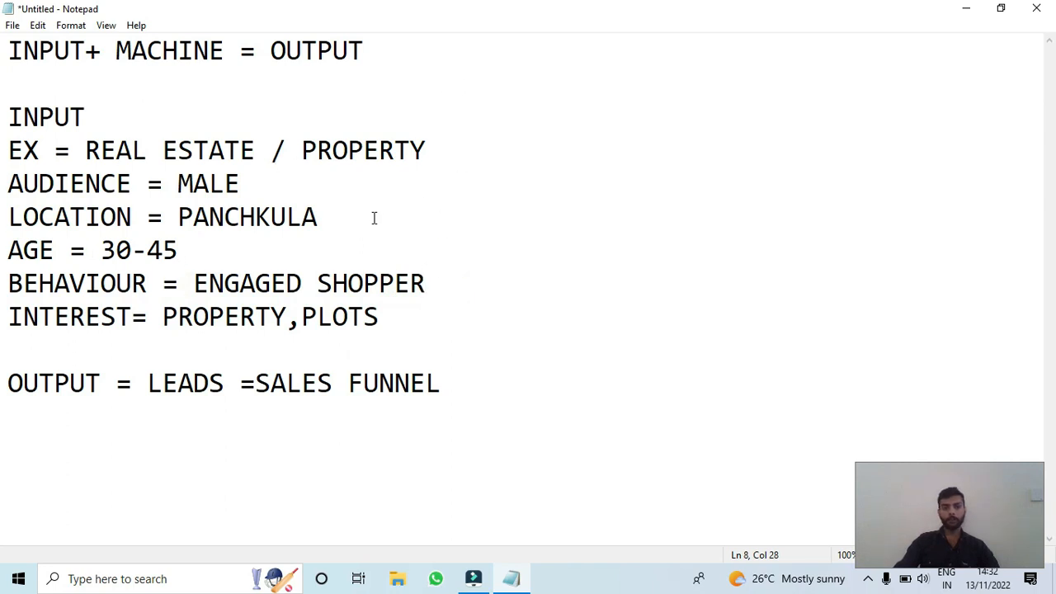
{"action": "left_click_drag", "start_coordinate": [193, 283], "coordinate": [396, 284]}
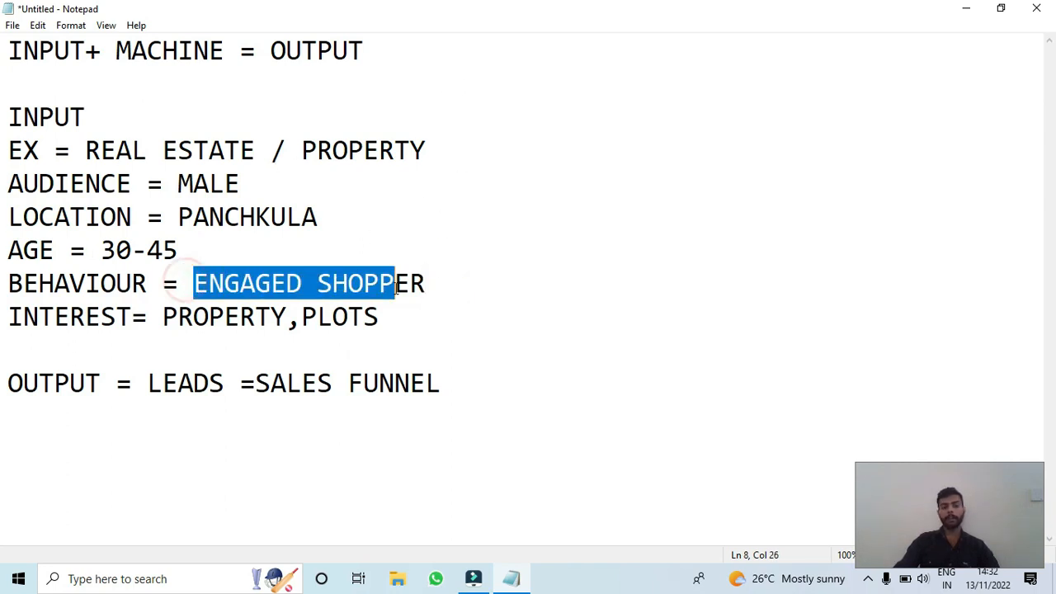
{"action": "left_click", "coordinate": [466, 297]}
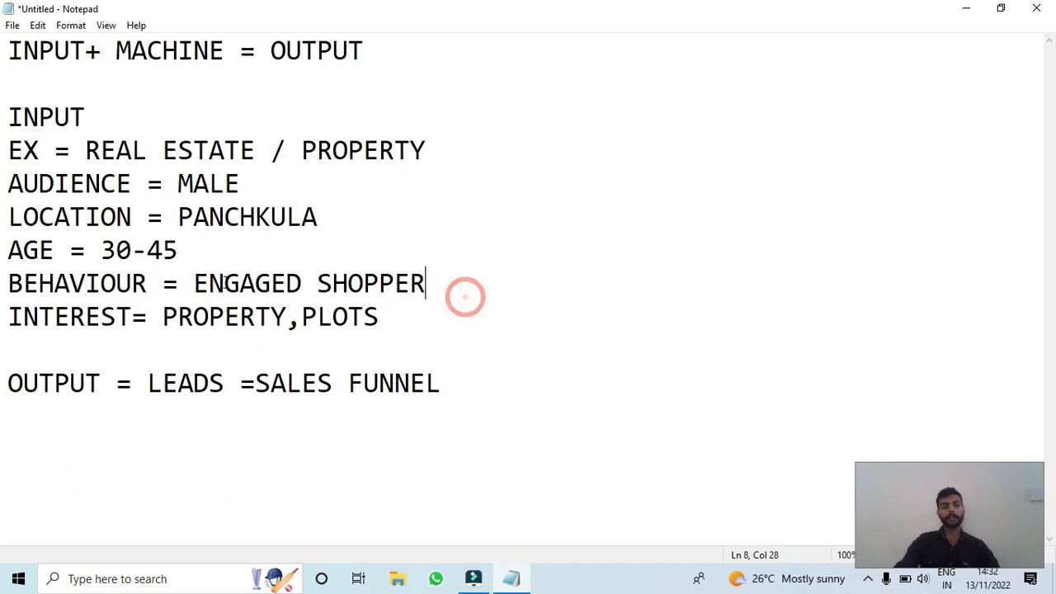
{"action": "left_click_drag", "start_coordinate": [193, 283], "coordinate": [339, 282]}
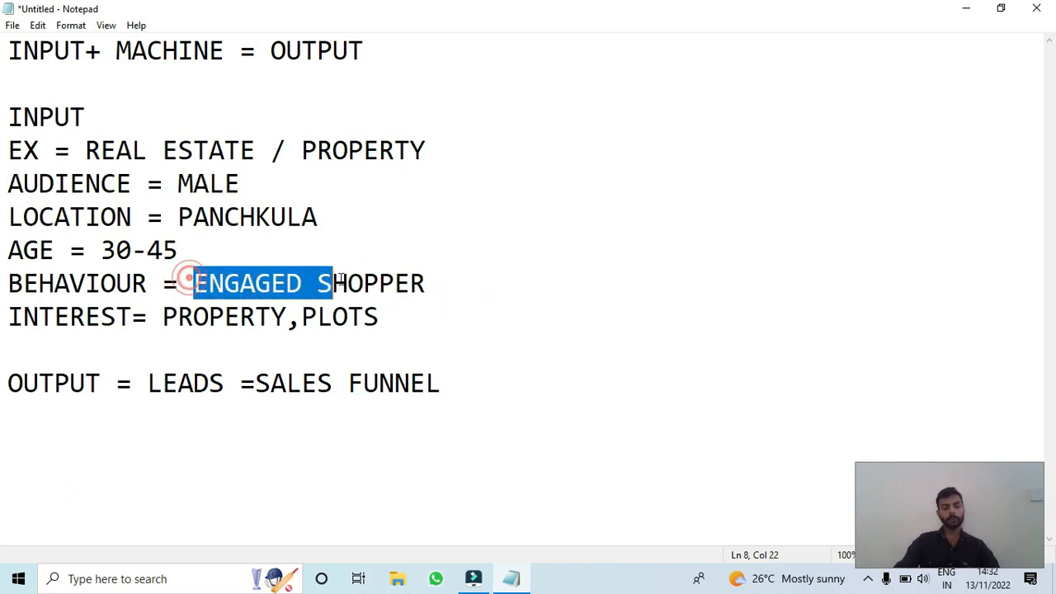
{"action": "left_click", "coordinate": [68, 320]}
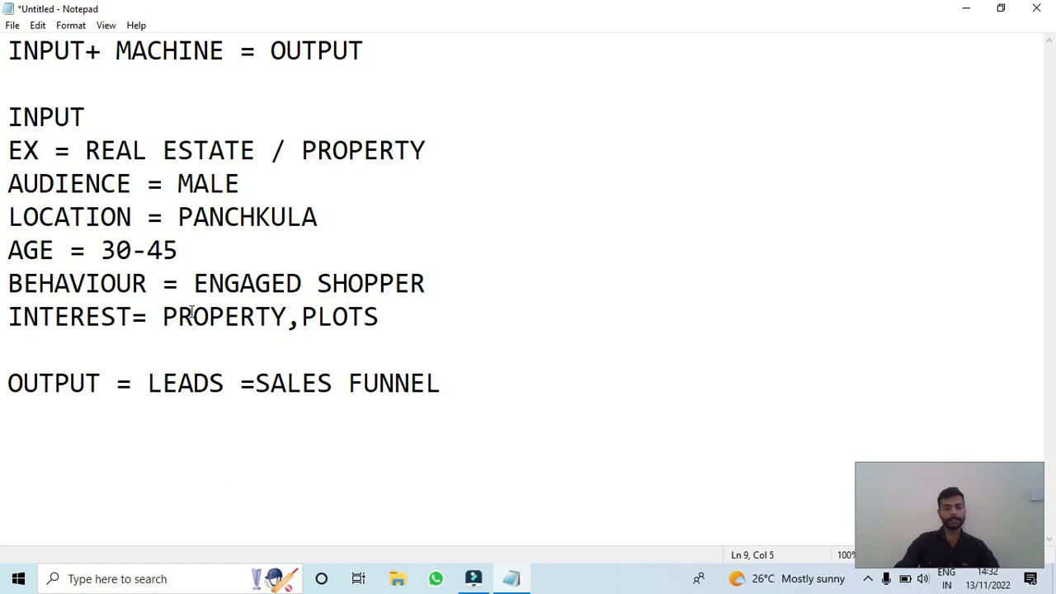
{"action": "left_click", "coordinate": [162, 317]}
{"action": "key", "text": "ctrl+shift+End"}
{"action": "left_click", "coordinate": [405, 328]}
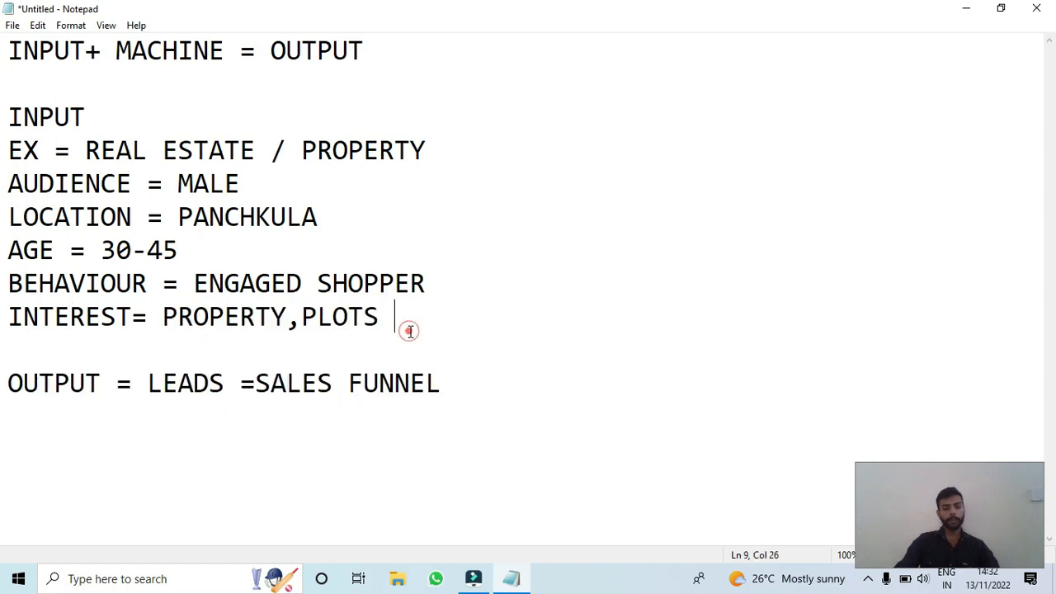
{"action": "left_click_drag", "start_coordinate": [160, 315], "coordinate": [443, 324]}
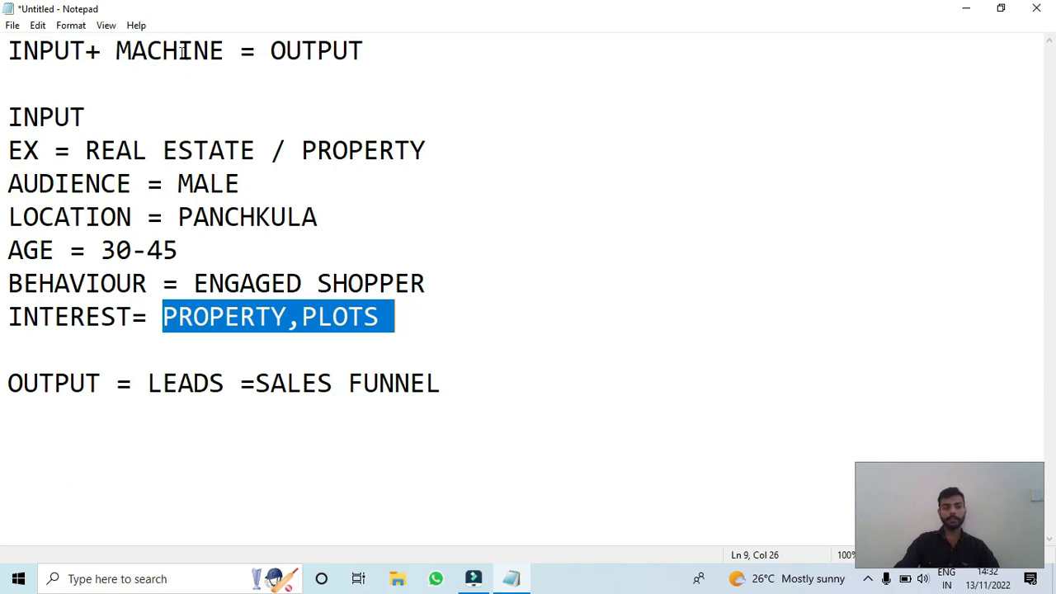
- Review how the formula's INPUT term relates to the example's INPUT block, highlighting both and the OUTPUT term
{"action": "left_click", "coordinate": [152, 70]}
{"action": "left_click", "coordinate": [8, 51]}
{"action": "left_click_drag", "start_coordinate": [8, 51], "coordinate": [87, 51]}
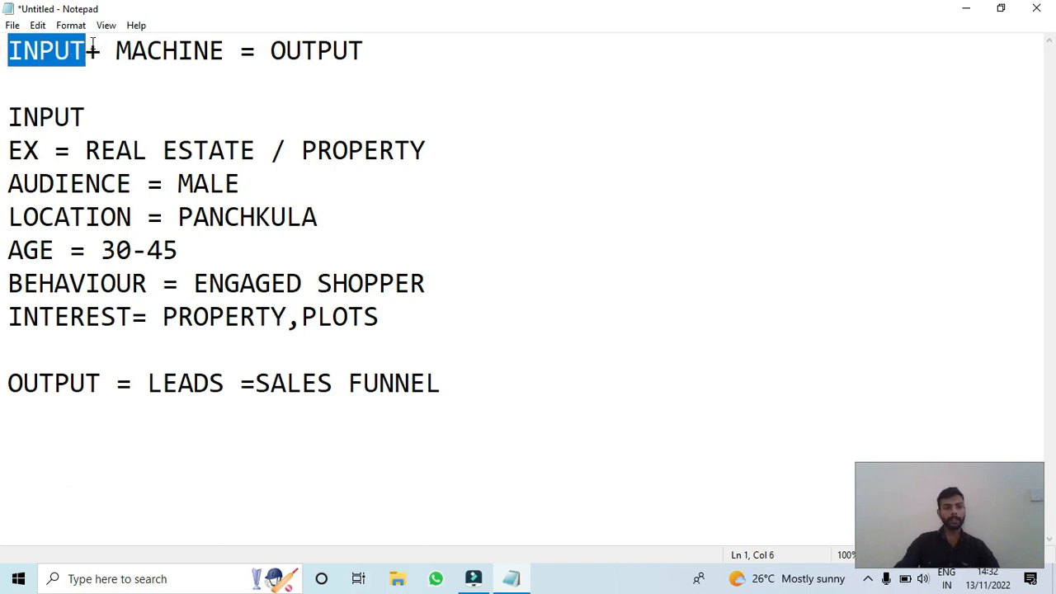
{"action": "left_click_drag", "start_coordinate": [7, 117], "coordinate": [271, 321]}
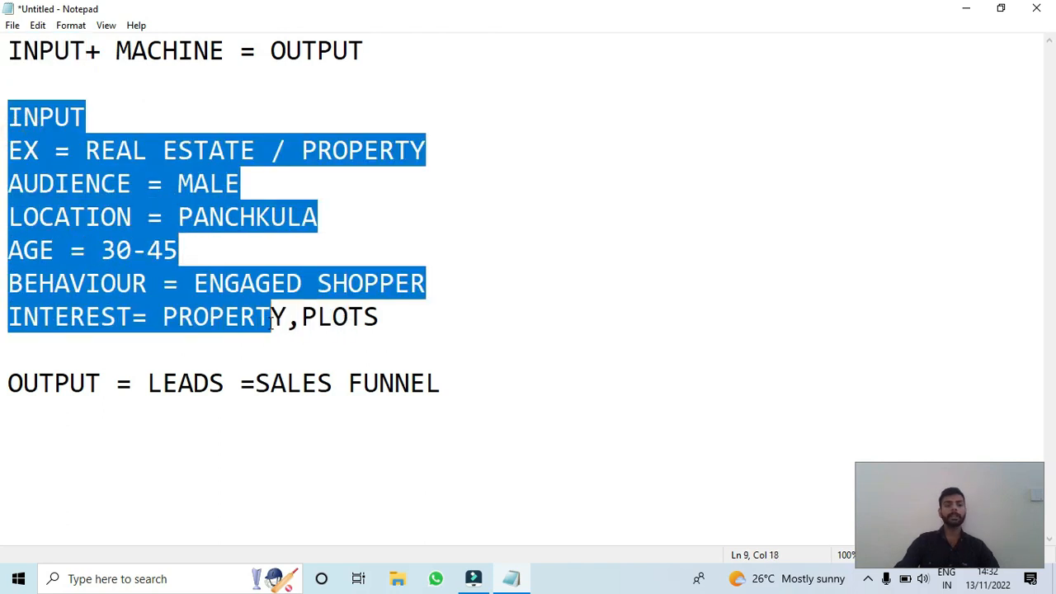
{"action": "left_click", "coordinate": [507, 260]}
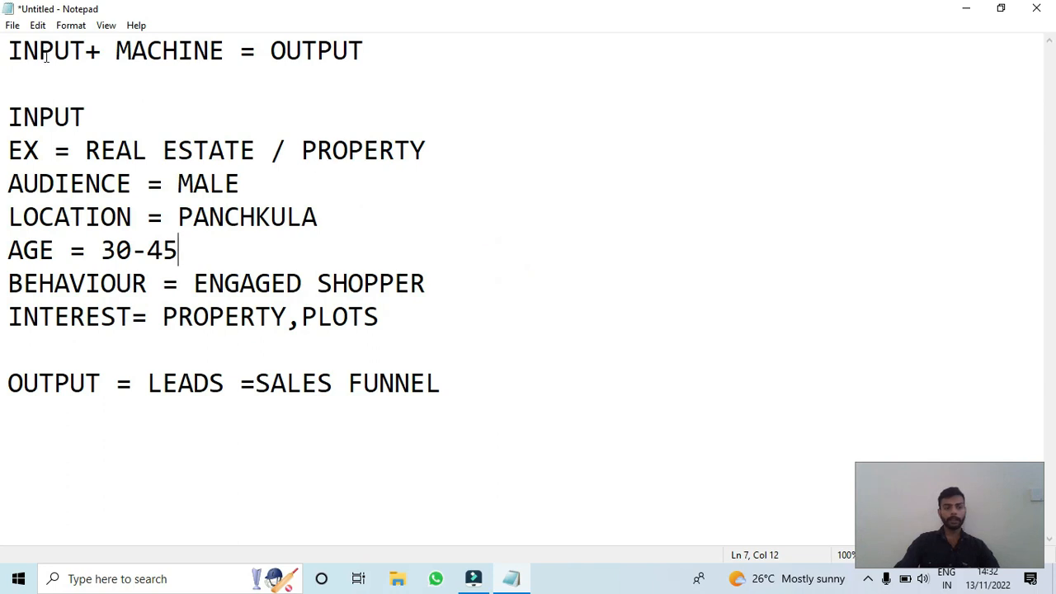
{"action": "left_click_drag", "start_coordinate": [45, 56], "coordinate": [374, 69]}
{"action": "left_click", "coordinate": [149, 64]}
{"action": "left_click", "coordinate": [118, 67]}
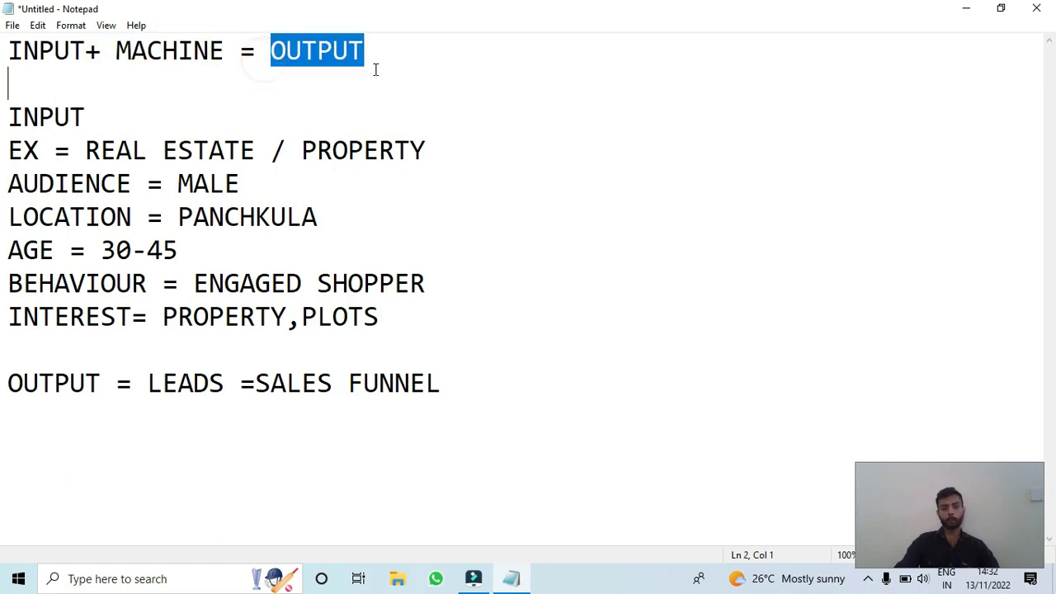
{"action": "left_click", "coordinate": [499, 122]}
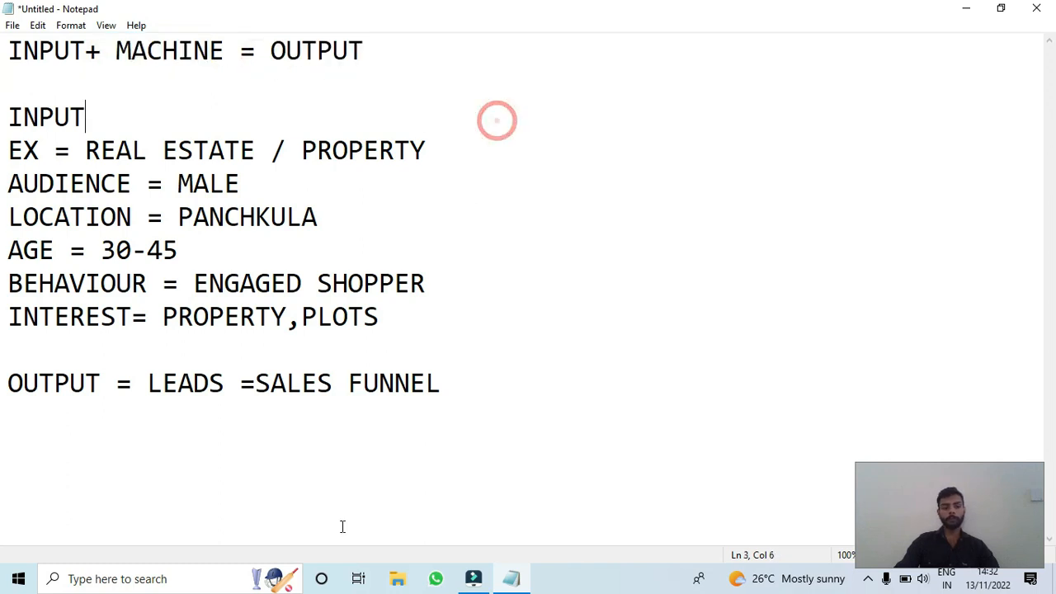
- Review the example's OUTPUT line, highlighting the value LEADS
{"action": "double_click", "coordinate": [6, 385]}
{"action": "left_click_drag", "start_coordinate": [143, 382], "coordinate": [228, 393]}
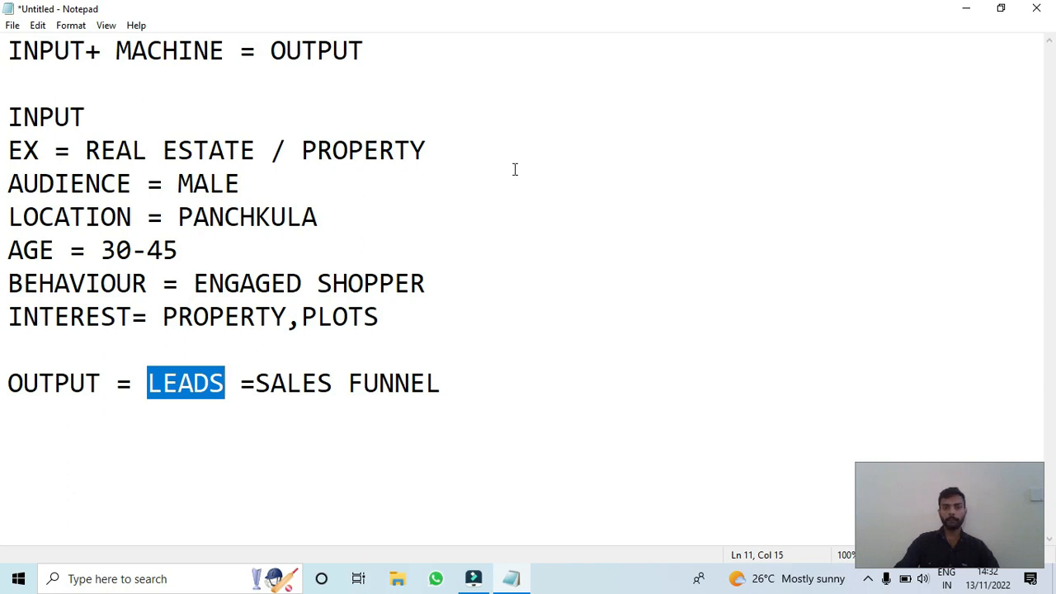
{"action": "left_click_drag", "start_coordinate": [131, 414], "coordinate": [211, 413]}
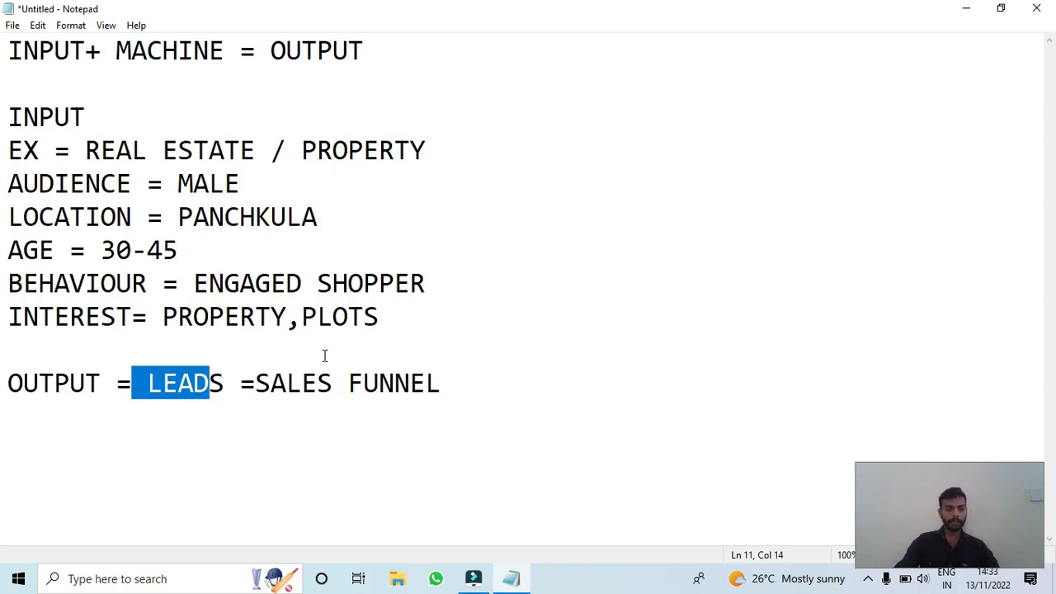
- Insert a space before SALES FUNNEL in the OUTPUT line and highlight that term
{"action": "left_click", "coordinate": [255, 383]}
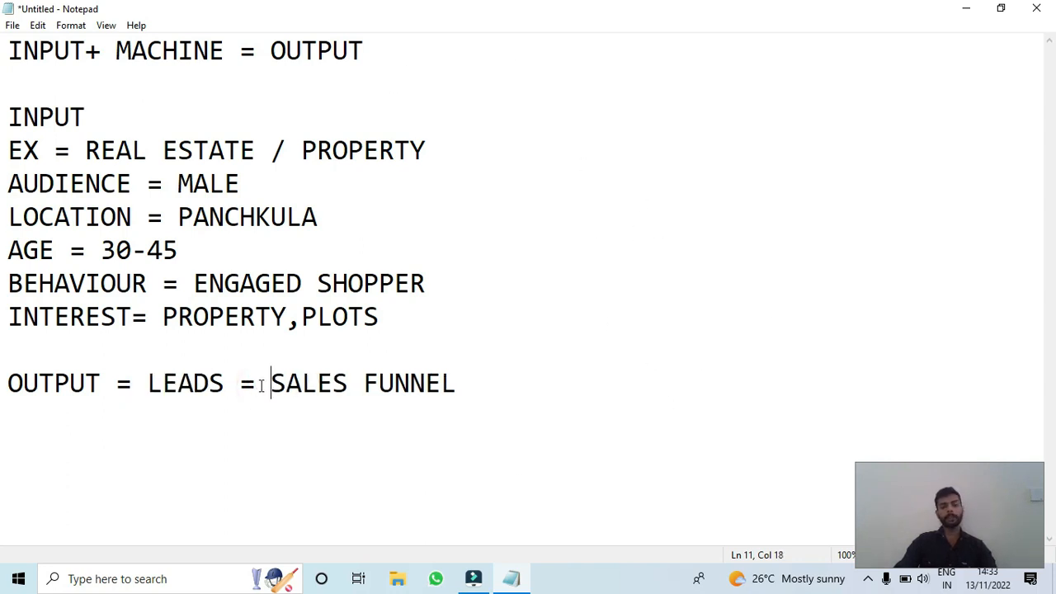
{"action": "left_click_drag", "start_coordinate": [268, 383], "coordinate": [458, 385]}
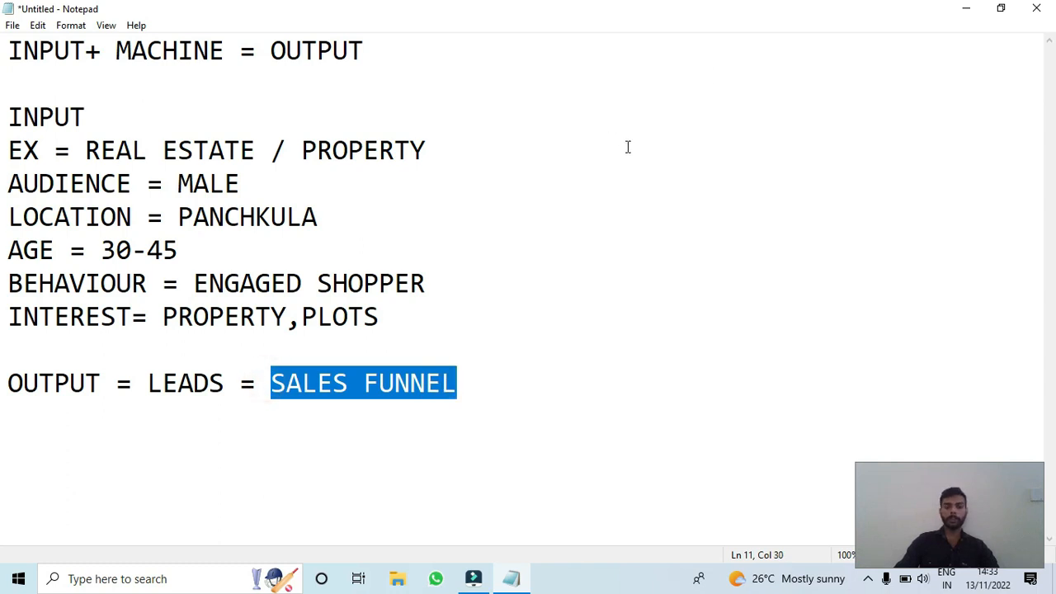
{"action": "left_click", "coordinate": [543, 203]}
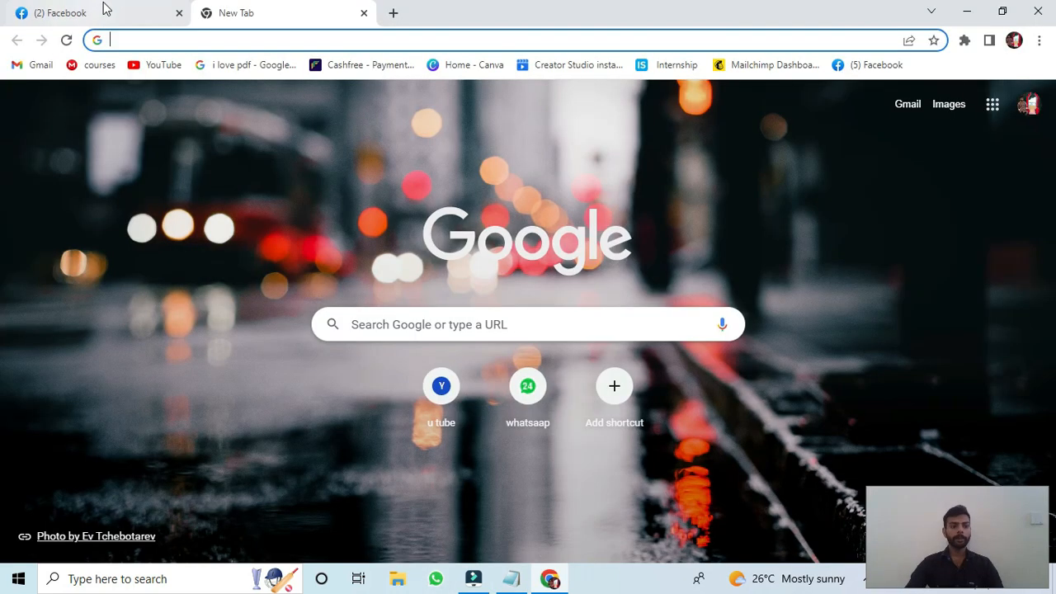
- Switch to Facebook in Chrome and open the Create a Page form to examine its name, category and bio fields
{"action": "left_click", "coordinate": [103, 11]}
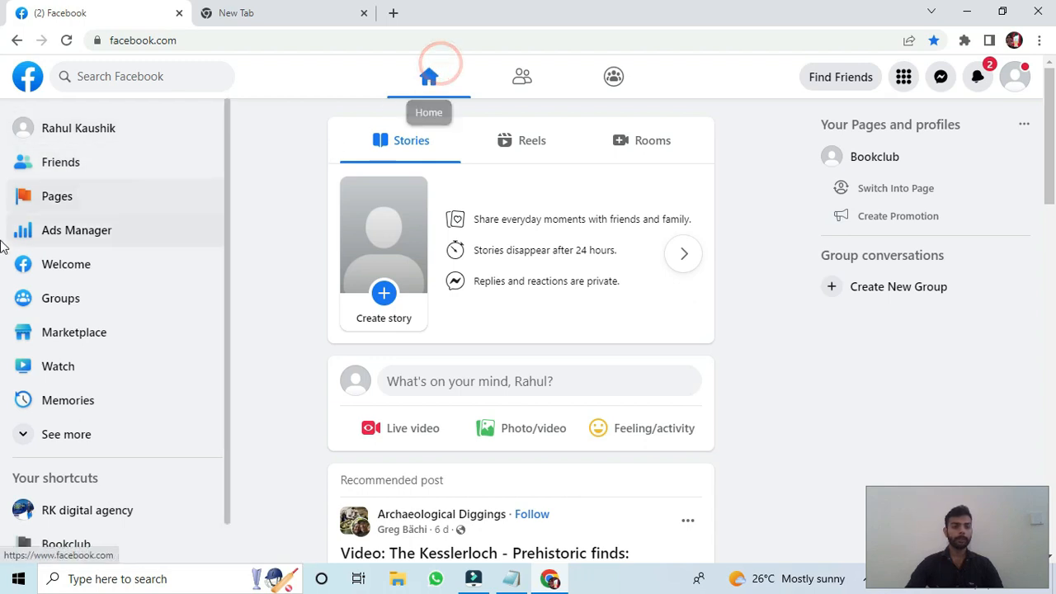
{"action": "left_click", "coordinate": [70, 210]}
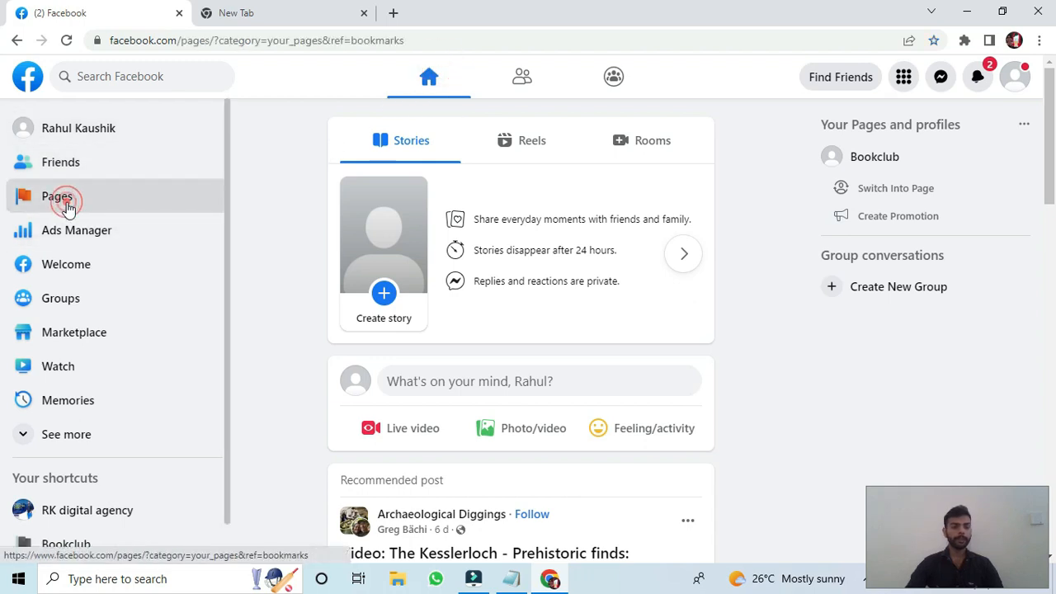
{"action": "left_click", "coordinate": [130, 273]}
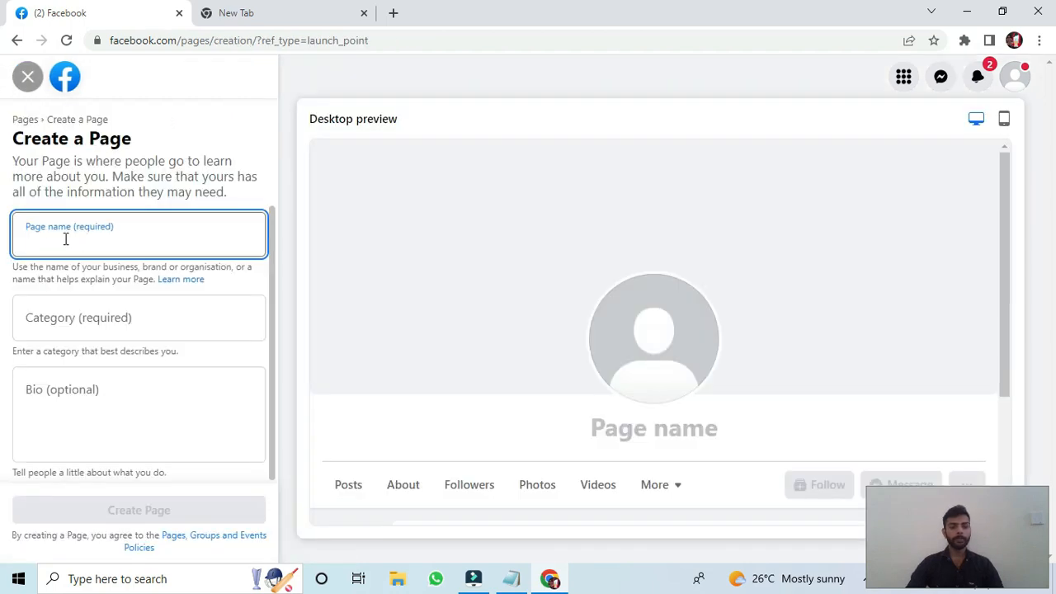
{"action": "left_click", "coordinate": [47, 312]}
{"action": "left_click", "coordinate": [39, 406]}
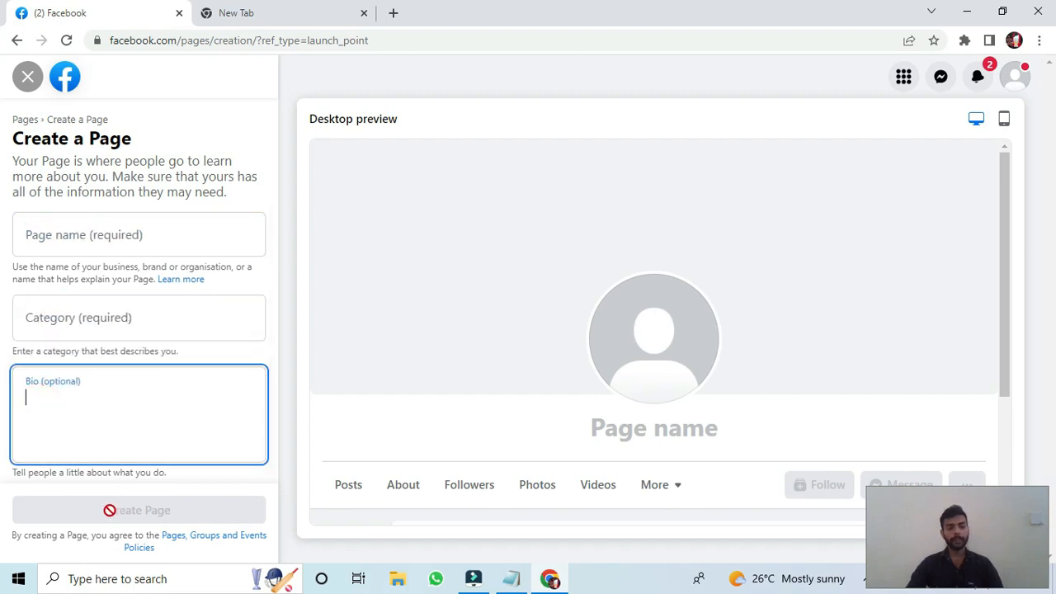
- Switch the active Facebook profile to the RK digital agency page
{"action": "left_click", "coordinate": [1014, 78]}
{"action": "left_click", "coordinate": [856, 175]}
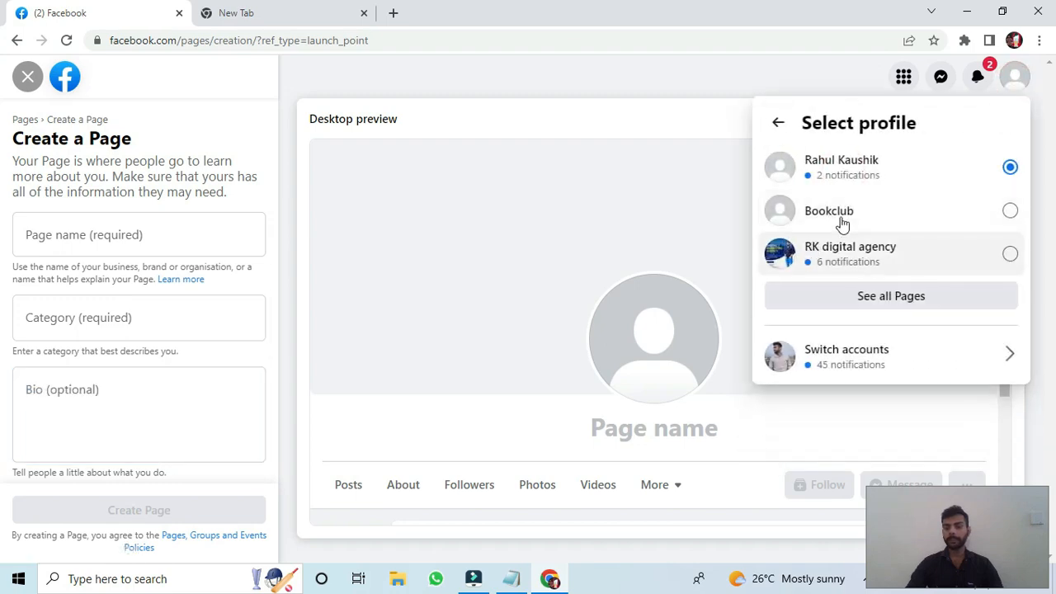
{"action": "left_click", "coordinate": [850, 255]}
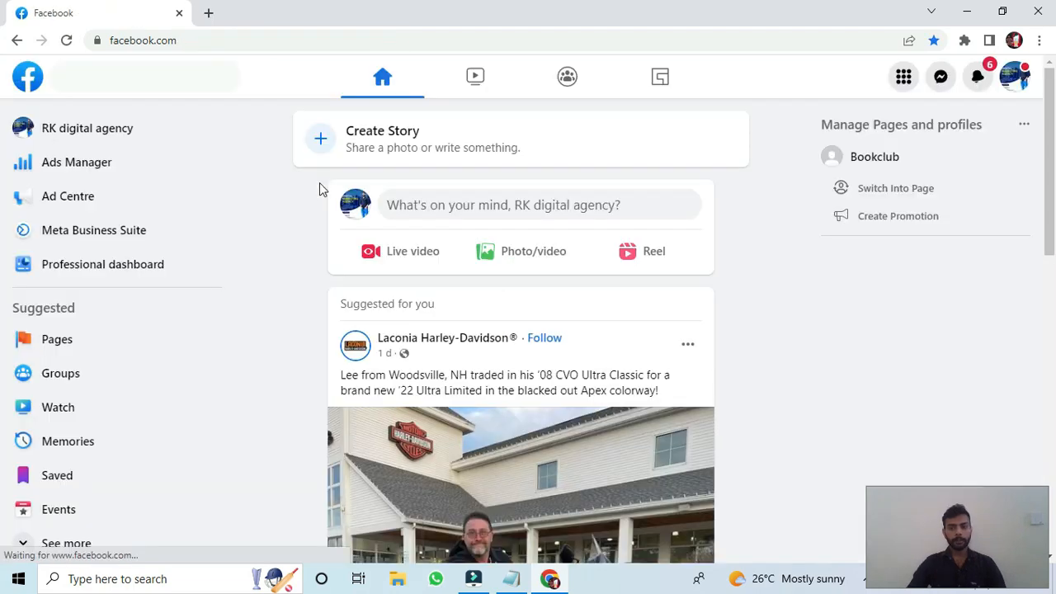
{"action": "left_click_drag", "start_coordinate": [54, 122], "coordinate": [94, 141]}
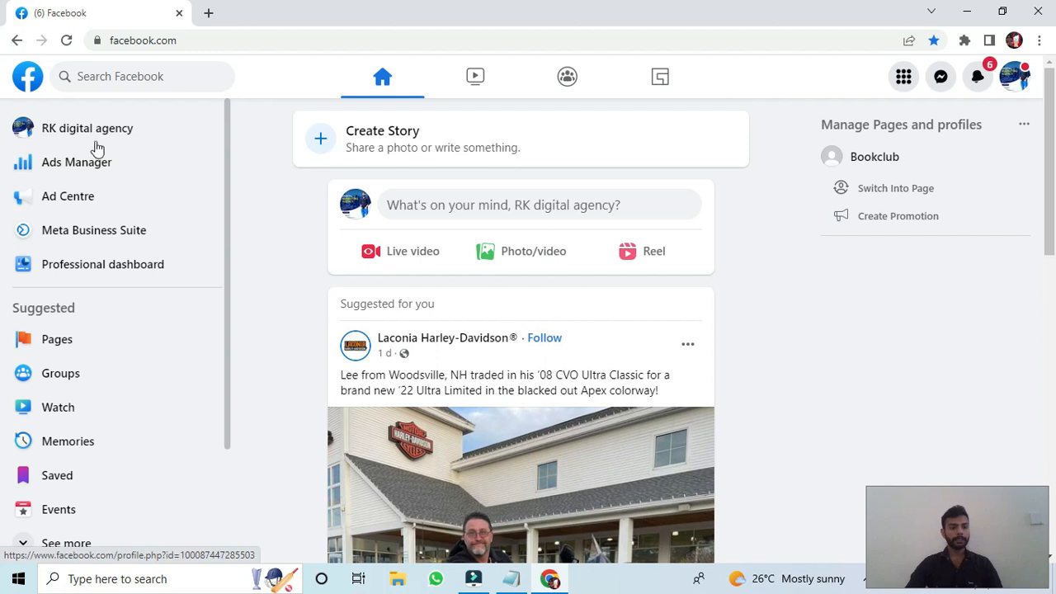
- Open Ads Manager and create a new campaign with the Leads objective
{"action": "left_click", "coordinate": [129, 174]}
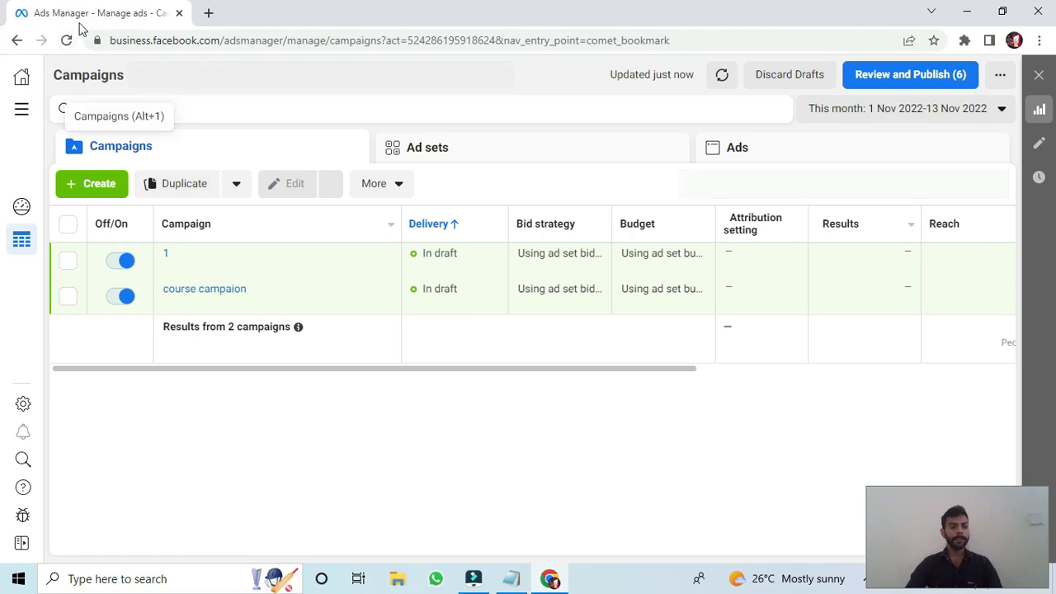
{"action": "left_click", "coordinate": [81, 184]}
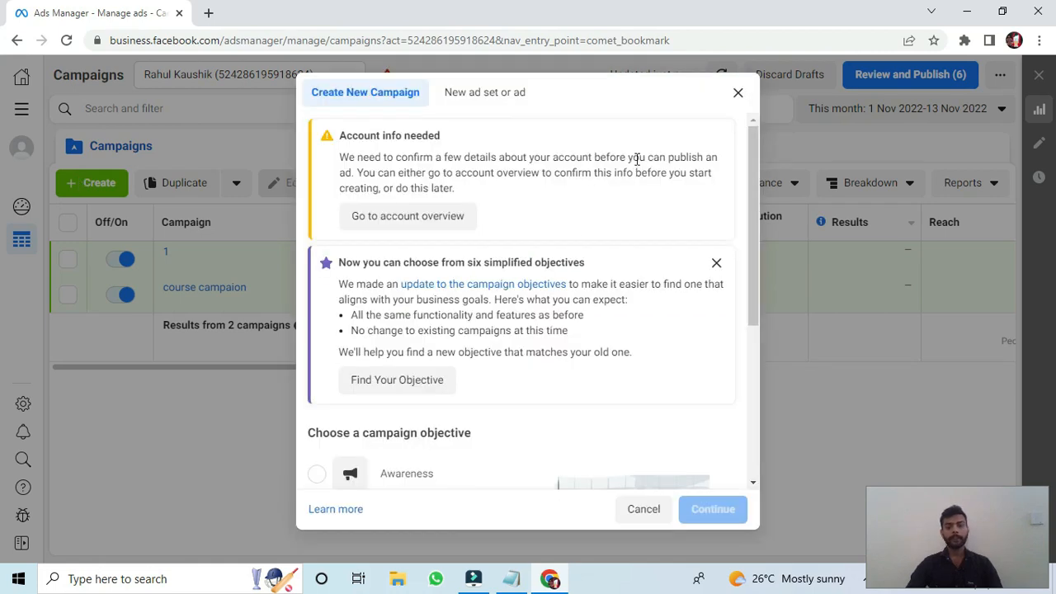
{"action": "left_click_drag", "start_coordinate": [747, 182], "coordinate": [743, 326]}
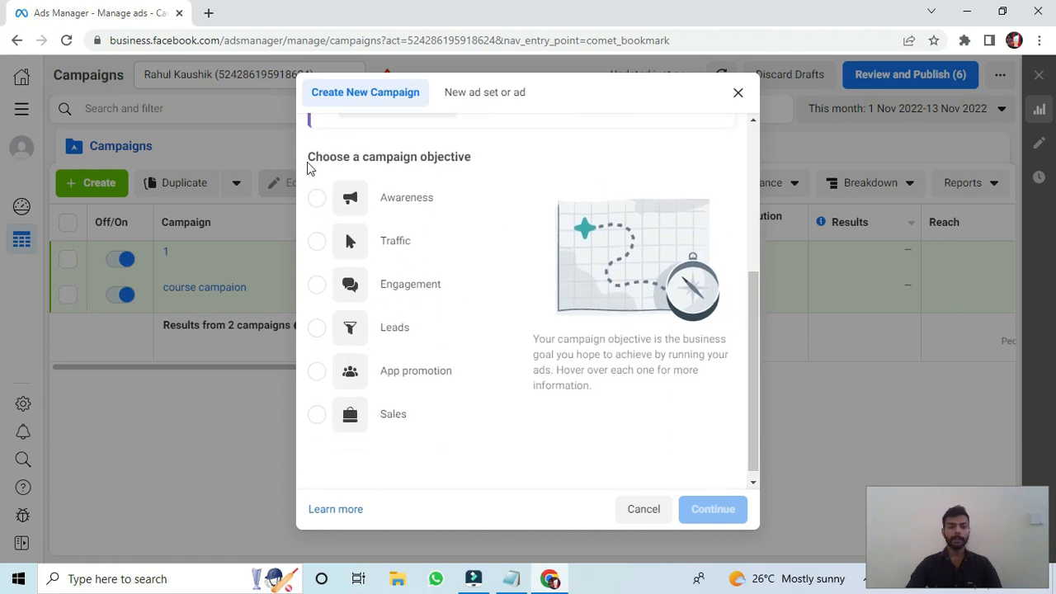
{"action": "mouse_move", "coordinate": [389, 212]}
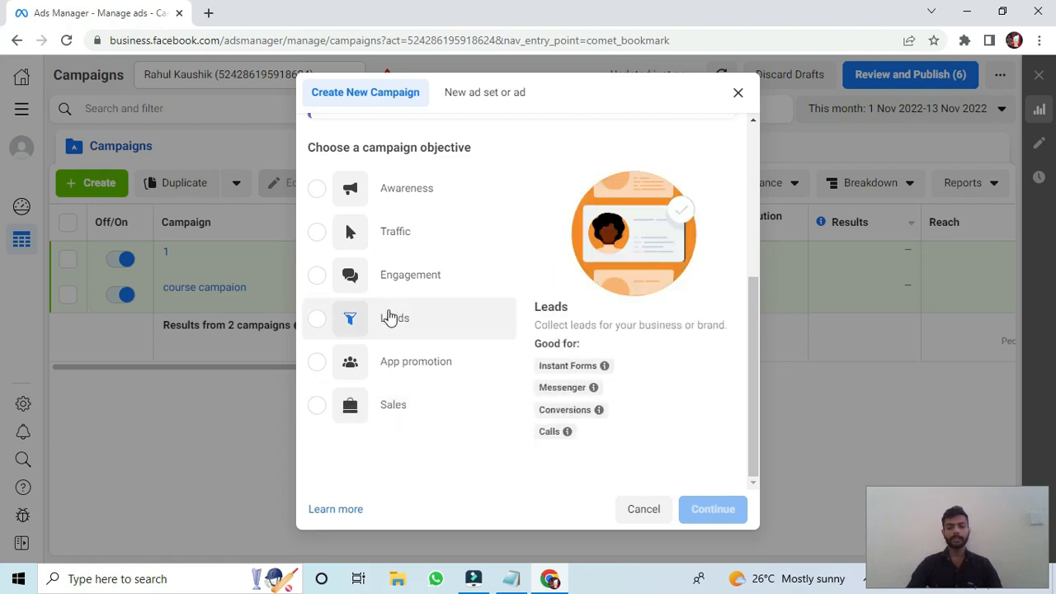
{"action": "left_click", "coordinate": [380, 322]}
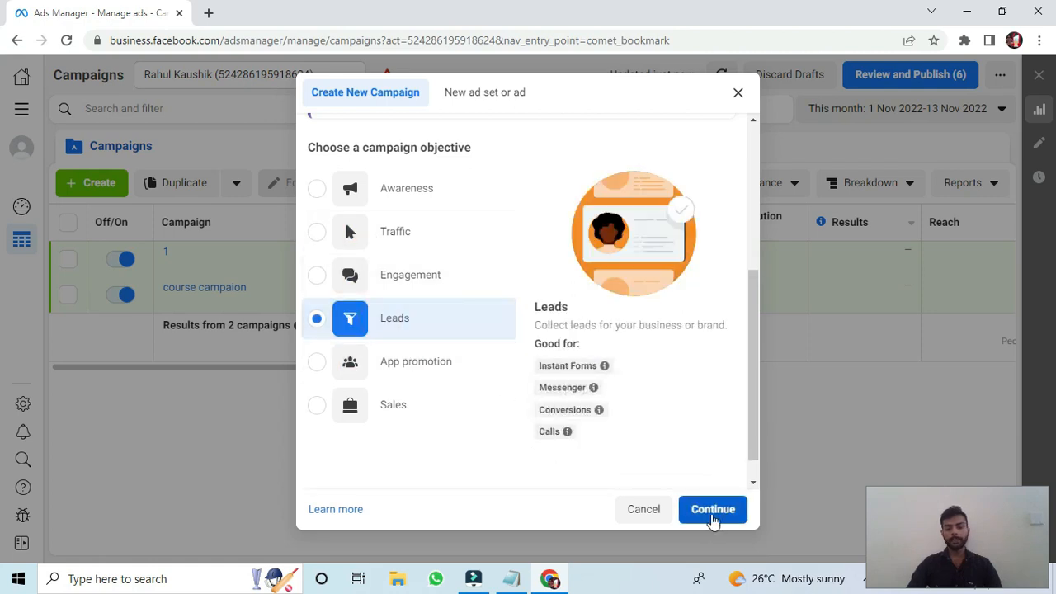
{"action": "left_click", "coordinate": [713, 516]}
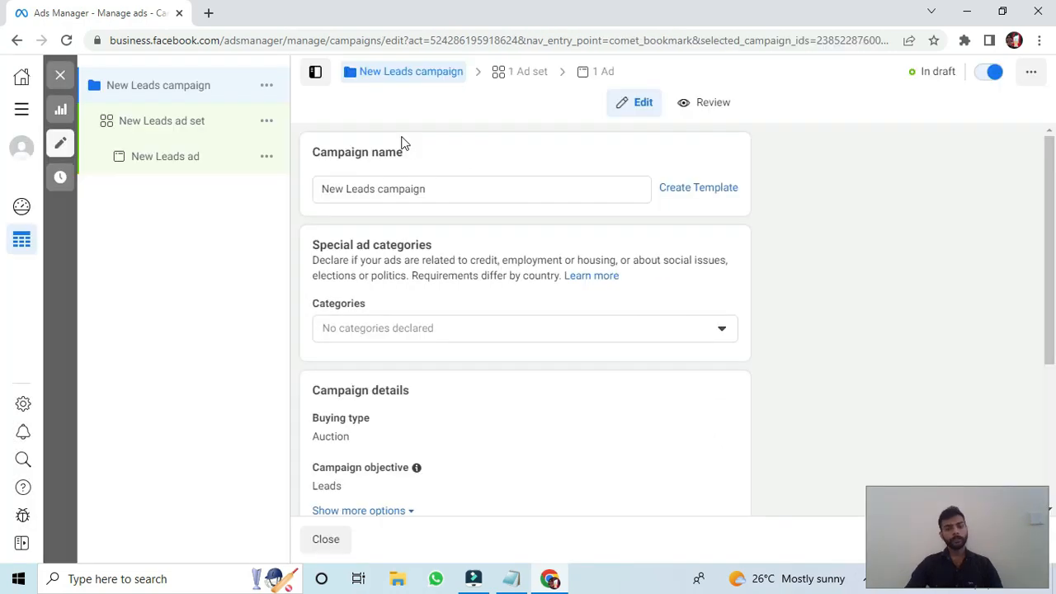
- Review the New Leads campaign's settings, including its objective, A/B test and Advantage campaign budget, and highlight the Leads objective
{"action": "scroll", "coordinate": [401, 141], "scroll_direction": "down", "scroll_amount": 2}
{"action": "scroll", "coordinate": [401, 141], "scroll_direction": "up", "scroll_amount": 2}
{"action": "left_click", "coordinate": [370, 95]}
{"action": "left_click", "coordinate": [512, 78]}
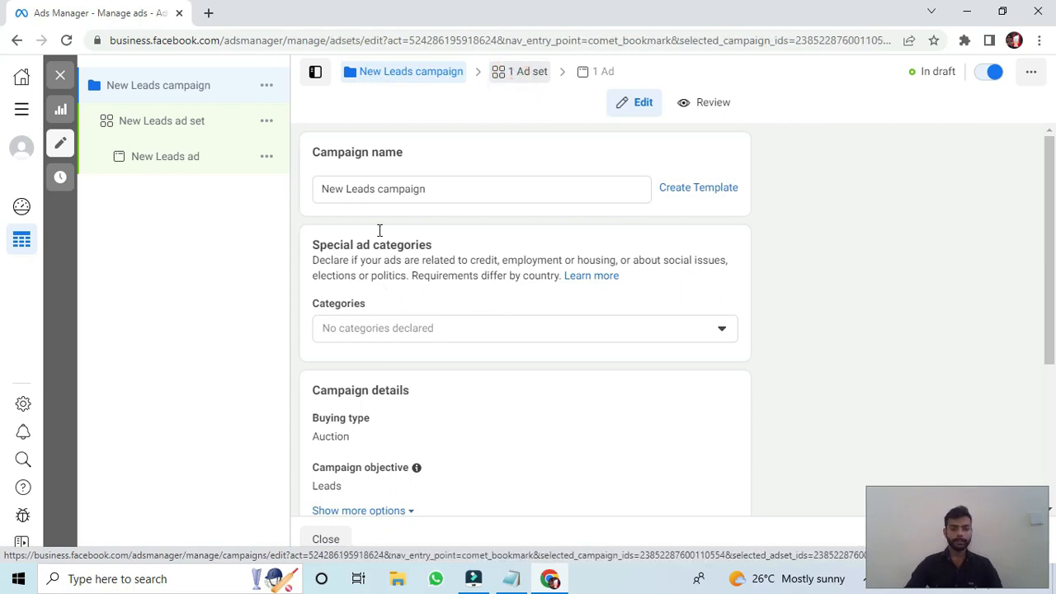
{"action": "left_click", "coordinate": [385, 73]}
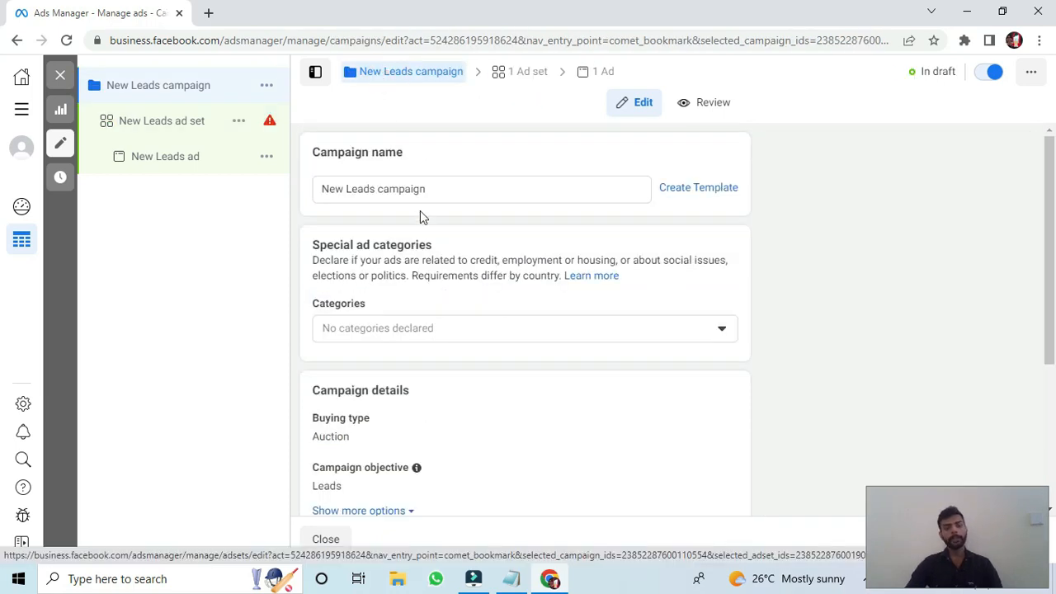
{"action": "scroll", "coordinate": [425, 231], "scroll_direction": "down", "scroll_amount": 3}
{"action": "left_click_drag", "start_coordinate": [318, 254], "coordinate": [366, 252]}
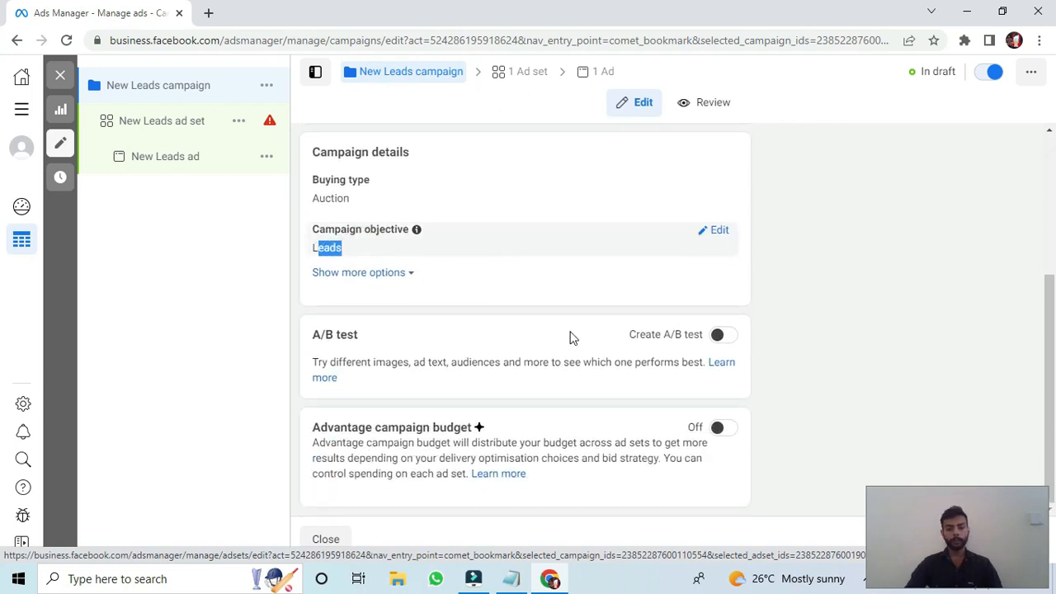
- Proceed to the New Leads ad set, review its conversion locations and dismiss the recommendation to switch to Instant Forms and Messenger
{"action": "left_click_drag", "start_coordinate": [931, 540], "coordinate": [932, 409]}
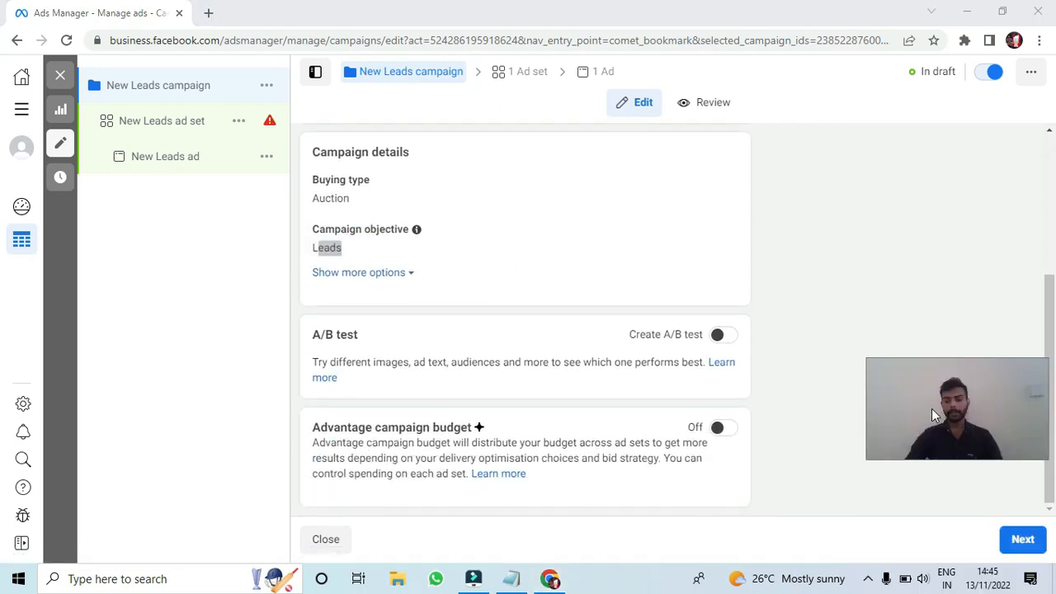
{"action": "left_click", "coordinate": [1015, 542]}
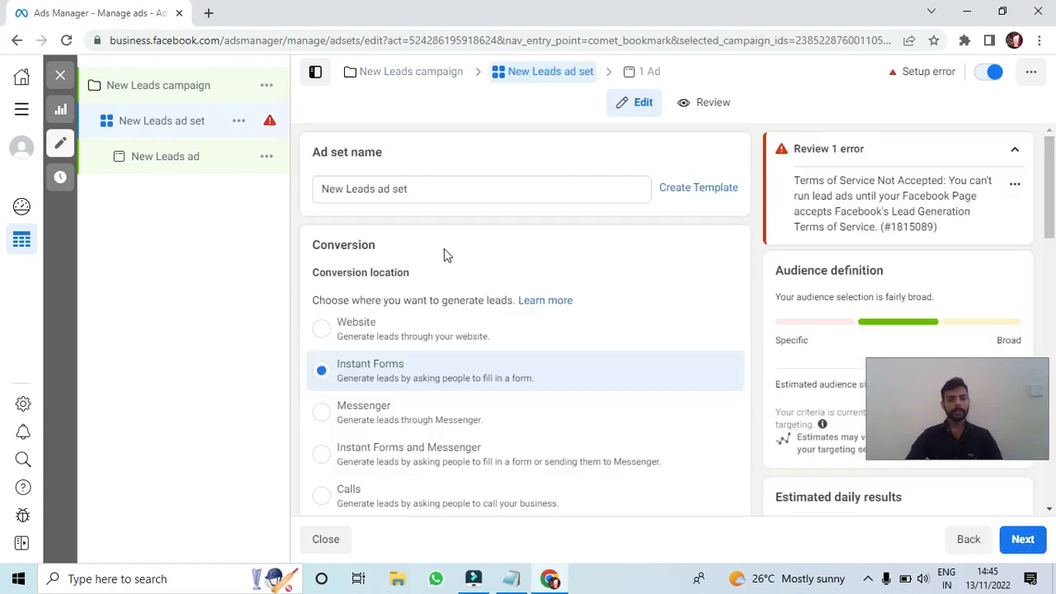
{"action": "scroll", "coordinate": [413, 330], "scroll_direction": "down", "scroll_amount": 3}
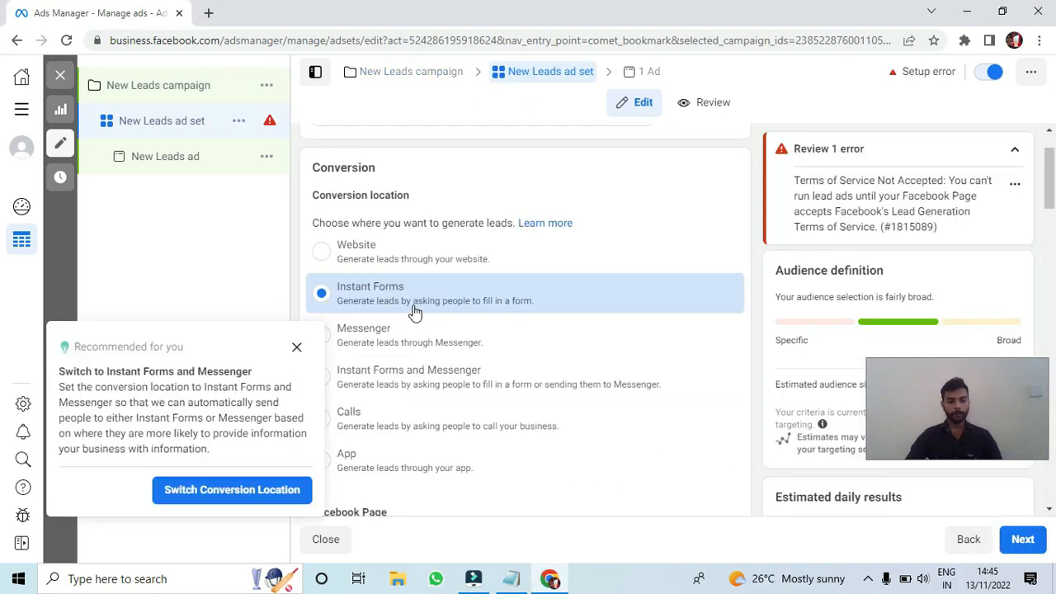
{"action": "scroll", "coordinate": [345, 136], "scroll_direction": "up", "scroll_amount": 2}
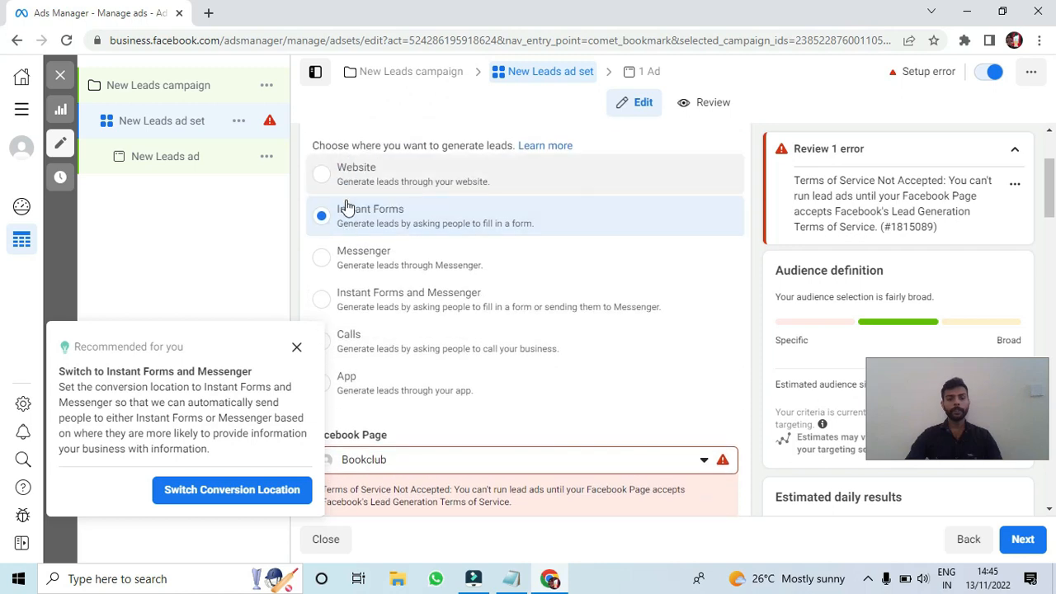
{"action": "left_click", "coordinate": [295, 349]}
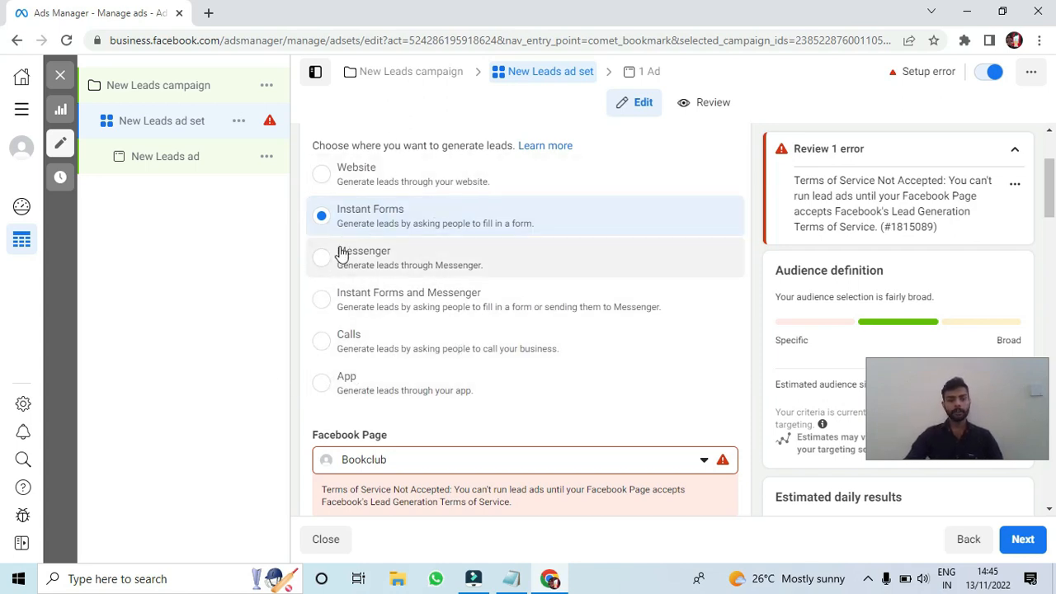
- Set the ad set's Facebook Page to RK digital agency
{"action": "scroll", "coordinate": [340, 254], "scroll_direction": "down", "scroll_amount": 2}
{"action": "scroll", "coordinate": [338, 260], "scroll_direction": "down", "scroll_amount": 1}
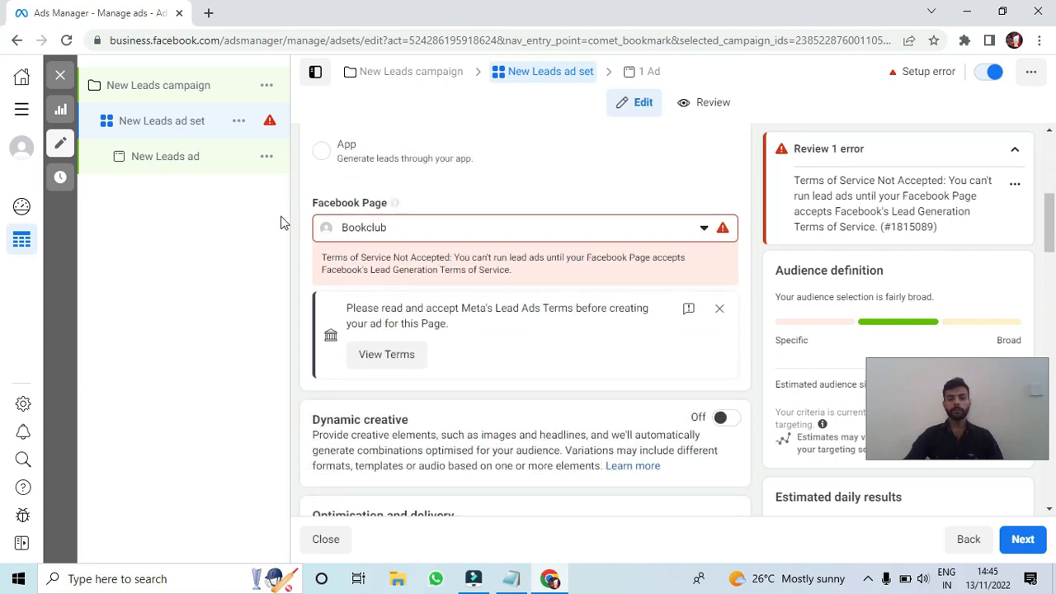
{"action": "left_click", "coordinate": [551, 237]}
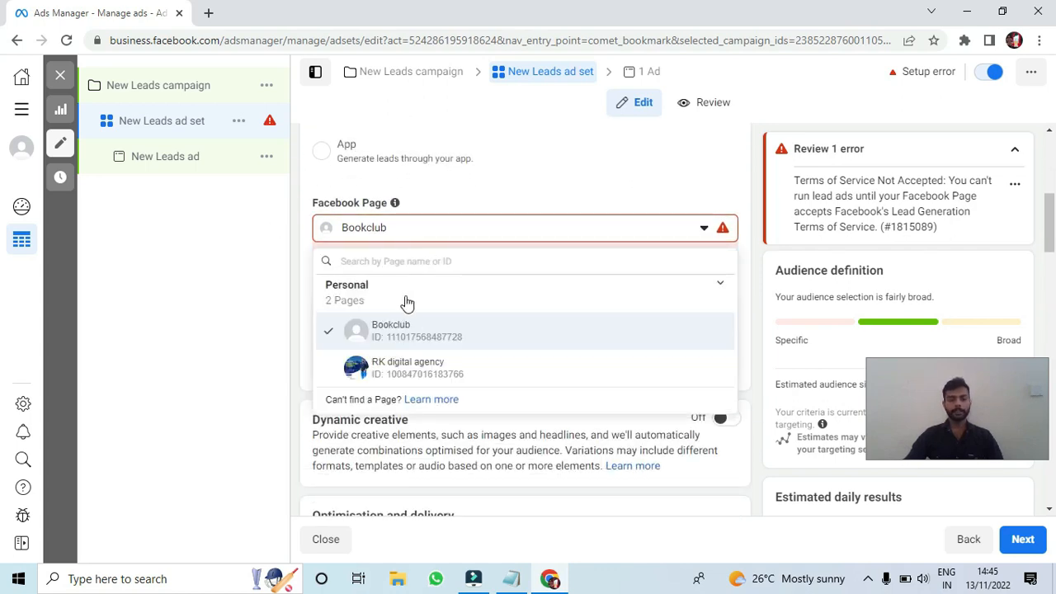
{"action": "left_click", "coordinate": [445, 369]}
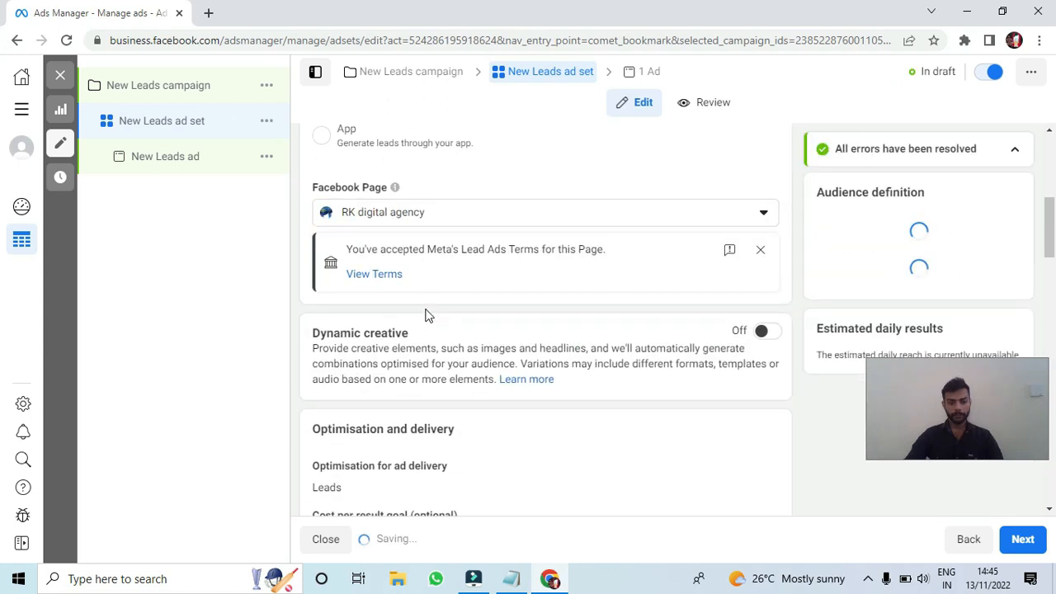
{"action": "scroll", "coordinate": [427, 312], "scroll_direction": "down", "scroll_amount": 5}
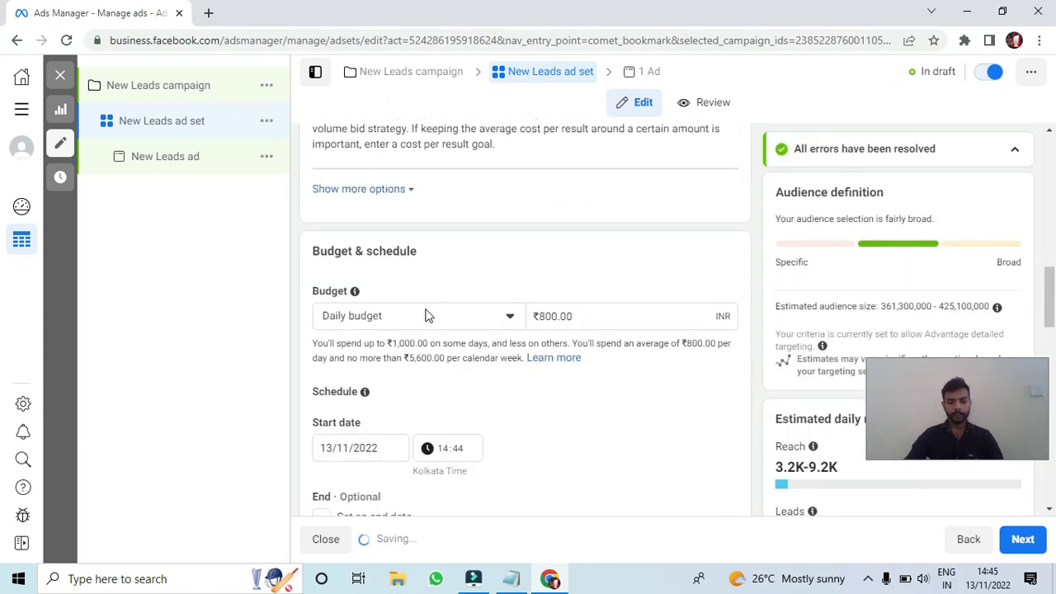
- Set the ad set's daily budget to ₹30,000
{"action": "scroll", "coordinate": [495, 289], "scroll_direction": "down", "scroll_amount": 1}
{"action": "left_click", "coordinate": [597, 239]}
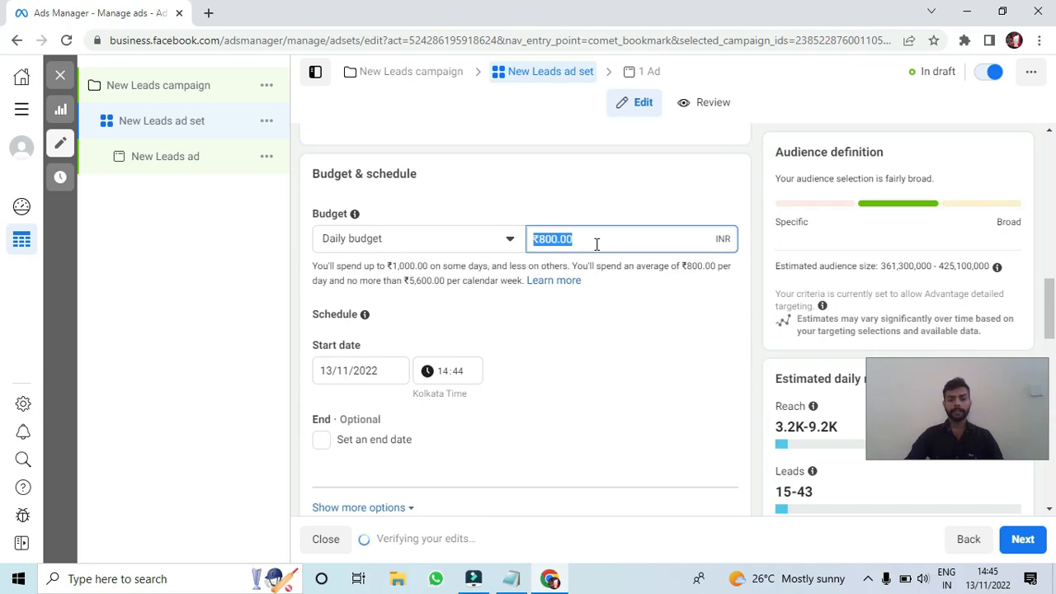
{"action": "left_click", "coordinate": [577, 242]}
{"action": "left_click", "coordinate": [561, 240]}
{"action": "left_click", "coordinate": [560, 241]}
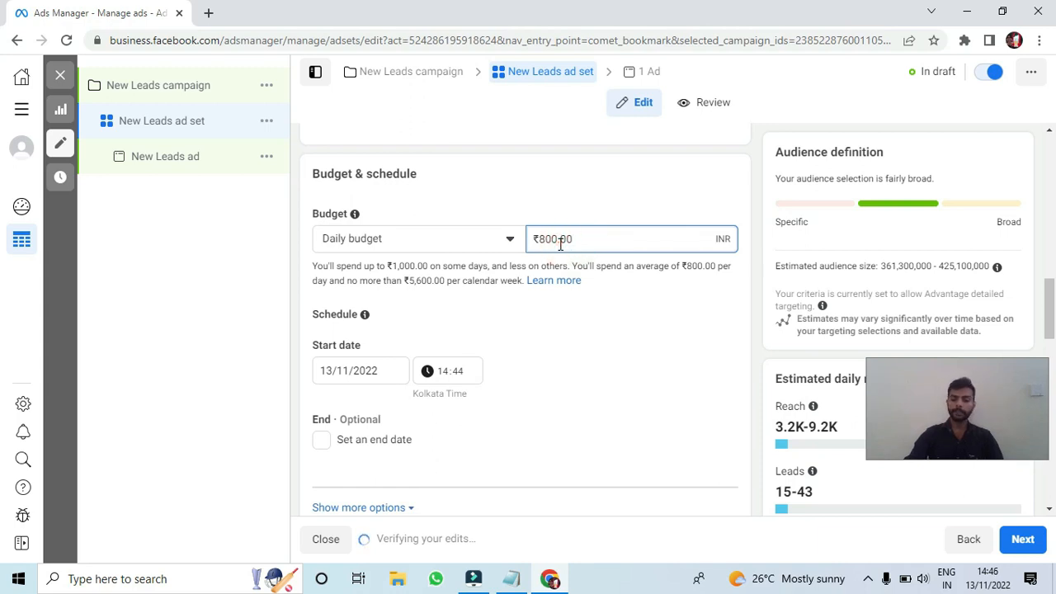
{"action": "key", "text": "BackSpace"}
{"action": "key", "text": "BackSpace"}
{"action": "key", "text": "BackSpace"}
{"action": "key", "text": "BackSpace"}
{"action": "type", "text": "30,0"}
{"action": "left_click", "coordinate": [550, 358]}
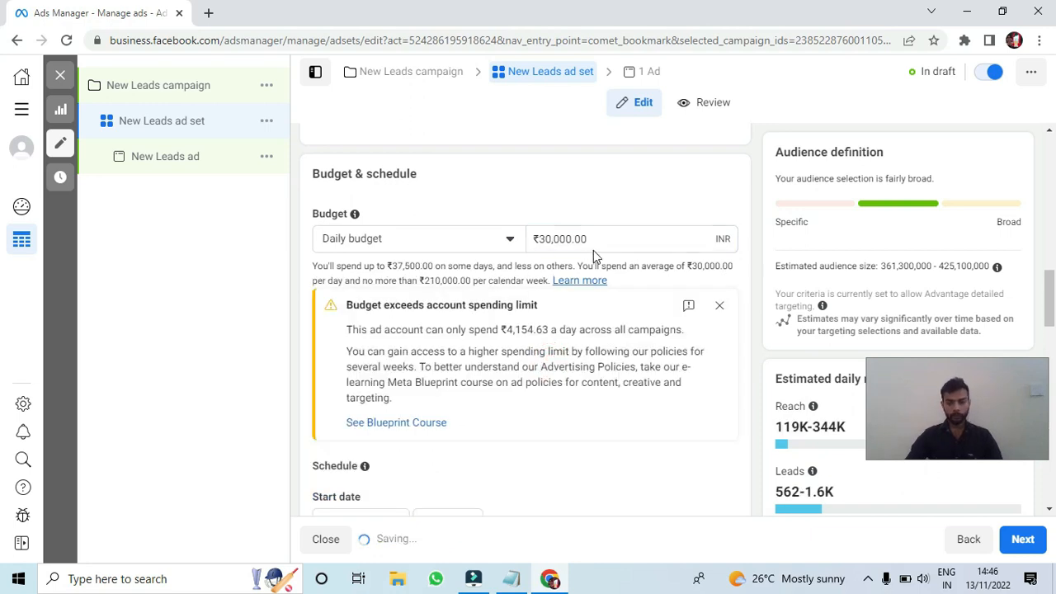
- Set the ad set's daily budget to ₹300
{"action": "left_click_drag", "start_coordinate": [592, 239], "coordinate": [549, 239]}
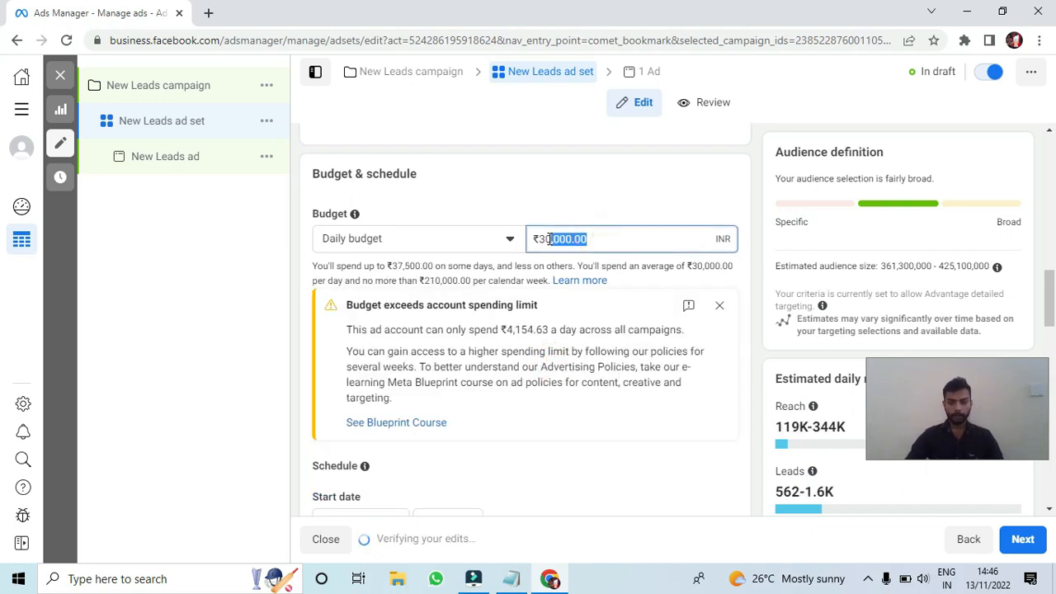
{"action": "type", "text": "00"}
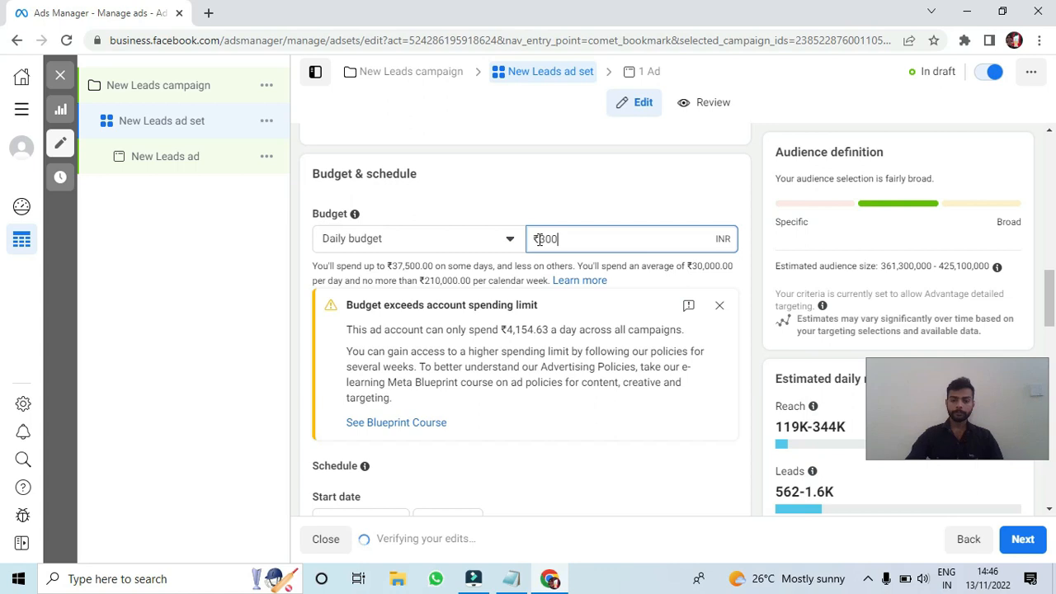
{"action": "left_click", "coordinate": [601, 470]}
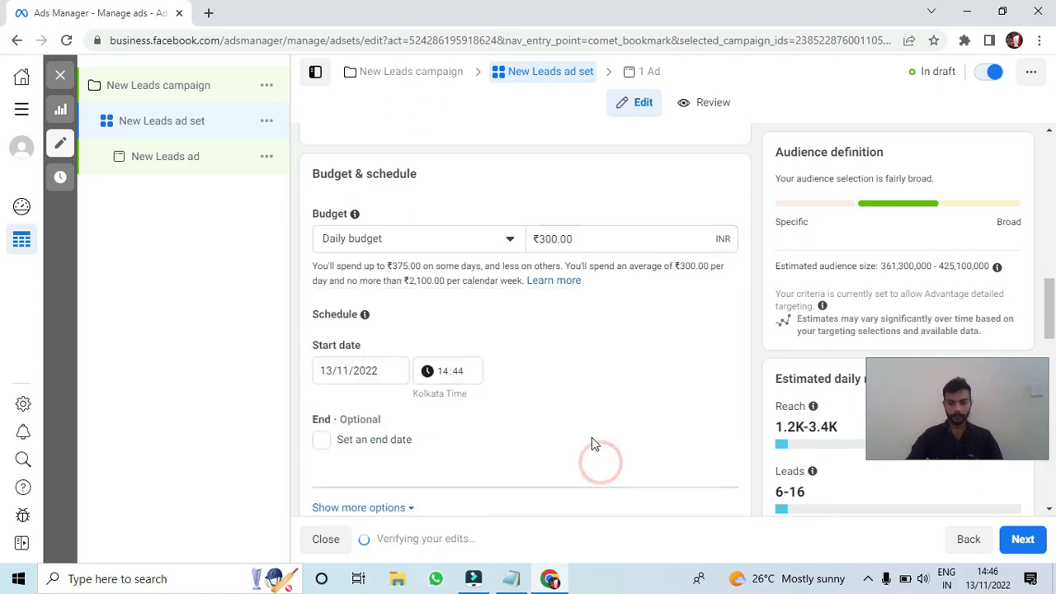
- Review the ad set's schedule and estimated daily results, highlighting the estimated reach
{"action": "scroll", "coordinate": [591, 441], "scroll_direction": "down", "scroll_amount": 2}
{"action": "scroll", "coordinate": [523, 215], "scroll_direction": "up", "scroll_amount": 1}
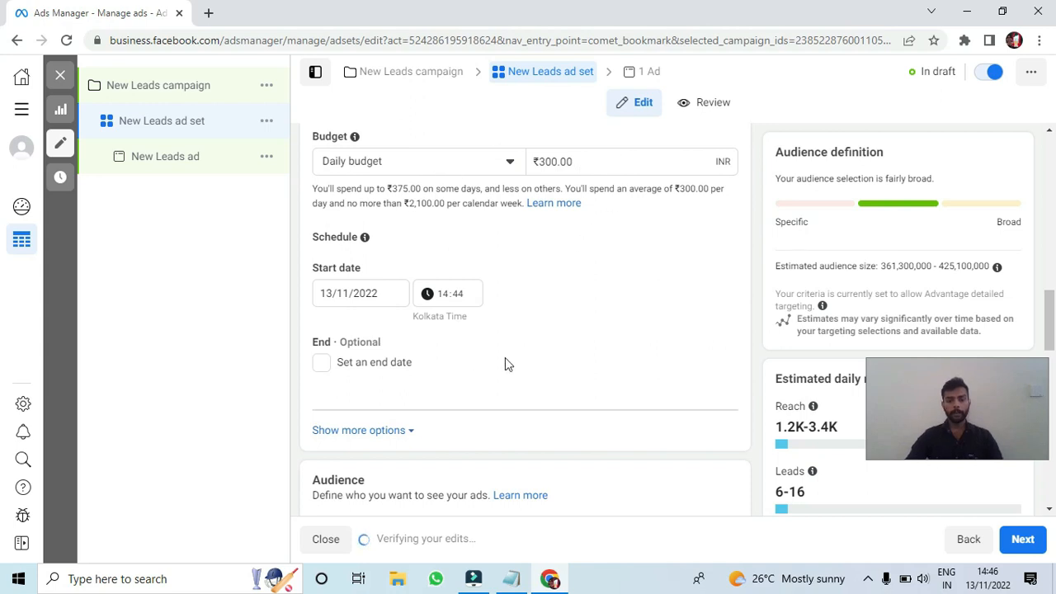
{"action": "scroll", "coordinate": [516, 361], "scroll_direction": "down", "scroll_amount": 1}
{"action": "left_click_drag", "start_coordinate": [1022, 392], "coordinate": [1013, 165]}
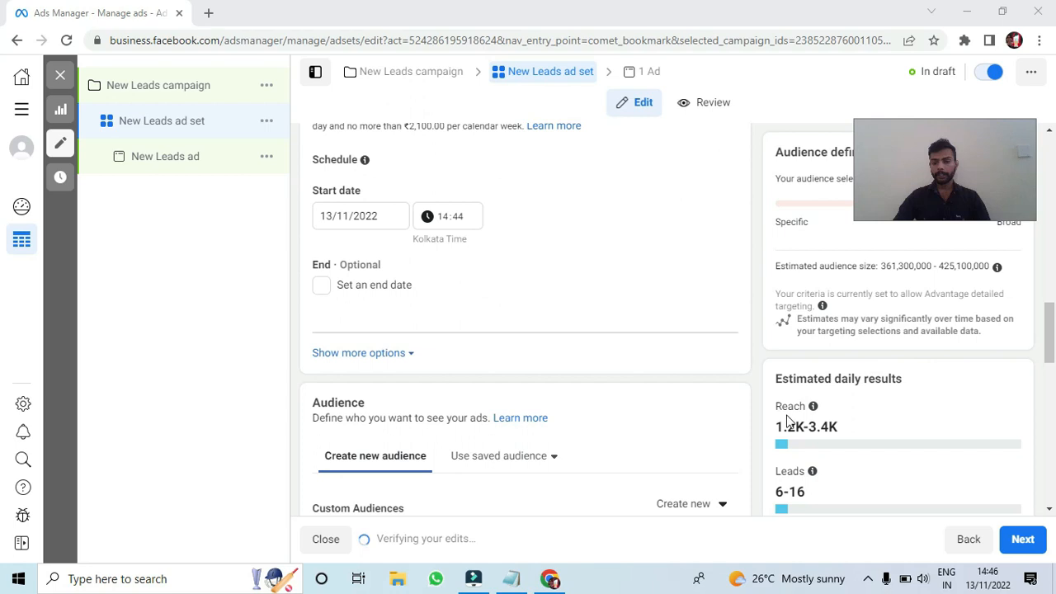
{"action": "left_click_drag", "start_coordinate": [772, 429], "coordinate": [845, 434]}
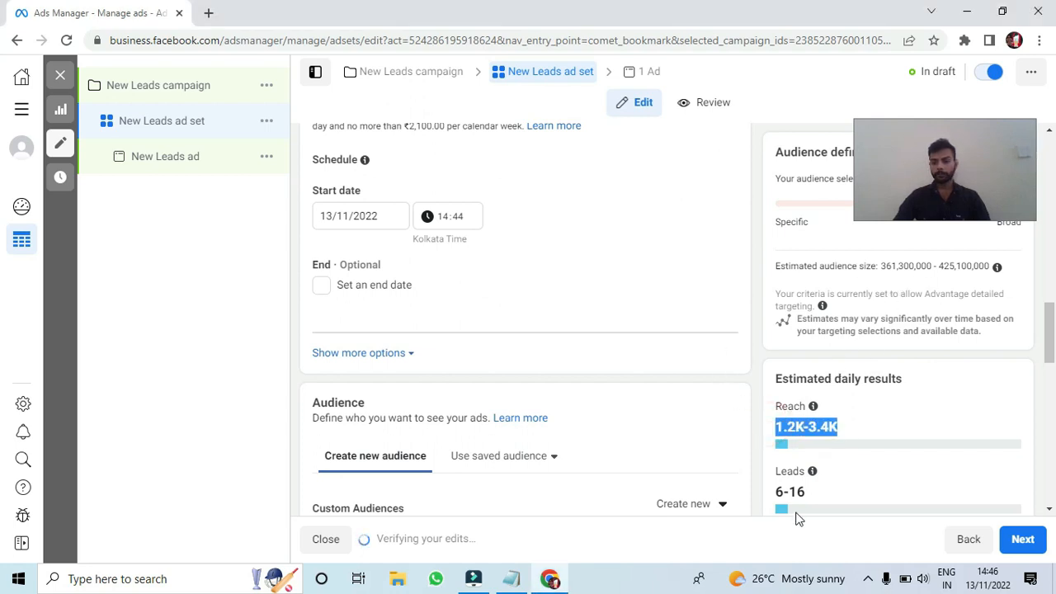
{"action": "scroll", "coordinate": [633, 417], "scroll_direction": "up", "scroll_amount": 1}
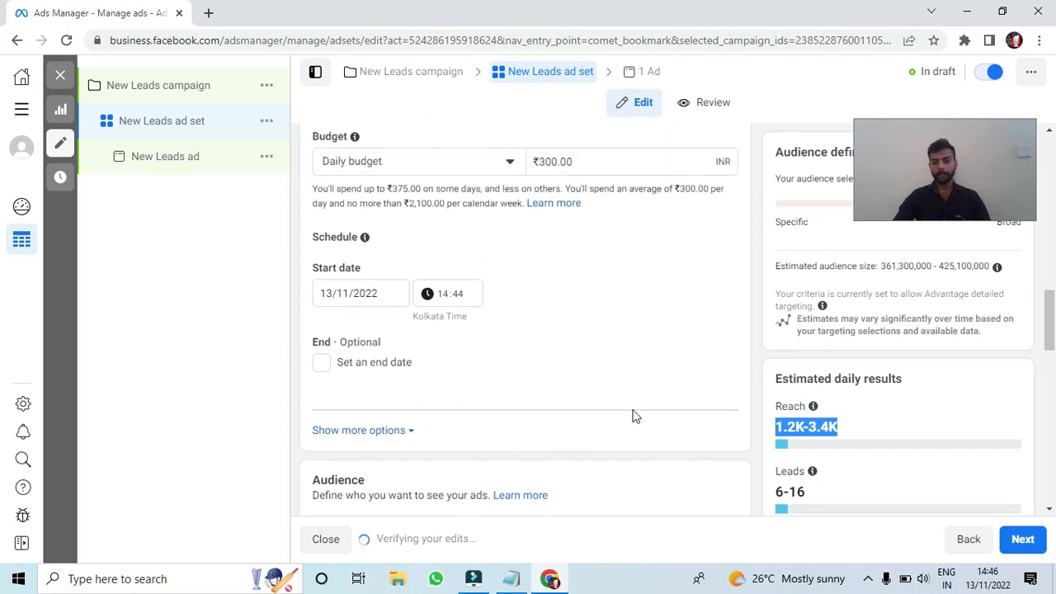
{"action": "scroll", "coordinate": [710, 454], "scroll_direction": "down", "scroll_amount": 3}
{"action": "left_click_drag", "start_coordinate": [877, 425], "coordinate": [766, 430]}
{"action": "scroll", "coordinate": [578, 202], "scroll_direction": "up", "scroll_amount": 3}
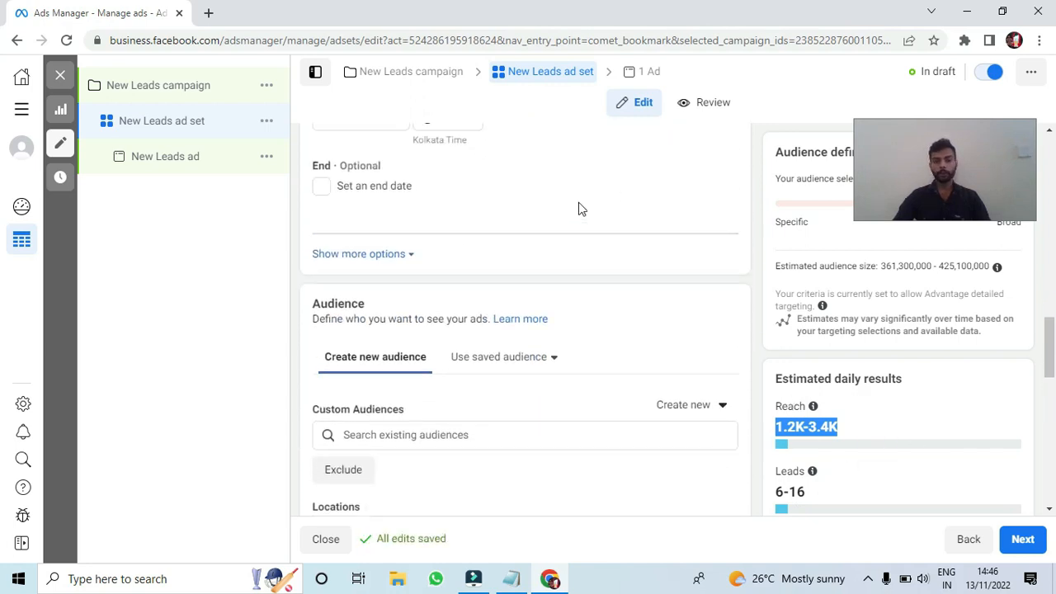
- Look back over the ad set's conversion location, Facebook Page and budget settings, and highlight the daily budget
{"action": "scroll", "coordinate": [580, 208], "scroll_direction": "down", "scroll_amount": 3}
{"action": "scroll", "coordinate": [346, 194], "scroll_direction": "up", "scroll_amount": 8}
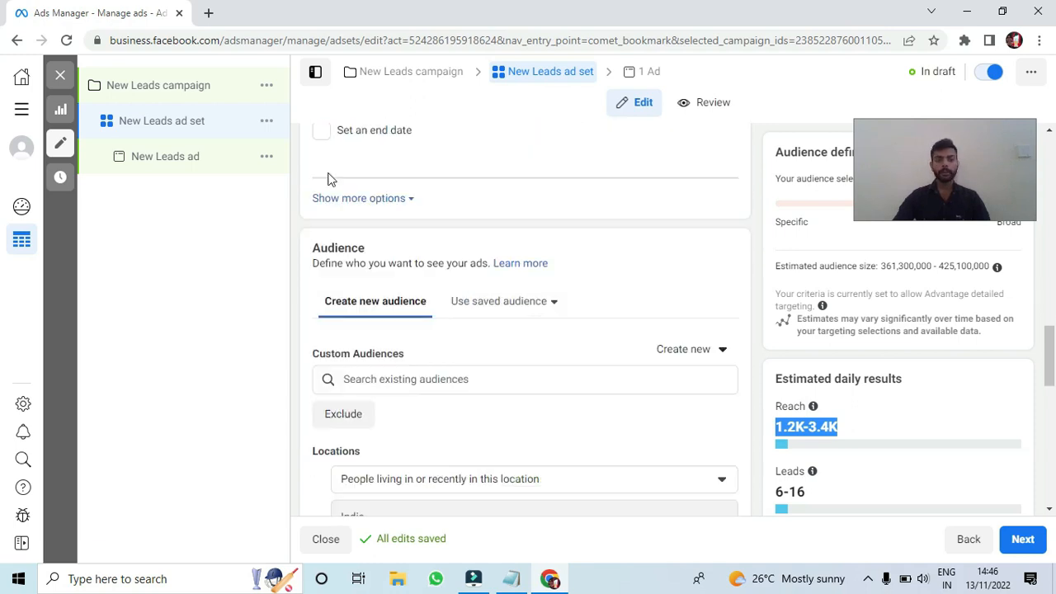
{"action": "scroll", "coordinate": [358, 198], "scroll_direction": "up", "scroll_amount": 6}
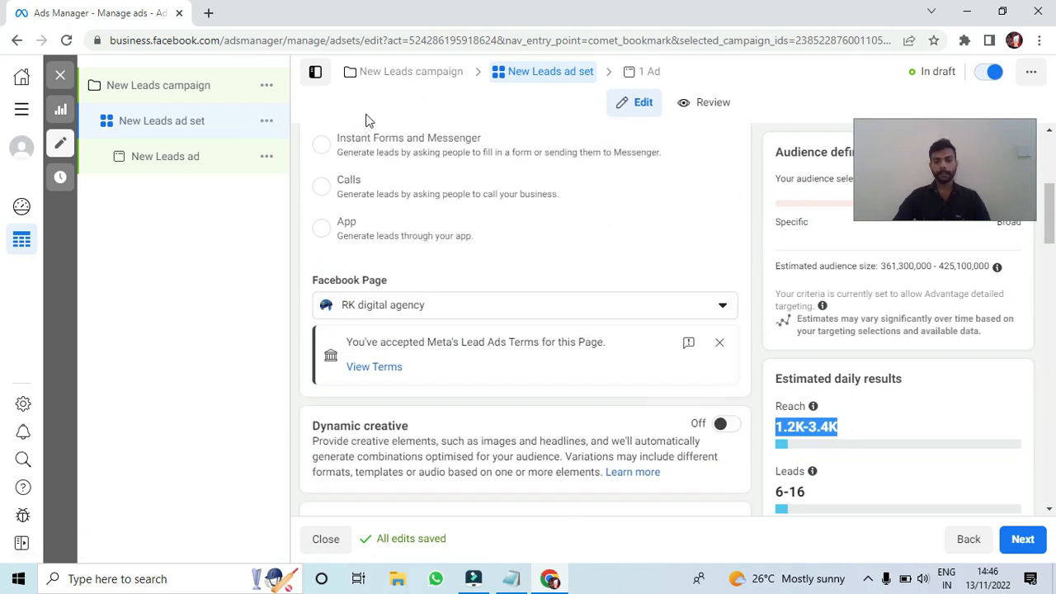
{"action": "scroll", "coordinate": [366, 147], "scroll_direction": "down", "scroll_amount": 10}
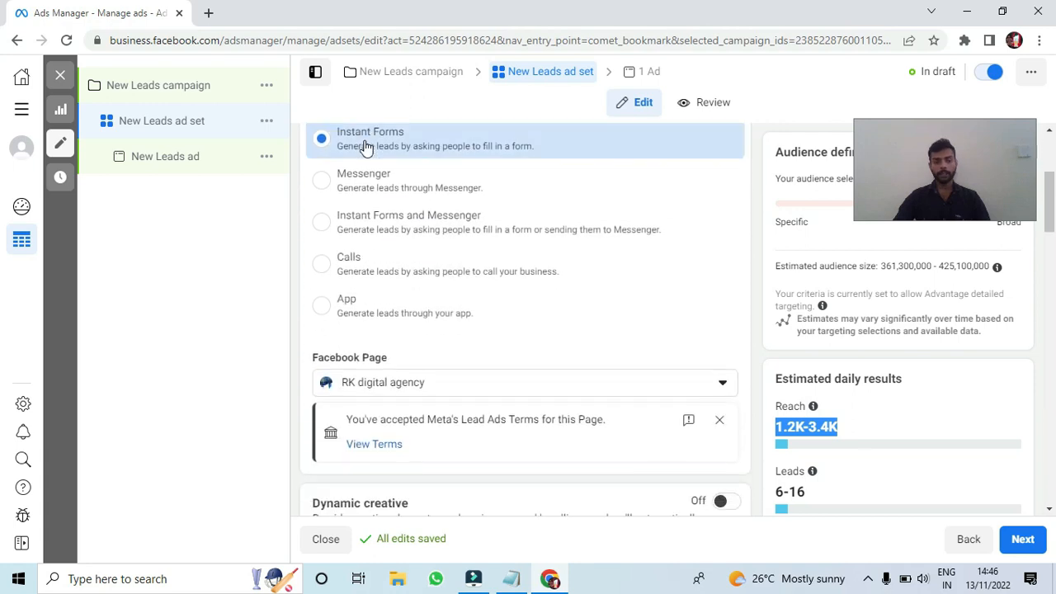
{"action": "scroll", "coordinate": [367, 144], "scroll_direction": "down", "scroll_amount": 2}
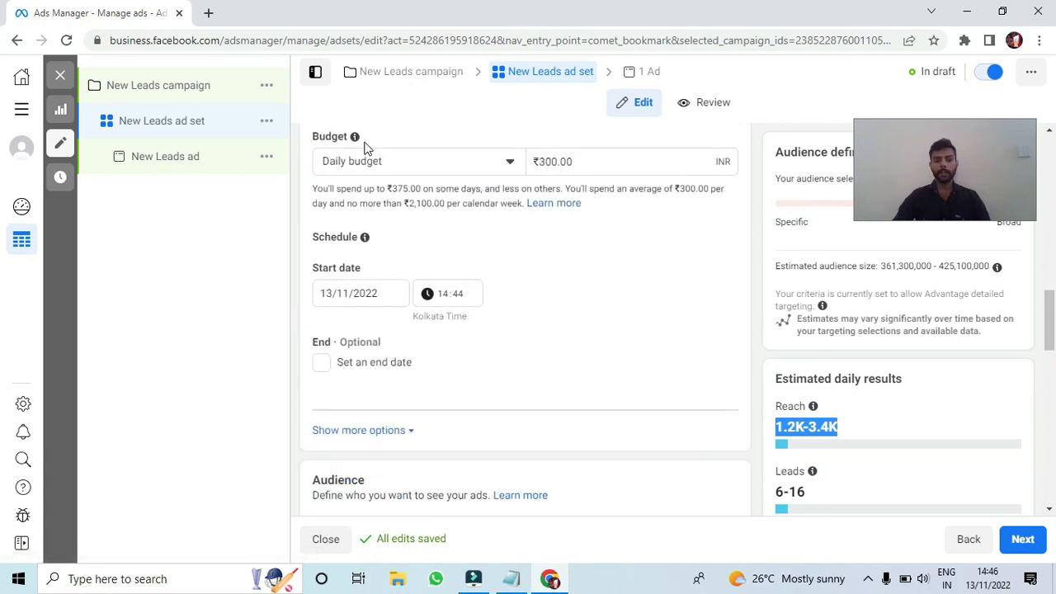
{"action": "left_click_drag", "start_coordinate": [594, 157], "coordinate": [542, 161]}
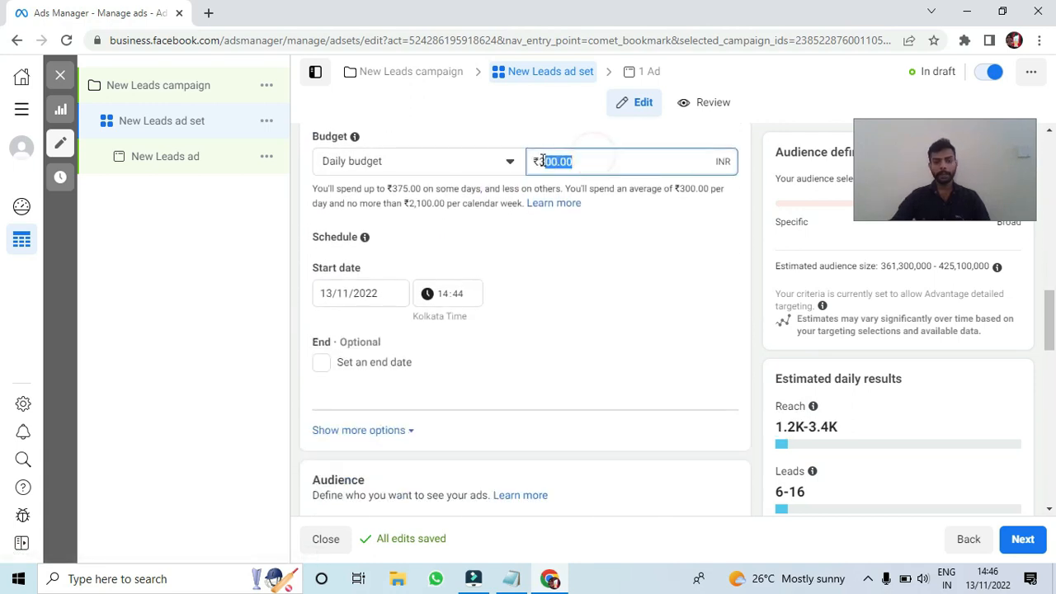
{"action": "scroll", "coordinate": [481, 158], "scroll_direction": "down", "scroll_amount": 2}
{"action": "scroll", "coordinate": [481, 157], "scroll_direction": "up", "scroll_amount": 3}
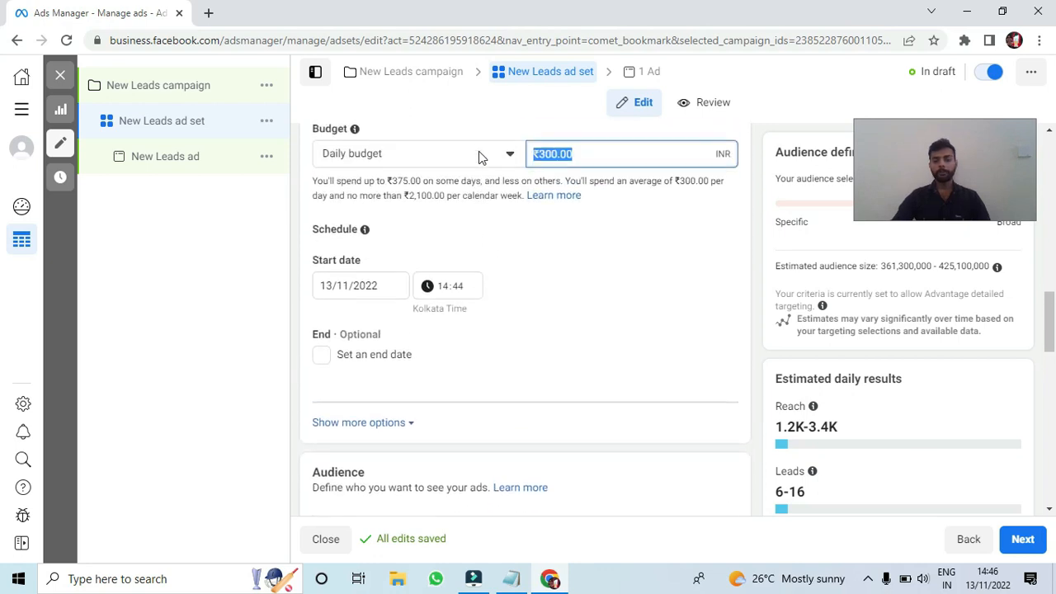
- Examine the Custom Audiences and Locations options in the ad set's Audience section
{"action": "scroll", "coordinate": [482, 158], "scroll_direction": "down", "scroll_amount": 5}
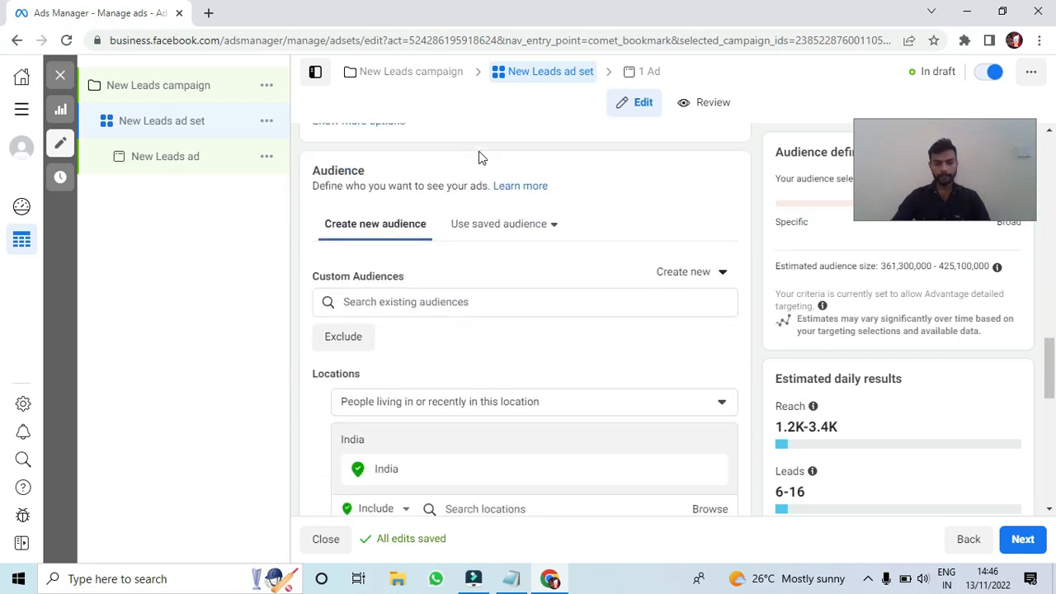
{"action": "scroll", "coordinate": [481, 158], "scroll_direction": "down", "scroll_amount": 1}
{"action": "scroll", "coordinate": [455, 180], "scroll_direction": "up", "scroll_amount": 1}
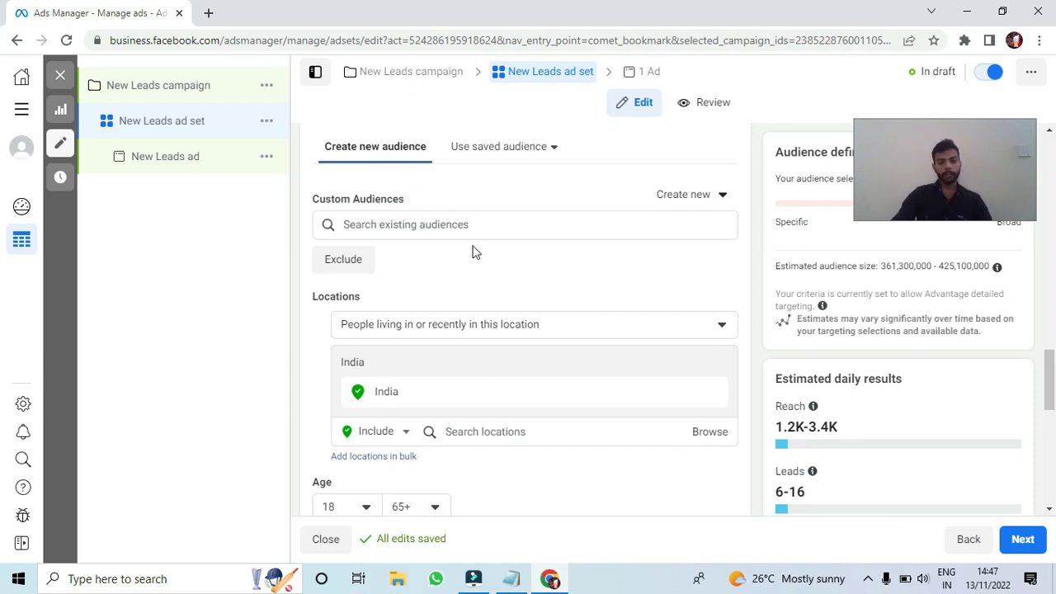
{"action": "scroll", "coordinate": [406, 211], "scroll_direction": "down", "scroll_amount": 1}
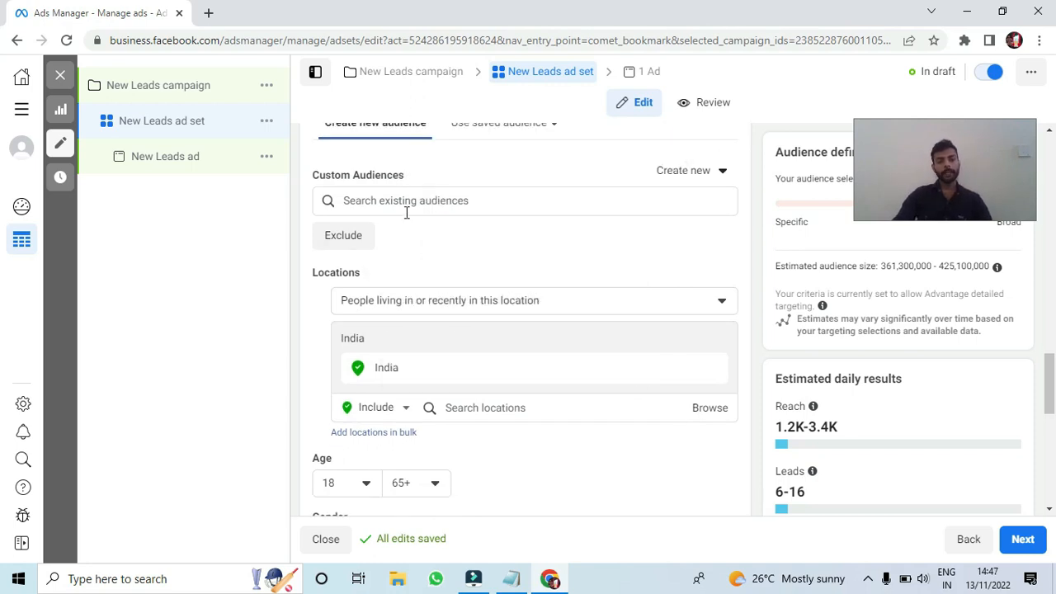
{"action": "scroll", "coordinate": [382, 185], "scroll_direction": "up", "scroll_amount": 1}
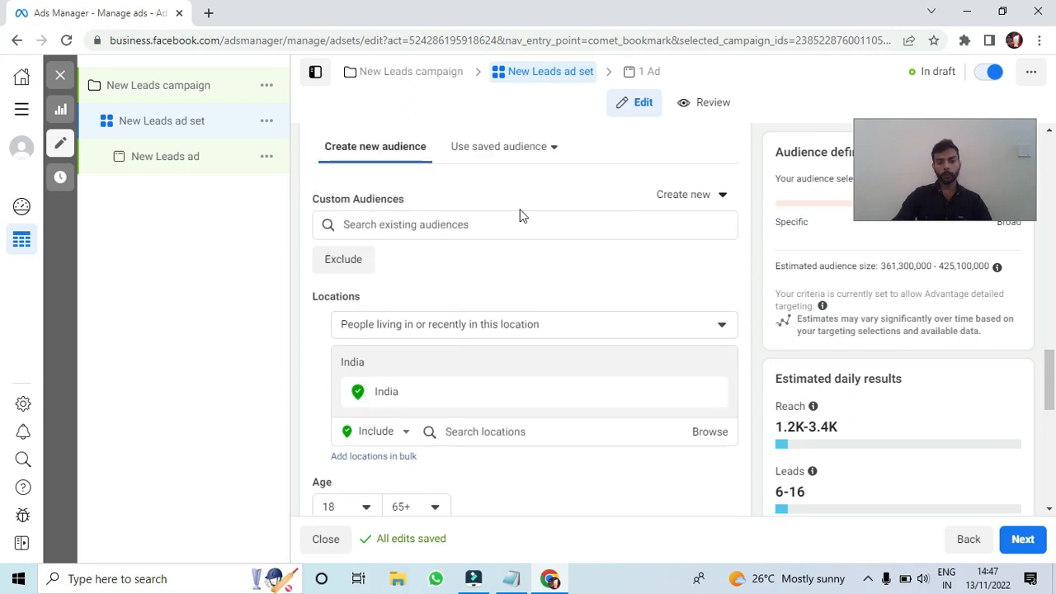
{"action": "scroll", "coordinate": [450, 266], "scroll_direction": "down", "scroll_amount": 1}
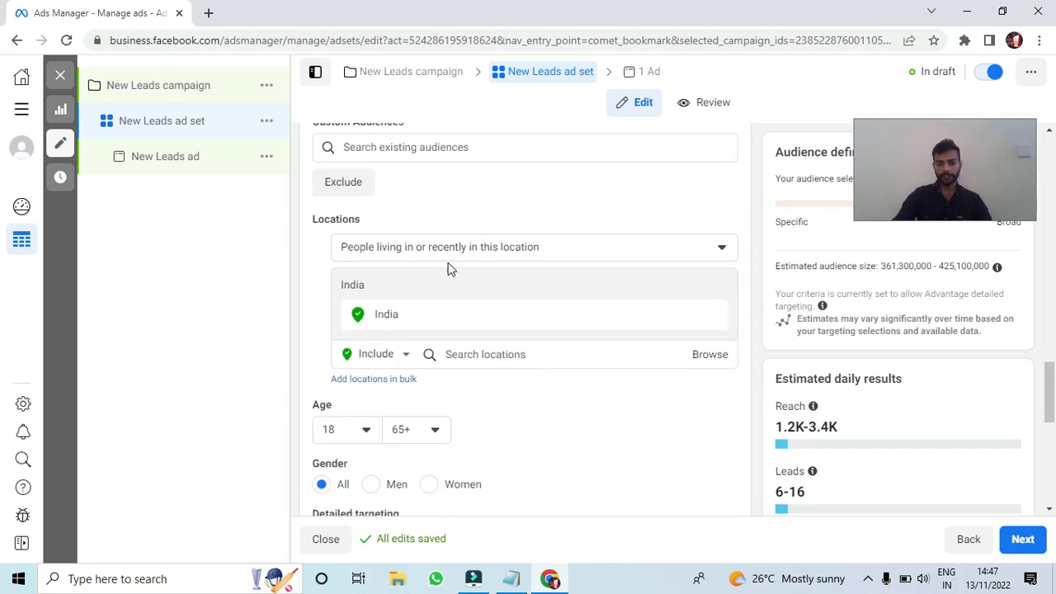
- Remove India from the audience locations and include the city of Panchkula, Haryana instead
{"action": "scroll", "coordinate": [377, 246], "scroll_direction": "down", "scroll_amount": 1}
{"action": "left_click", "coordinate": [711, 238]}
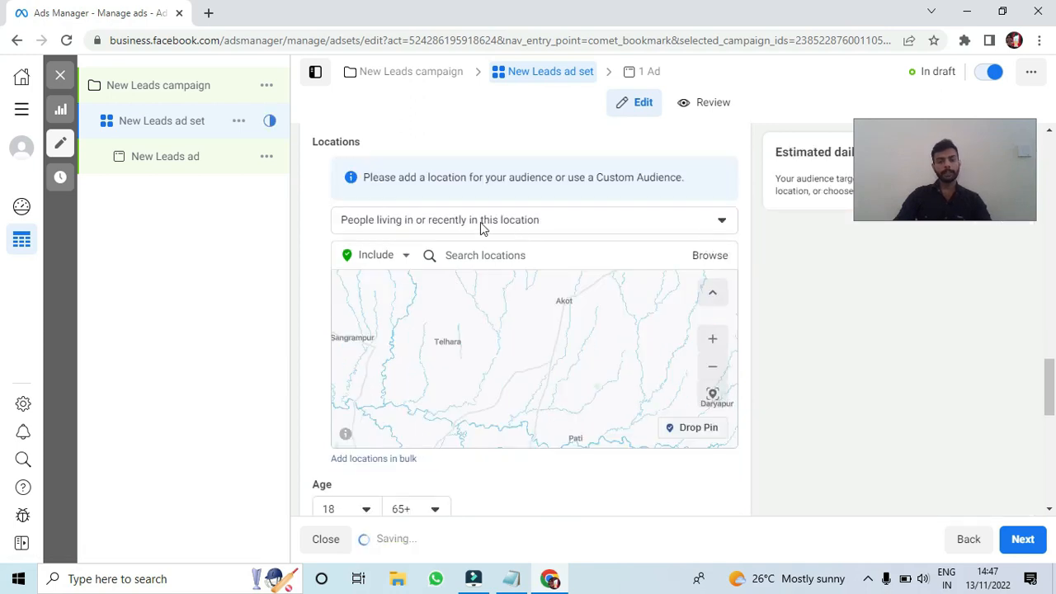
{"action": "left_click", "coordinate": [484, 228]}
{"action": "left_click", "coordinate": [825, 391]}
{"action": "left_click", "coordinate": [489, 261]}
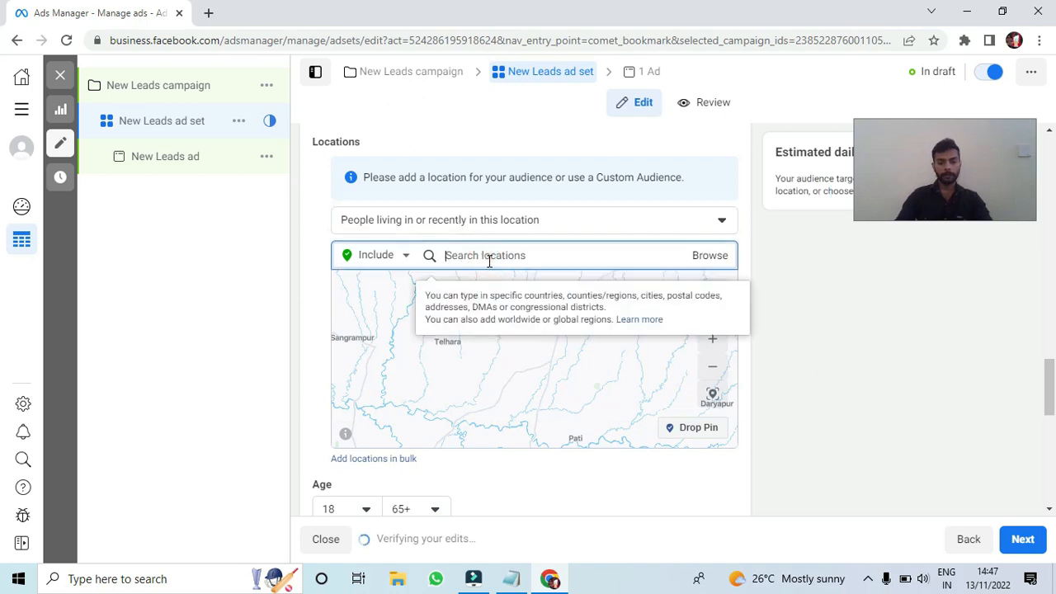
{"action": "type", "text": "PANCHKULA"}
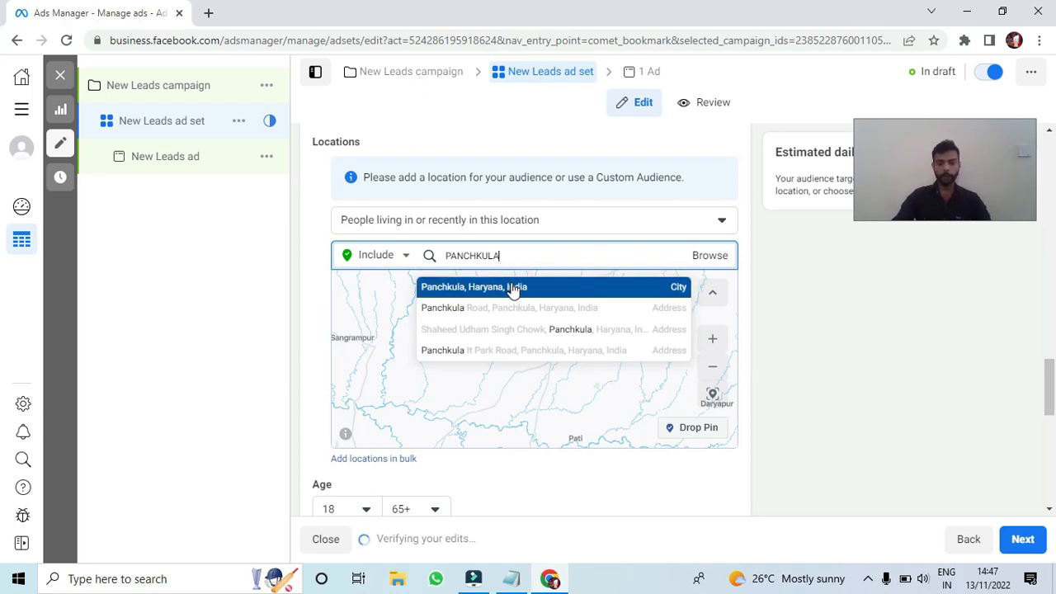
{"action": "left_click", "coordinate": [513, 287]}
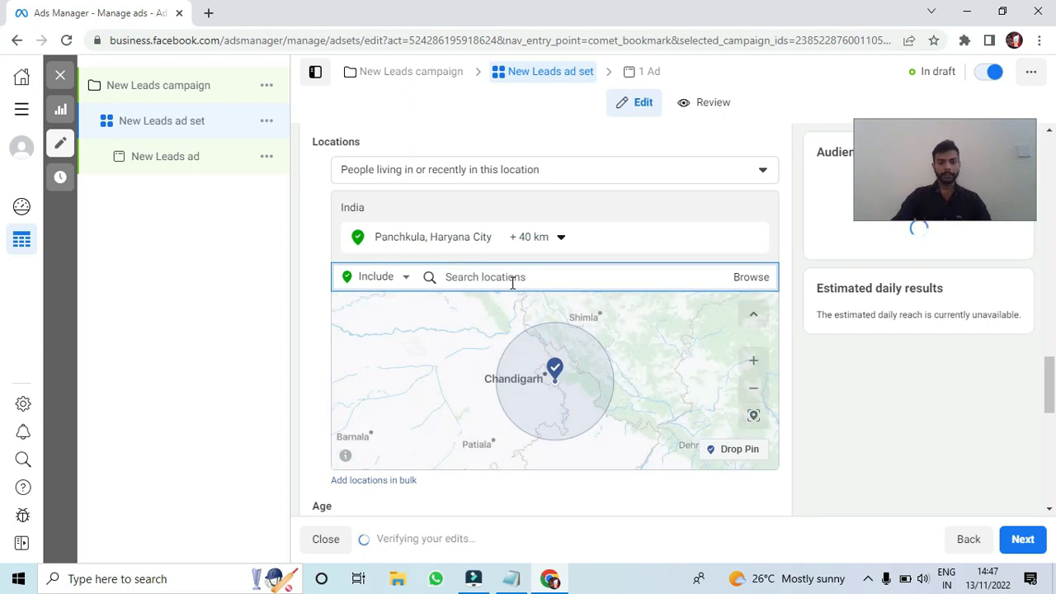
- Check the estimated audience size for the Panchkula location and highlight its figures
{"action": "scroll", "coordinate": [490, 262], "scroll_direction": "down", "scroll_amount": 1}
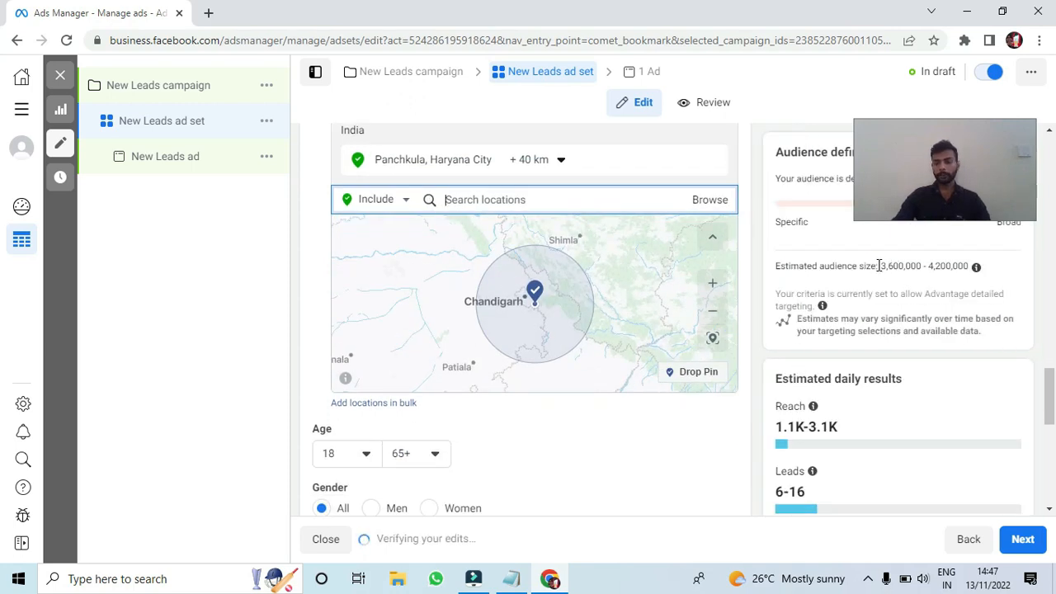
{"action": "left_click_drag", "start_coordinate": [879, 266], "coordinate": [988, 267]}
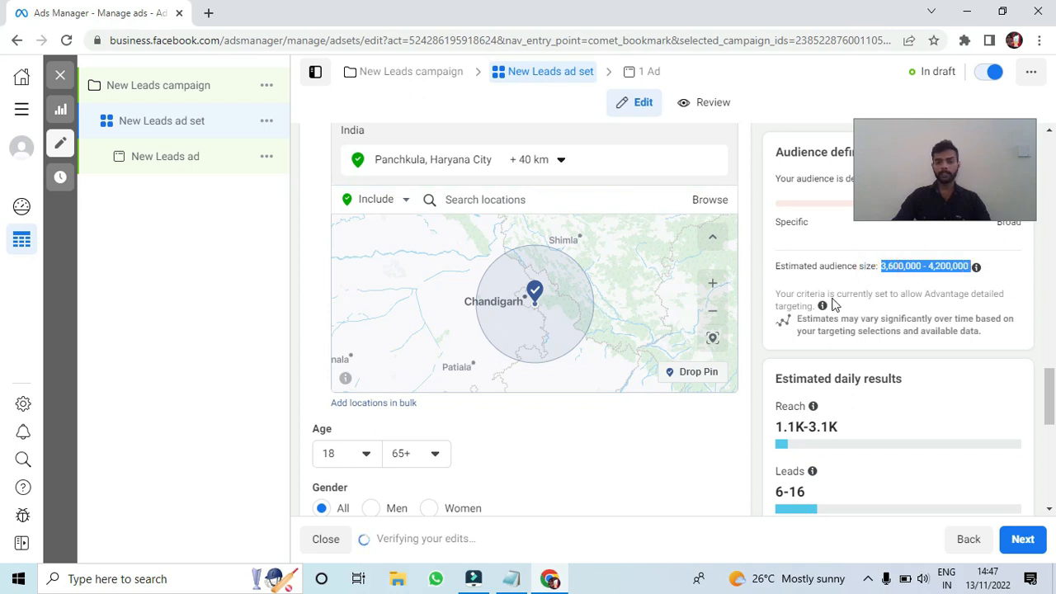
{"action": "left_click", "coordinate": [907, 281]}
{"action": "left_click_drag", "start_coordinate": [887, 278], "coordinate": [959, 279]}
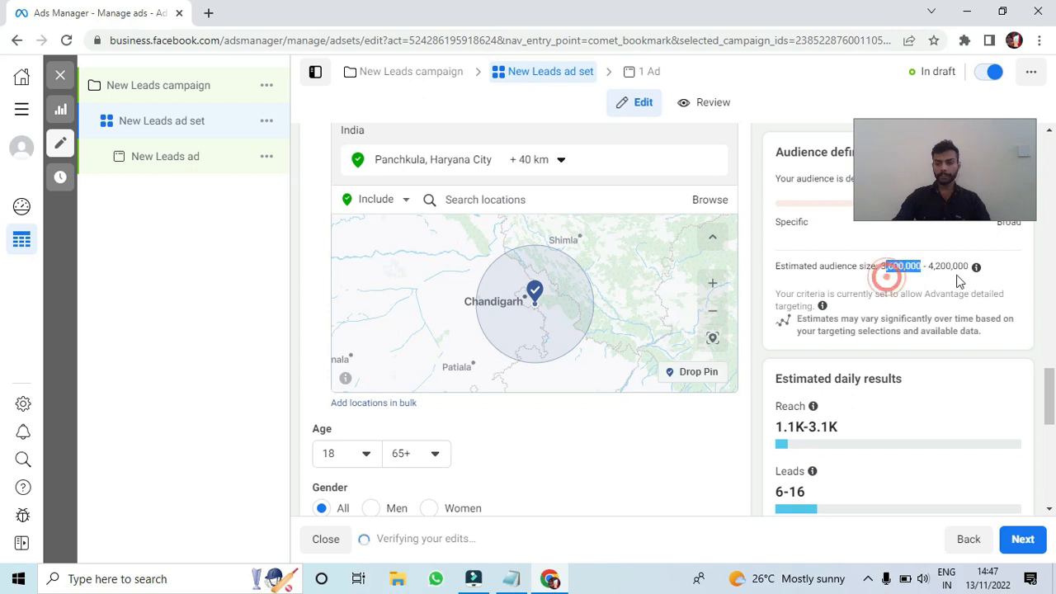
- Set the audience's age range to a minimum of 30 and a maximum of 45
{"action": "scroll", "coordinate": [506, 302], "scroll_direction": "down", "scroll_amount": 2}
{"action": "scroll", "coordinate": [503, 363], "scroll_direction": "down", "scroll_amount": 2}
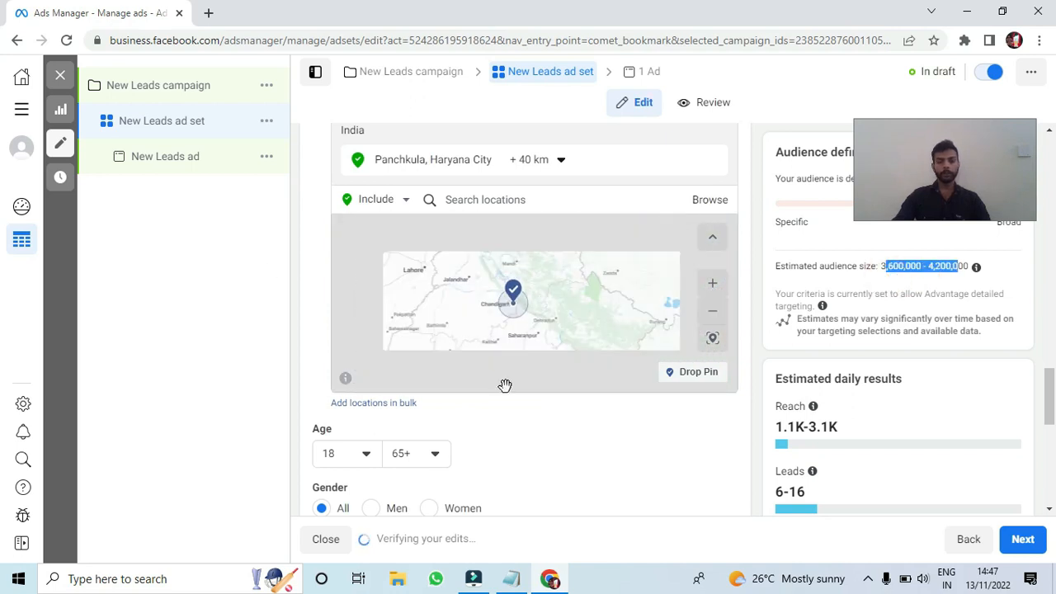
{"action": "scroll", "coordinate": [523, 418], "scroll_direction": "down", "scroll_amount": 2}
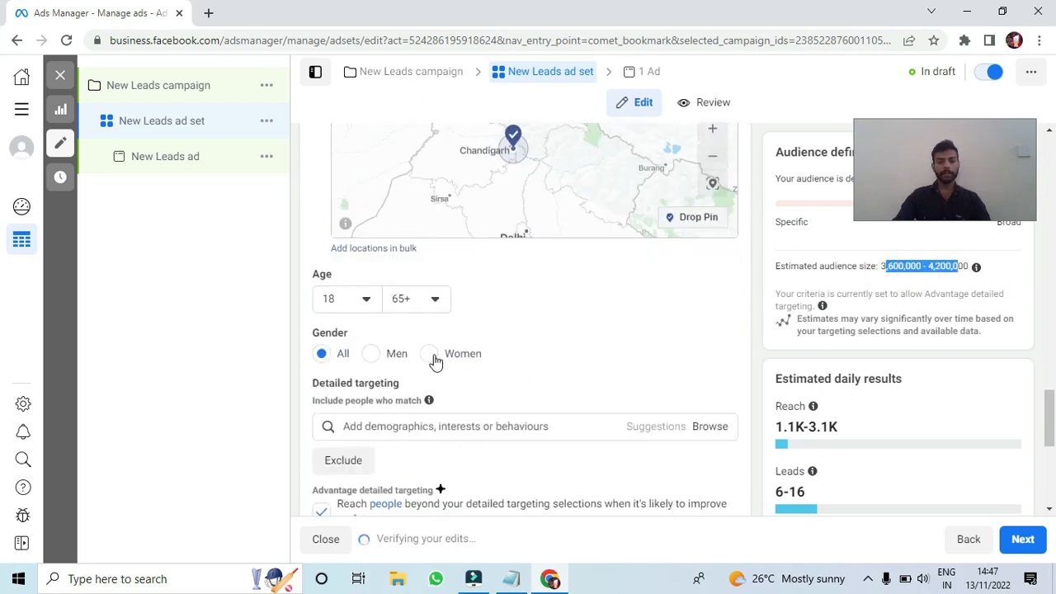
{"action": "left_click", "coordinate": [361, 299]}
{"action": "scroll", "coordinate": [347, 403], "scroll_direction": "down", "scroll_amount": 2}
{"action": "scroll", "coordinate": [347, 402], "scroll_direction": "down", "scroll_amount": 2}
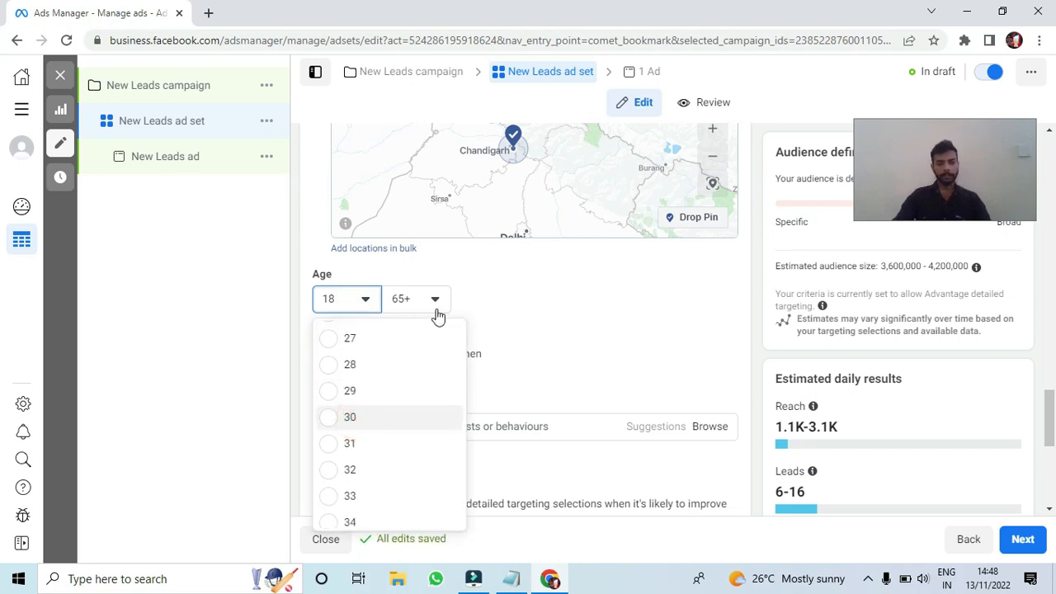
{"action": "left_click", "coordinate": [355, 417]}
{"action": "left_click", "coordinate": [412, 305]}
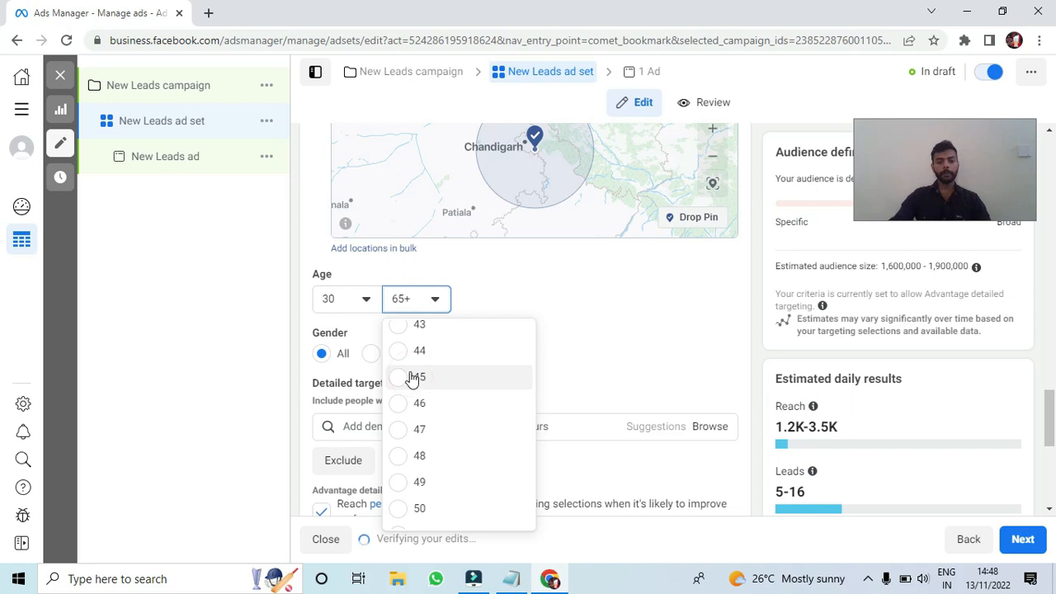
{"action": "left_click", "coordinate": [412, 378]}
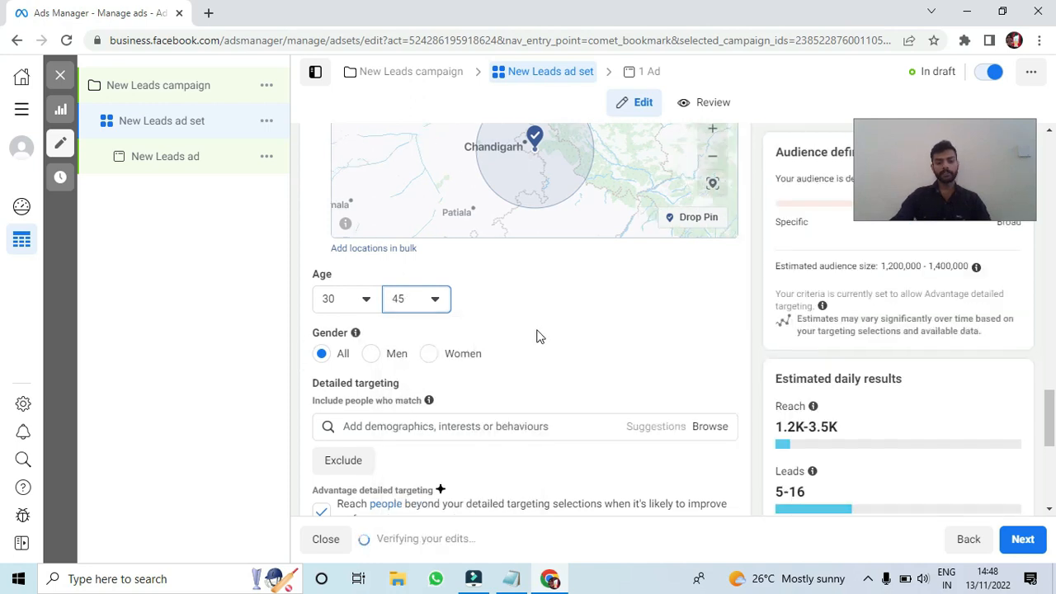
{"action": "scroll", "coordinate": [538, 335], "scroll_direction": "down", "scroll_amount": 1}
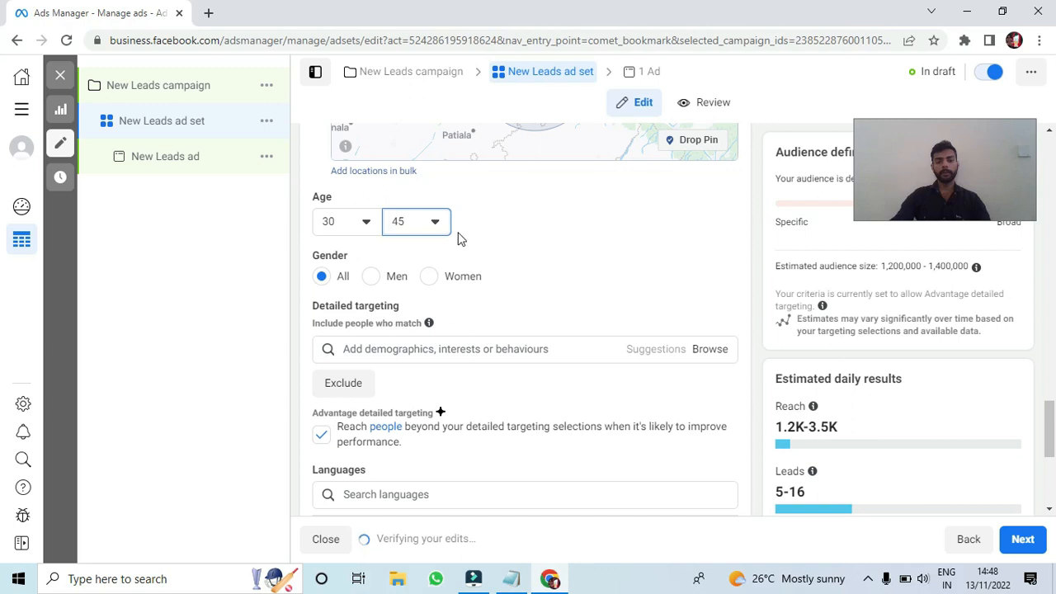
- Try the Women gender option for the audience, and settle on Men as the targeted gender
{"action": "left_click", "coordinate": [427, 278]}
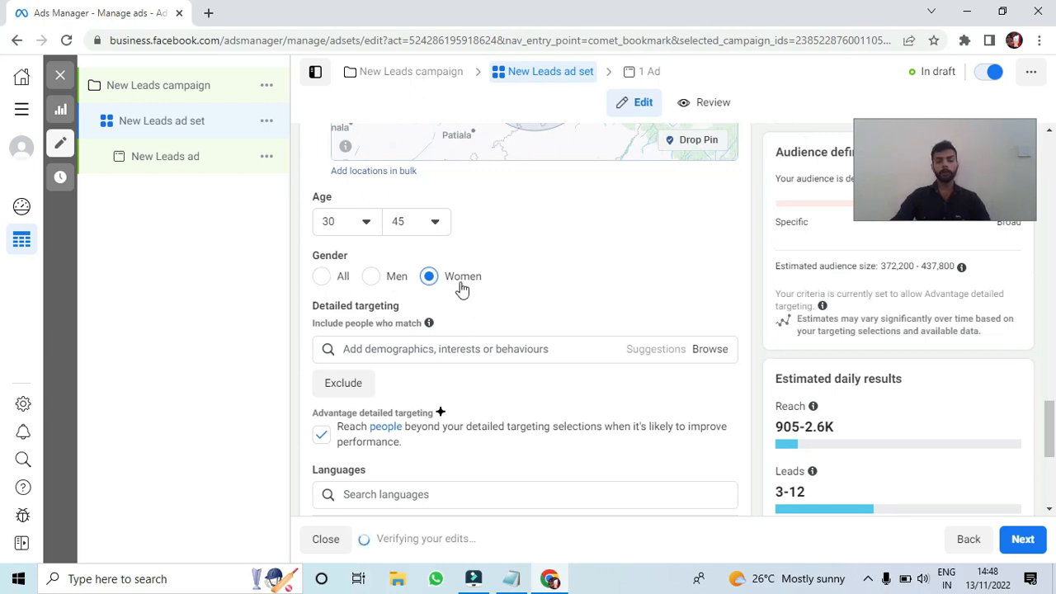
{"action": "left_click", "coordinate": [322, 277]}
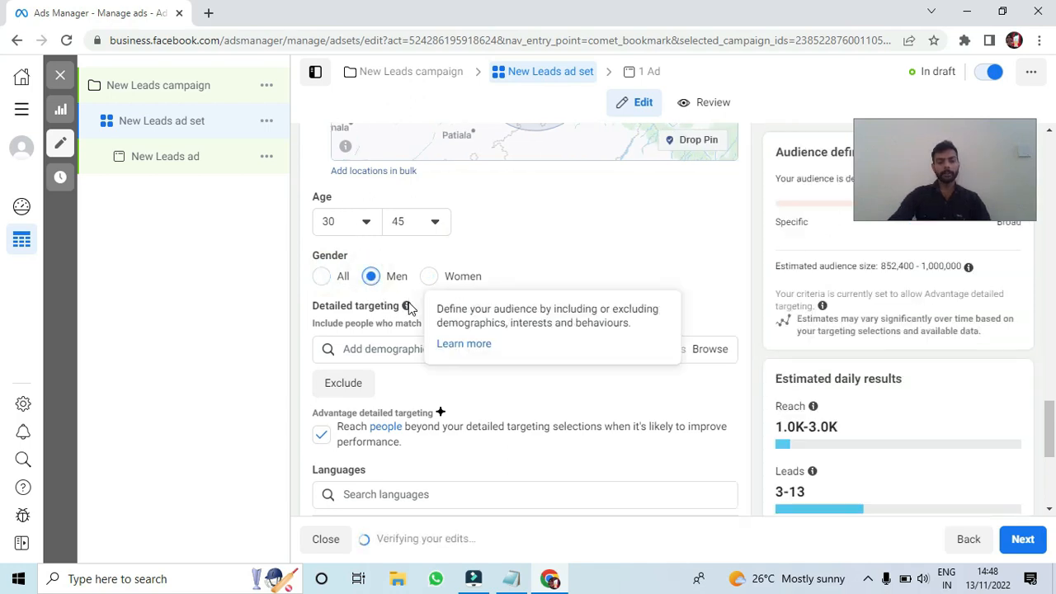
{"action": "scroll", "coordinate": [409, 304], "scroll_direction": "down", "scroll_amount": 1}
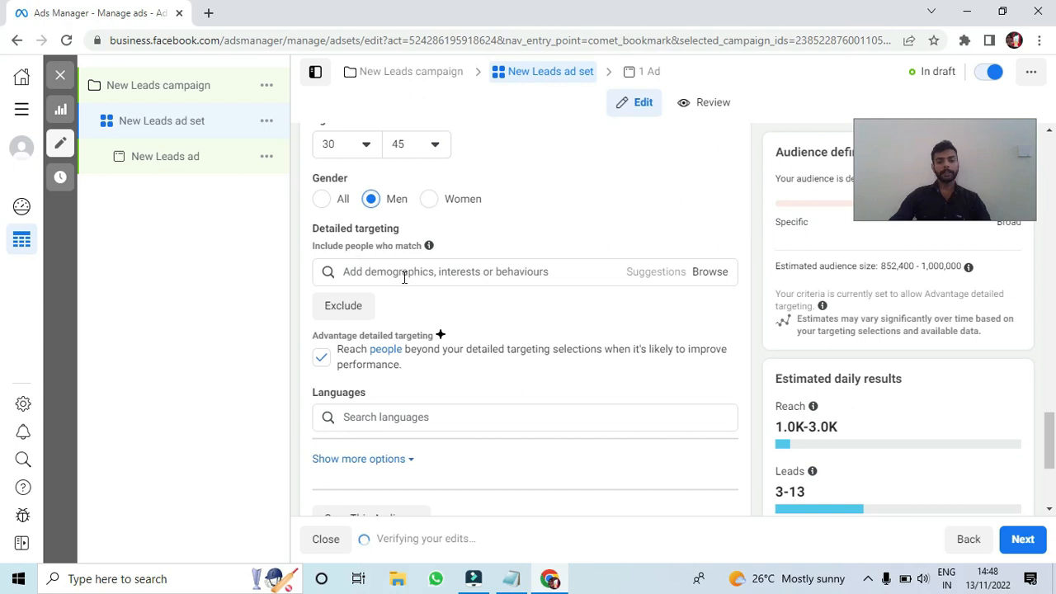
{"action": "scroll", "coordinate": [484, 271], "scroll_direction": "up", "scroll_amount": 6}
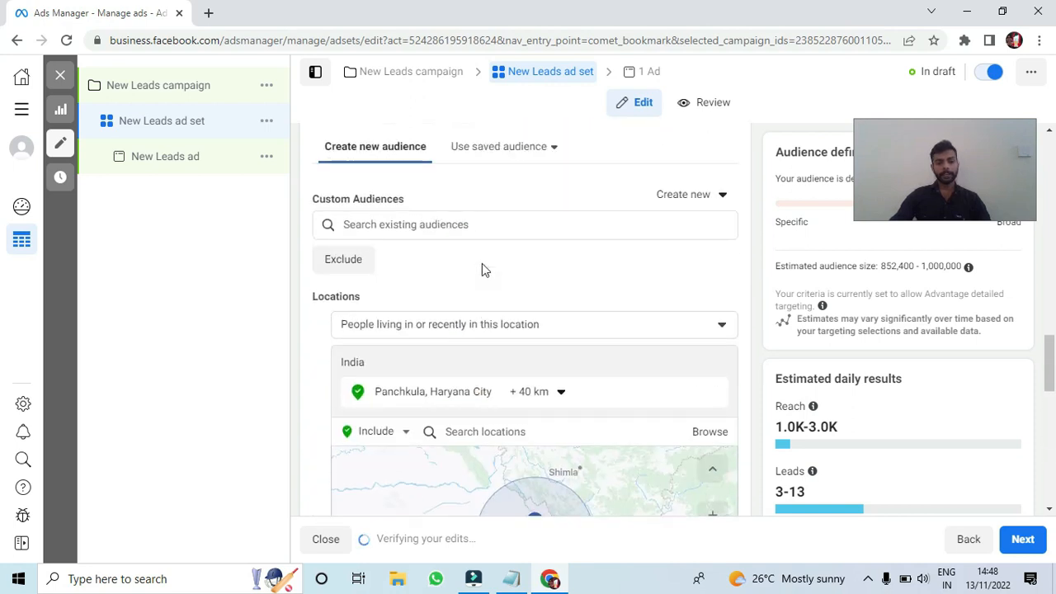
{"action": "scroll", "coordinate": [483, 270], "scroll_direction": "down", "scroll_amount": 6}
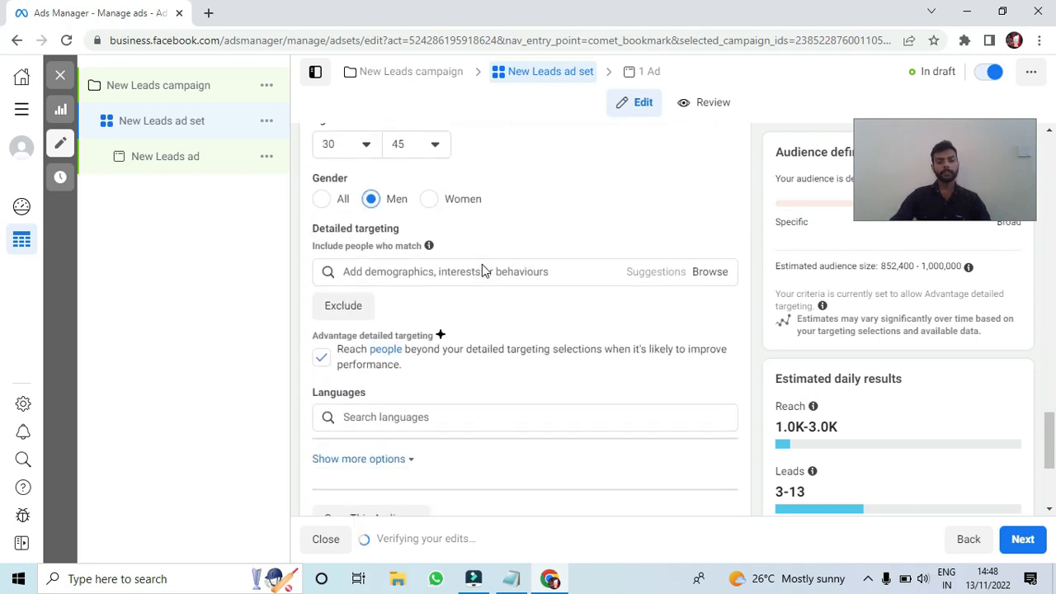
- Search detailed targeting for "PROPERTY" and include the Property (industry) interest
{"action": "left_click", "coordinate": [479, 271]}
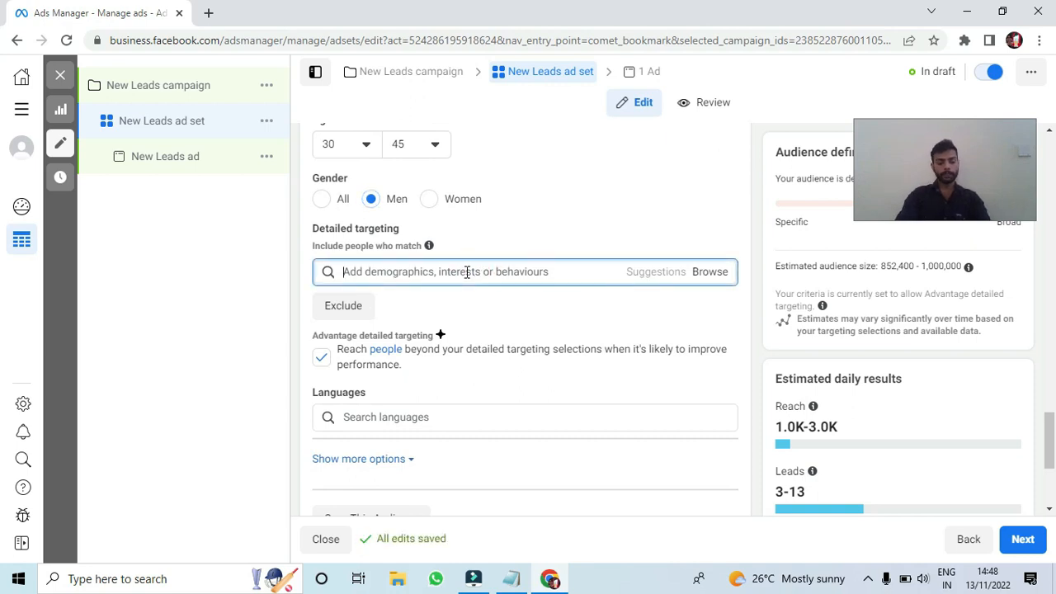
{"action": "type", "text": "PROPERTY"}
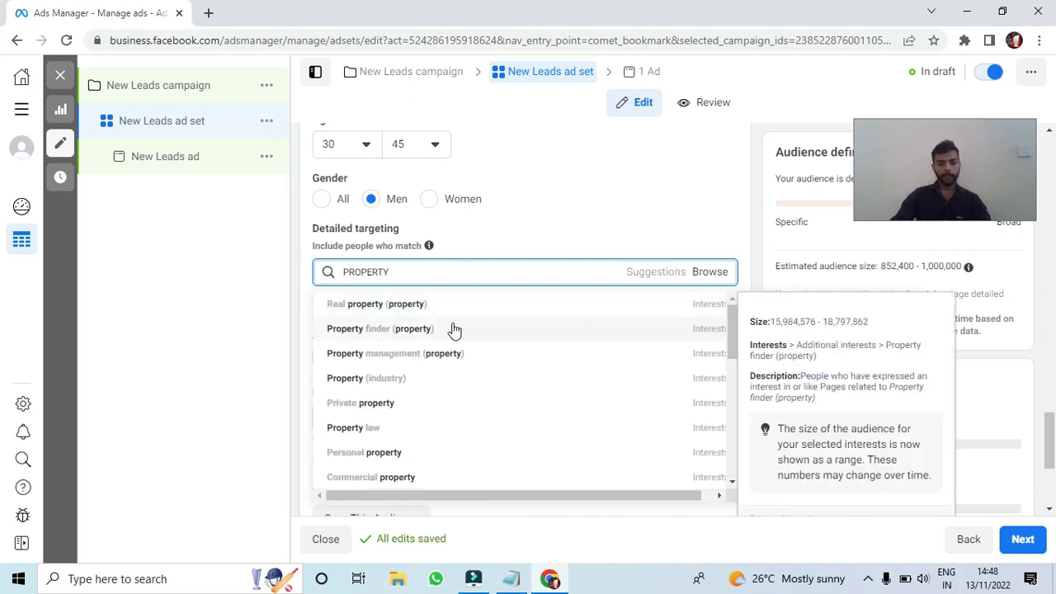
{"action": "left_click", "coordinate": [394, 305]}
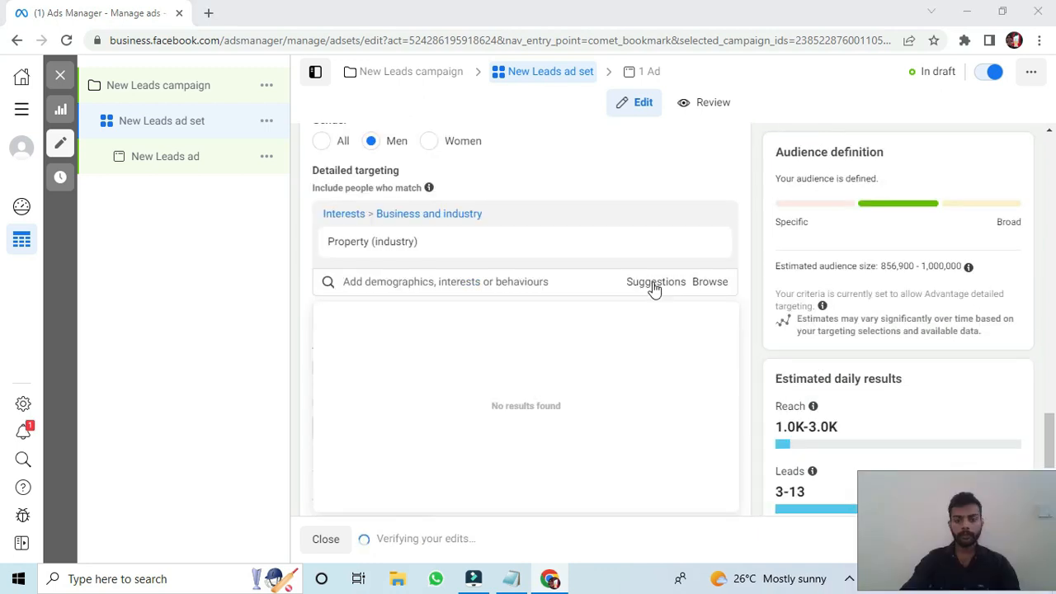
- Include the suggested interest House (property) in detailed targeting and add an empty "and must also match" condition
{"action": "left_click", "coordinate": [655, 289]}
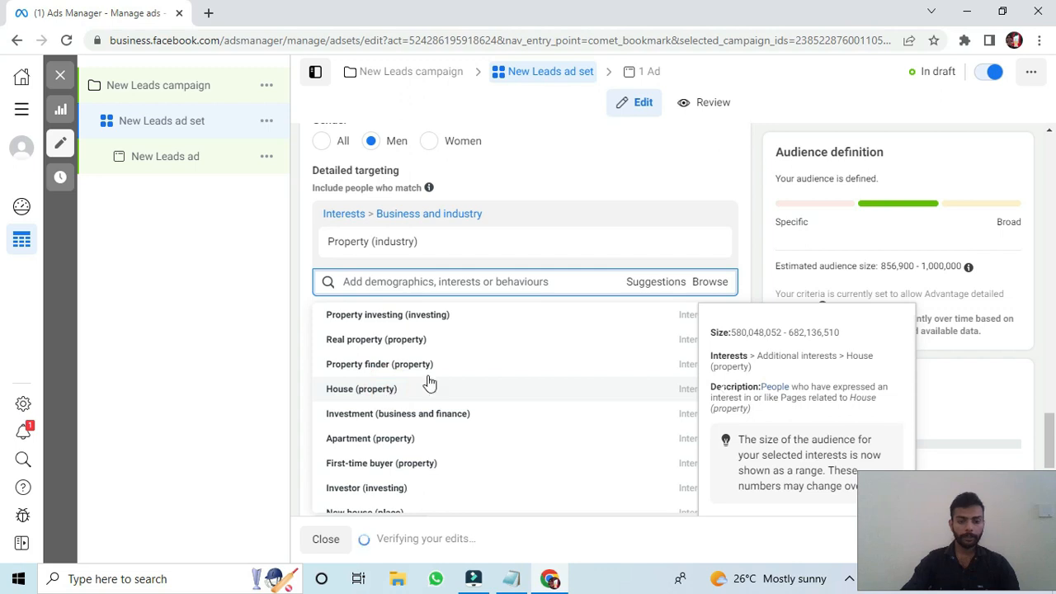
{"action": "left_click", "coordinate": [427, 384]}
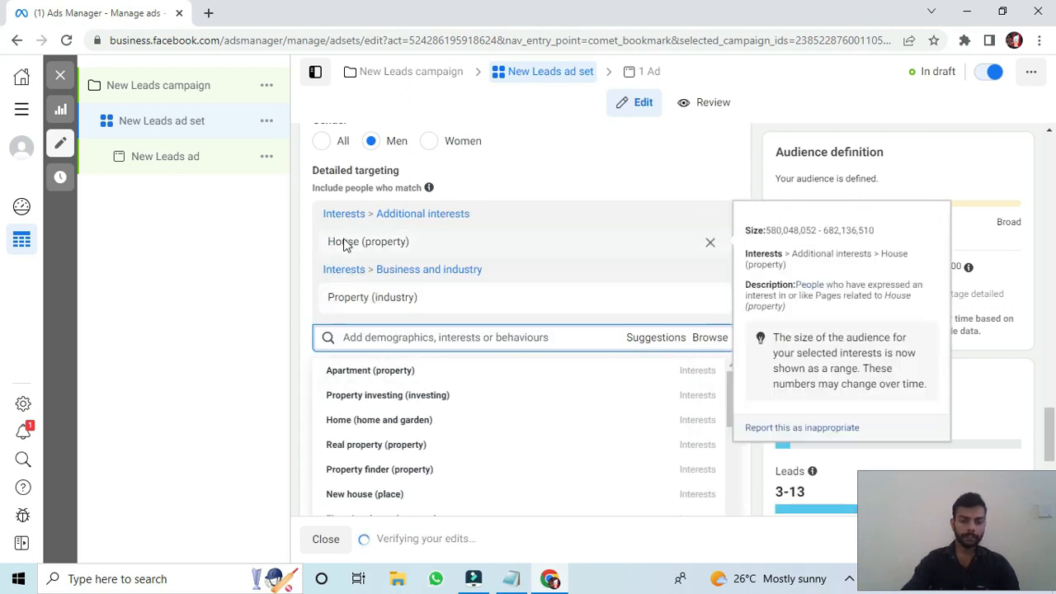
{"action": "left_click", "coordinate": [135, 304]}
{"action": "left_click", "coordinate": [424, 373]}
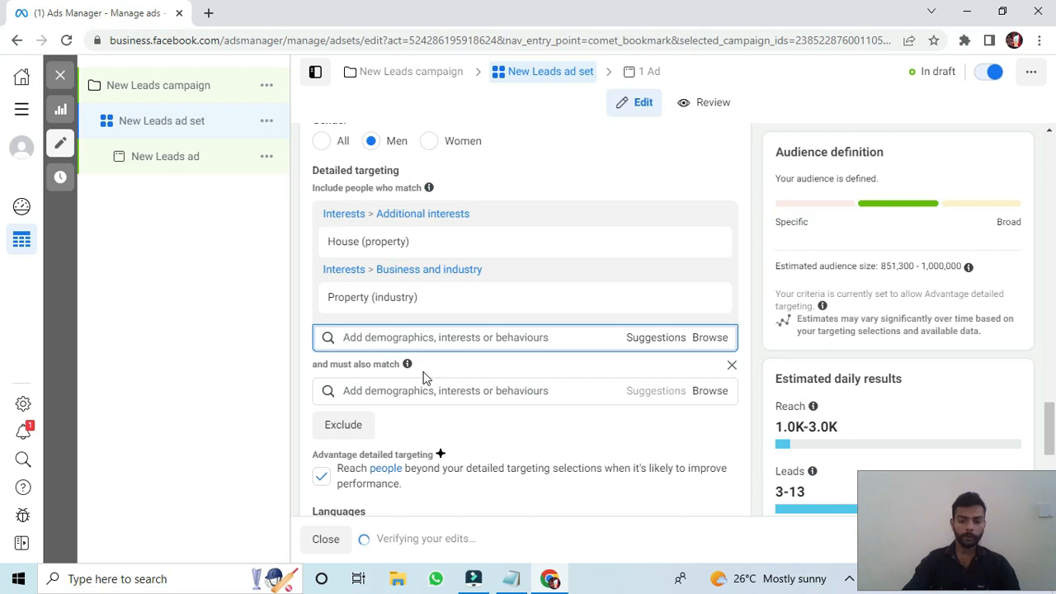
{"action": "scroll", "coordinate": [423, 378], "scroll_direction": "down", "scroll_amount": 1}
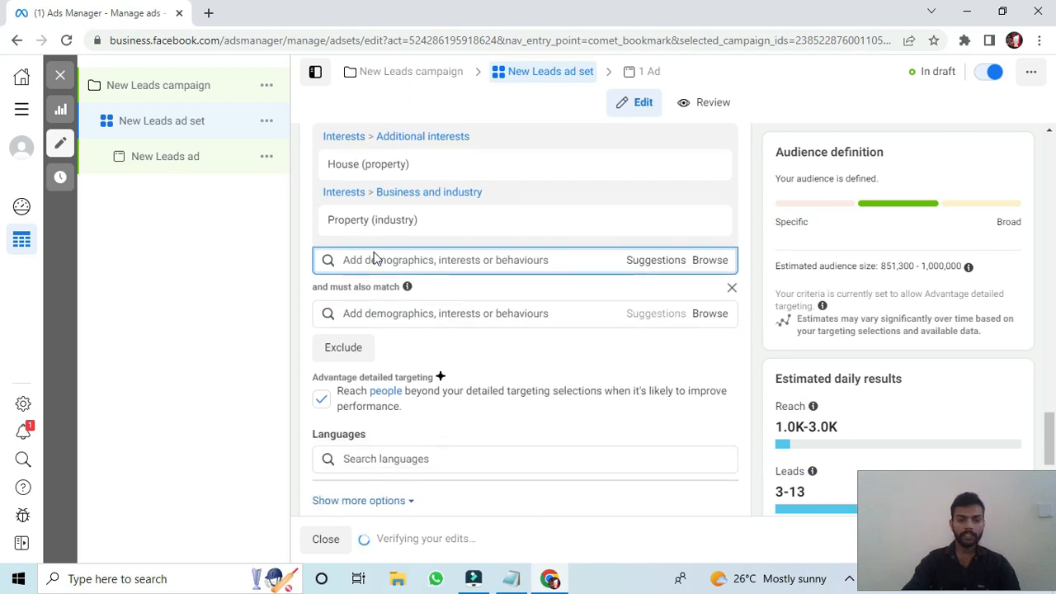
- Include the Travel behaviours Frequent international travellers and Frequent travellers in the first detailed targeting group
{"action": "left_click", "coordinate": [710, 262]}
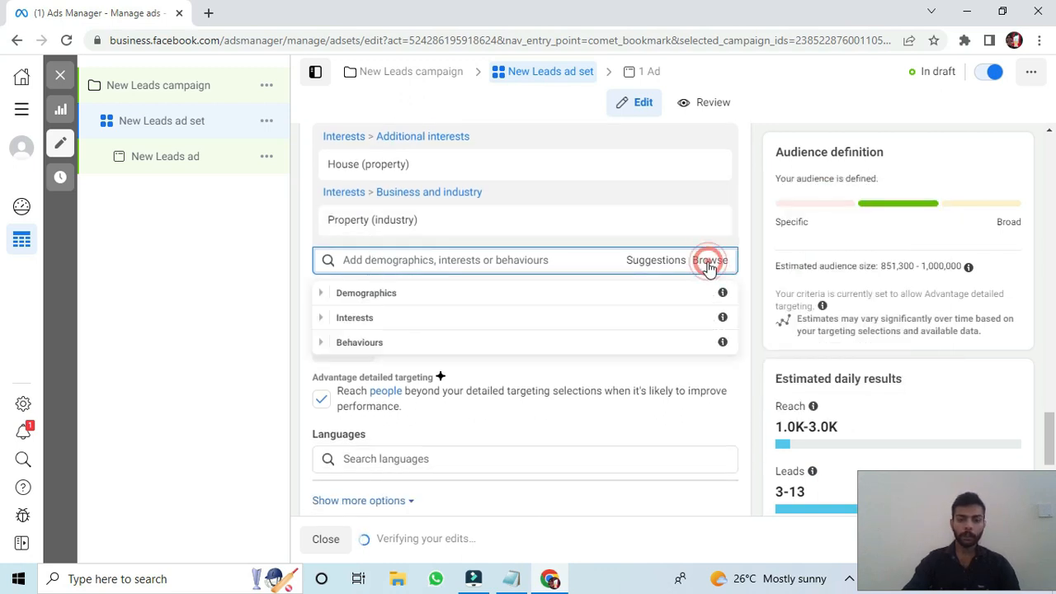
{"action": "left_click", "coordinate": [360, 345]}
{"action": "scroll", "coordinate": [365, 349], "scroll_direction": "down", "scroll_amount": 1}
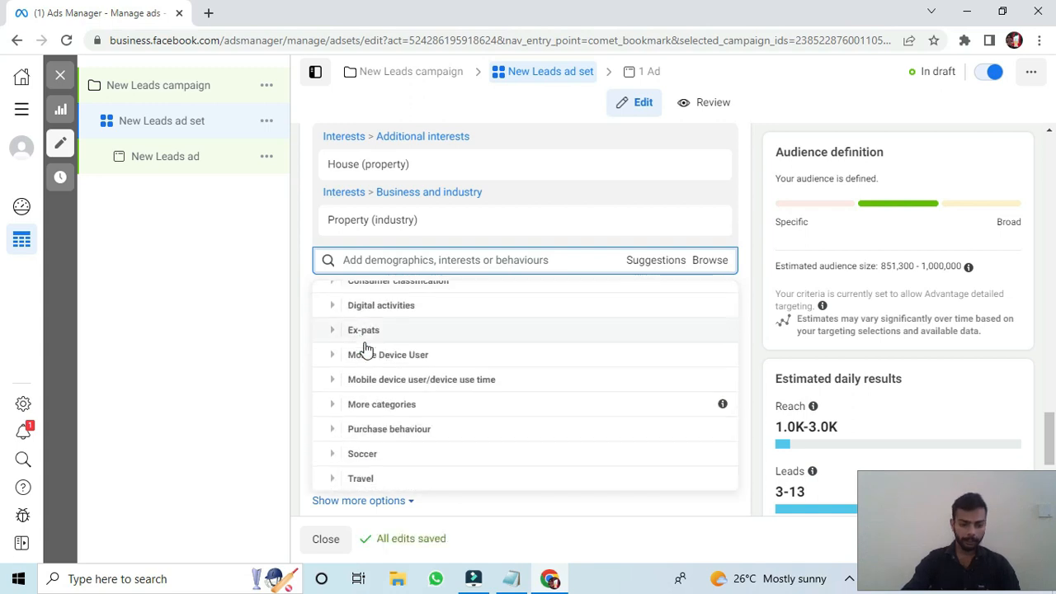
{"action": "left_click", "coordinate": [375, 479]}
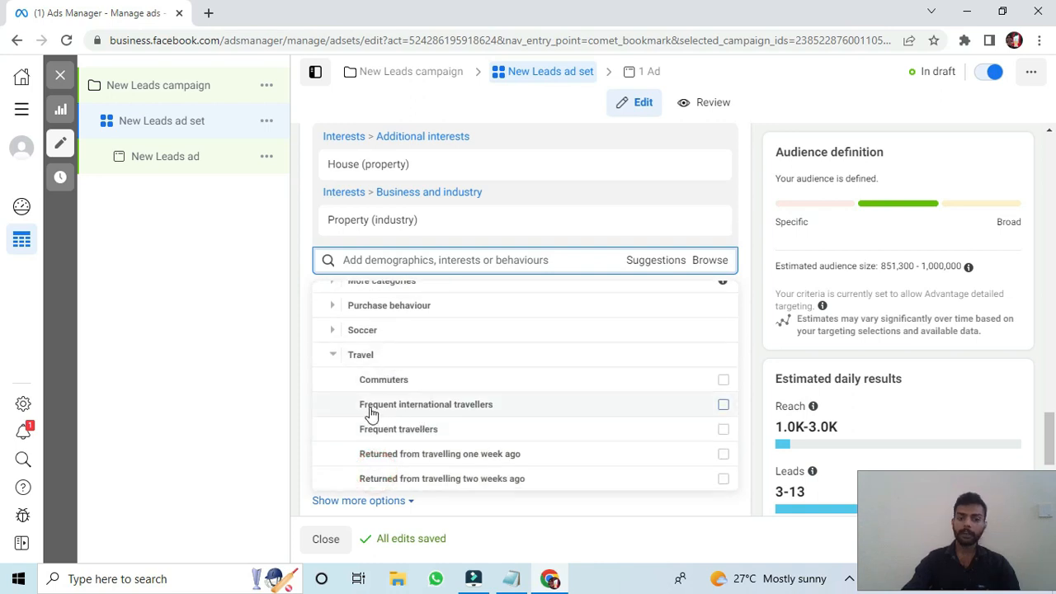
{"action": "left_click", "coordinate": [515, 406]}
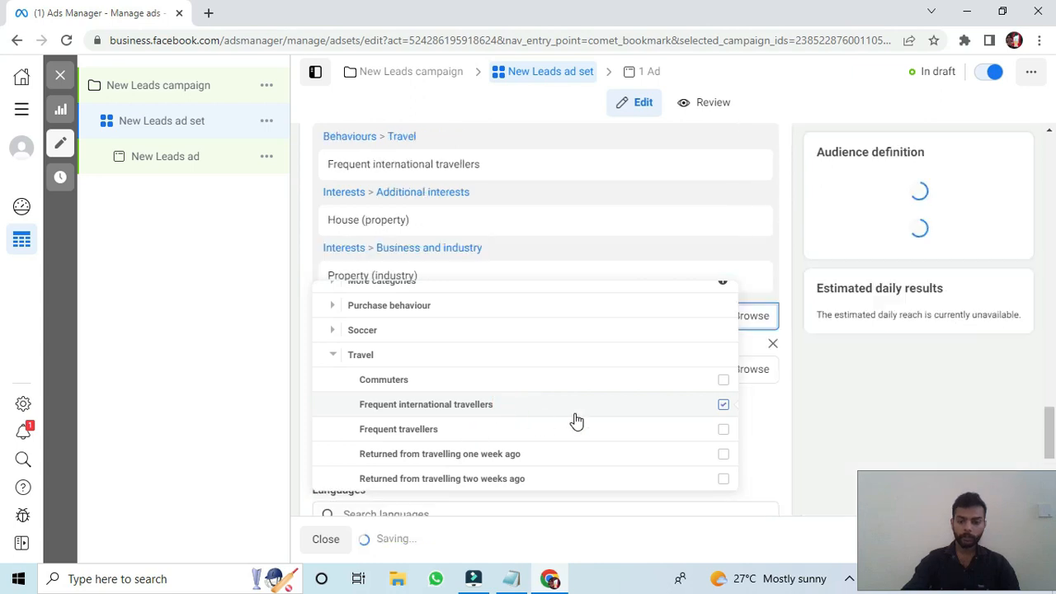
{"action": "left_click", "coordinate": [488, 435]}
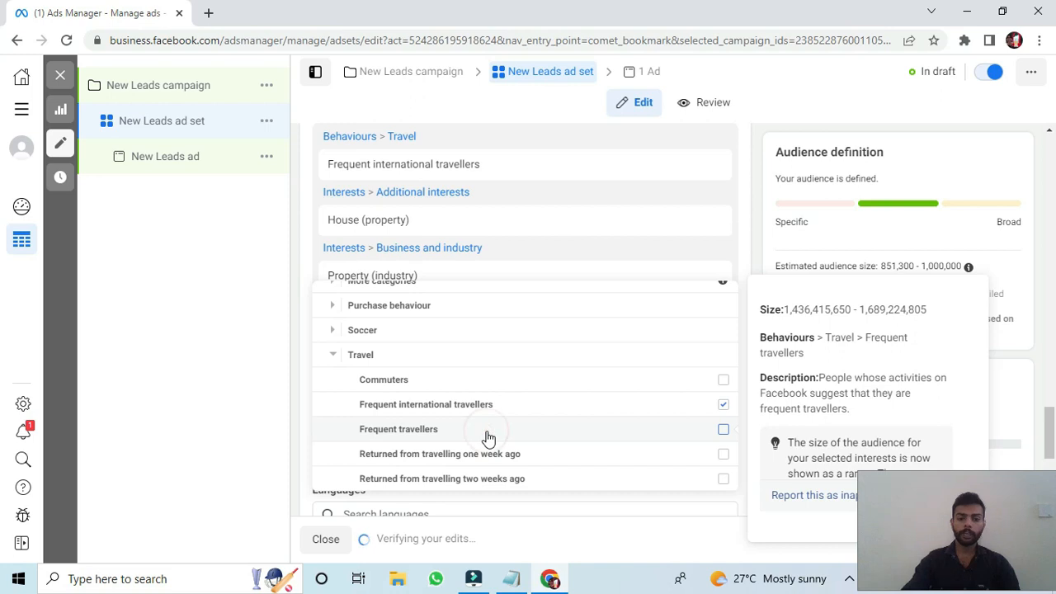
{"action": "left_click", "coordinate": [704, 439]}
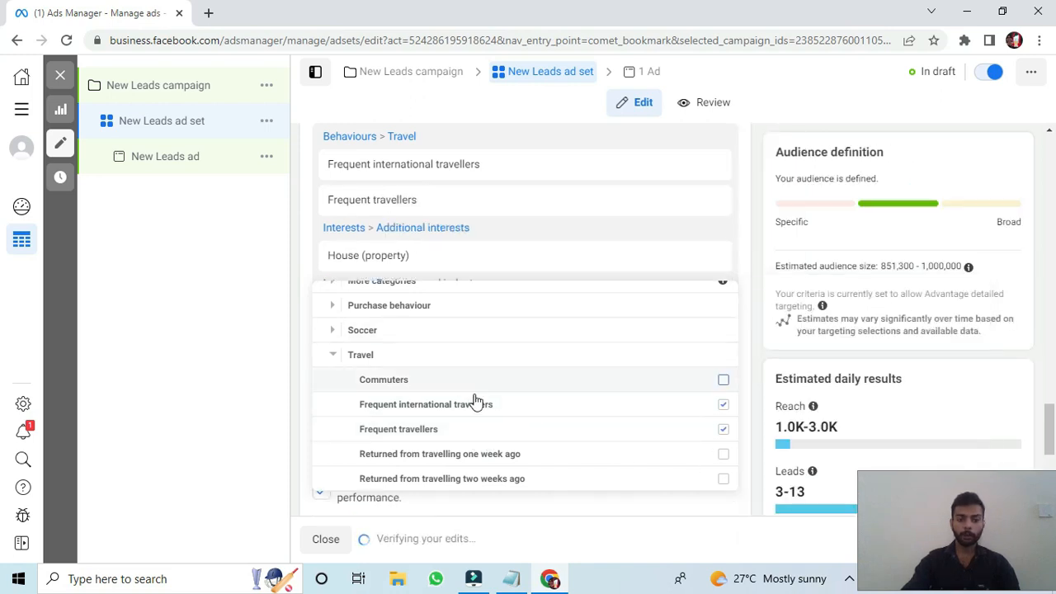
- Examine the other Behaviours, the Demographics including Life events, and the Interests categories available for detailed targeting
{"action": "mouse_move", "coordinate": [471, 389]}
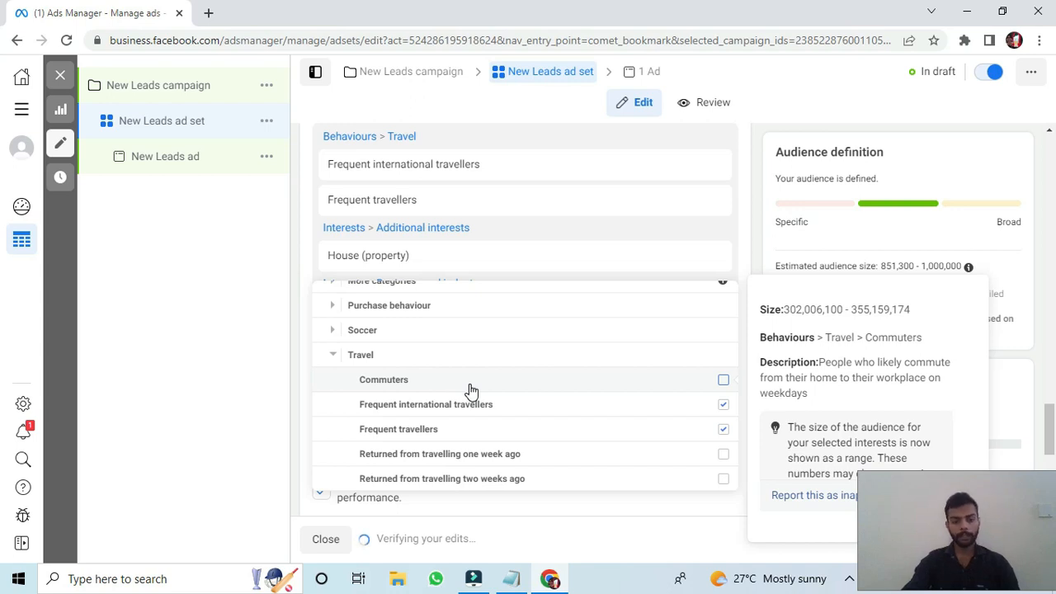
{"action": "scroll", "coordinate": [471, 390], "scroll_direction": "up", "scroll_amount": 5}
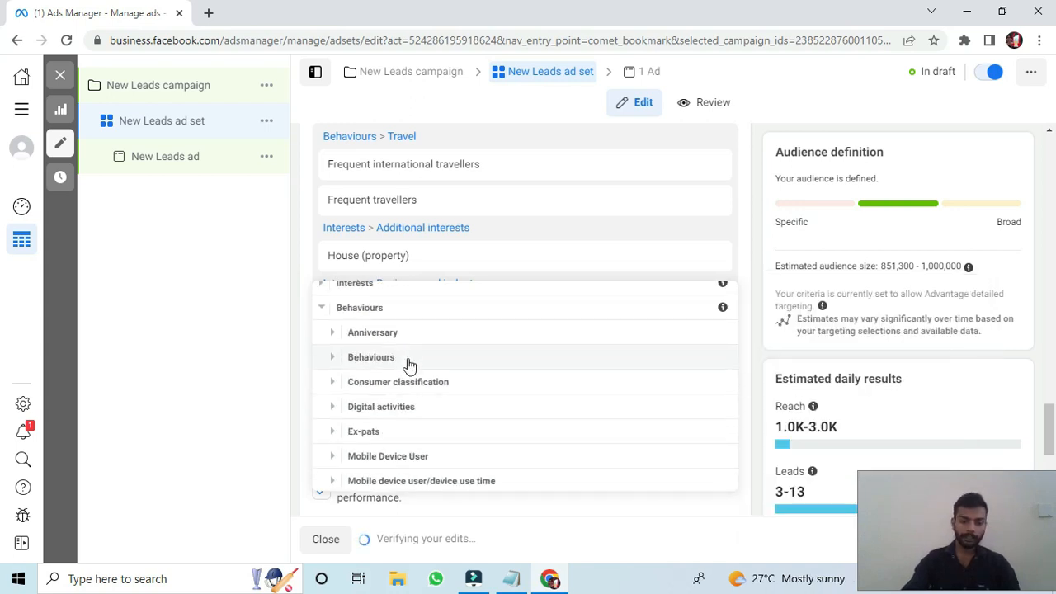
{"action": "scroll", "coordinate": [410, 366], "scroll_direction": "down", "scroll_amount": 3}
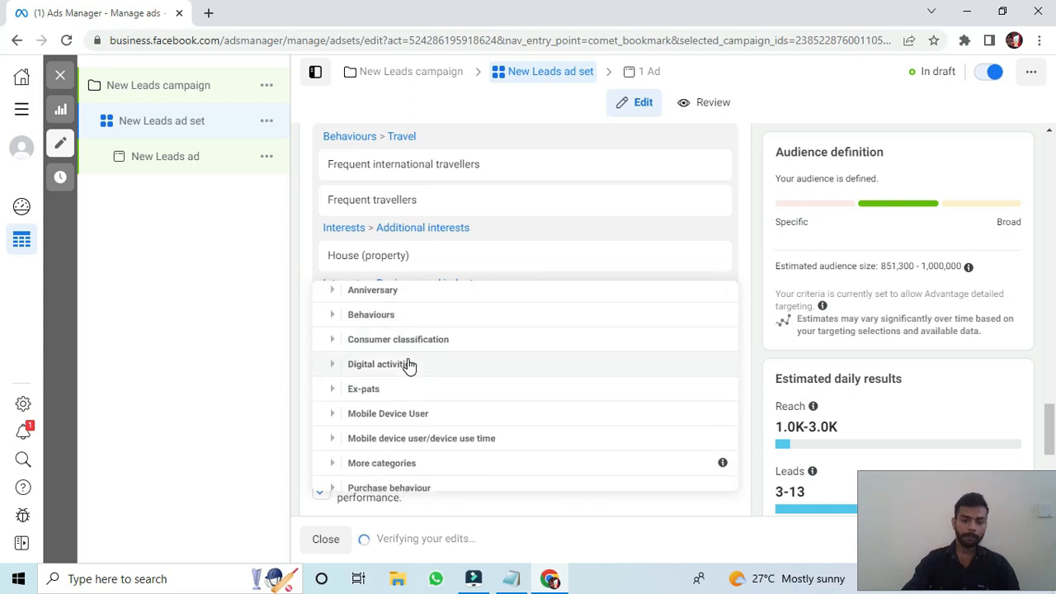
{"action": "scroll", "coordinate": [410, 365], "scroll_direction": "up", "scroll_amount": 1}
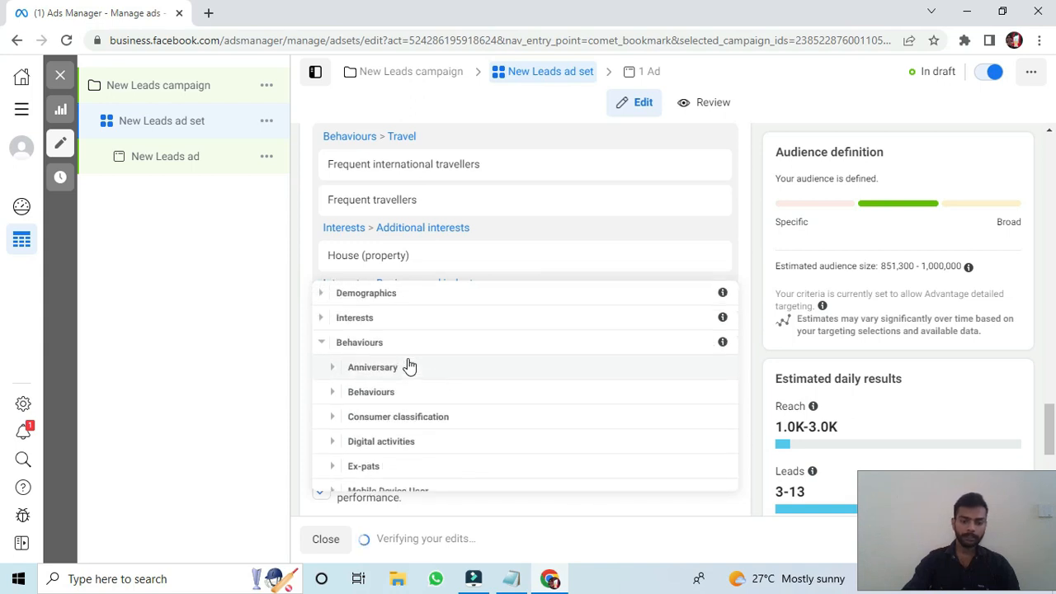
{"action": "left_click", "coordinate": [395, 297]}
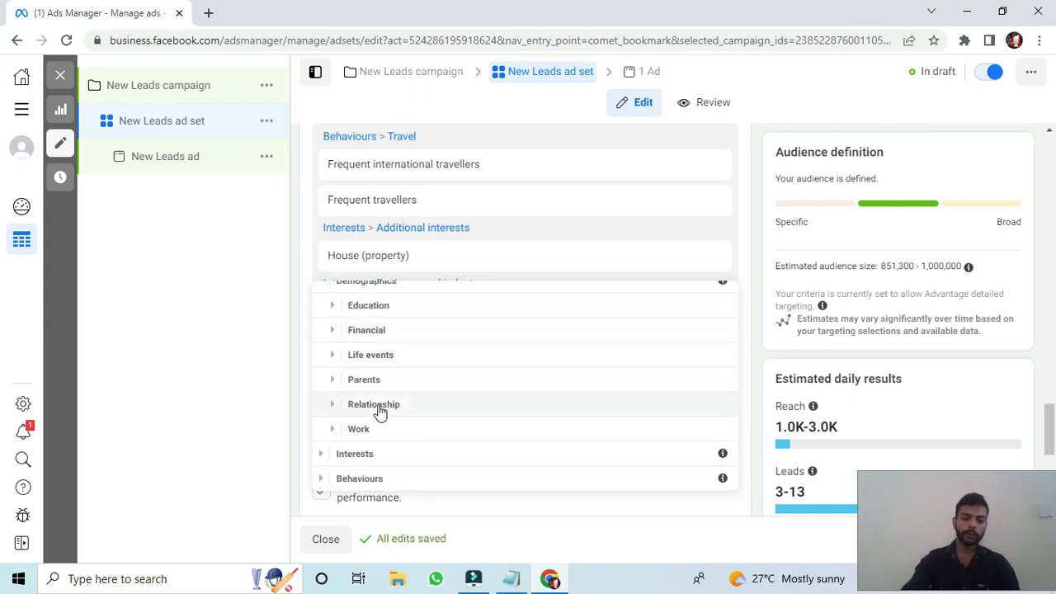
{"action": "left_click", "coordinate": [381, 356]}
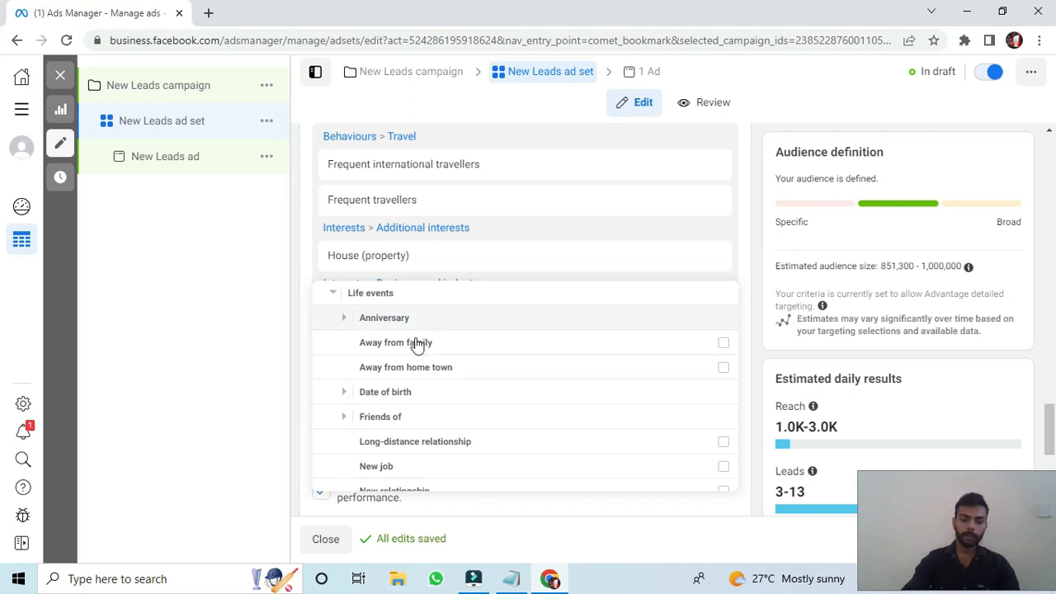
{"action": "scroll", "coordinate": [413, 383], "scroll_direction": "up", "scroll_amount": 1}
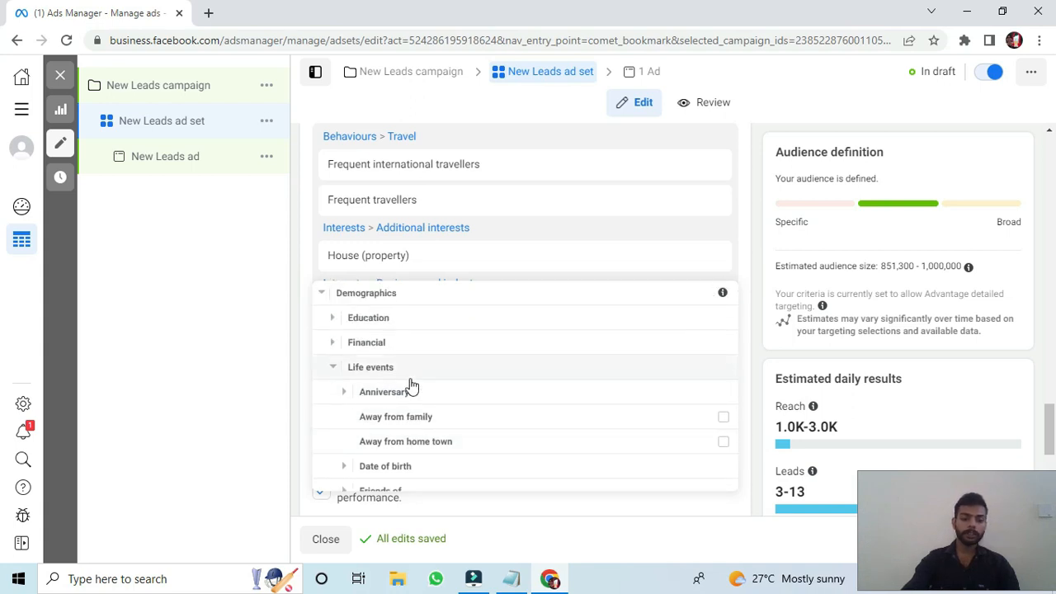
{"action": "scroll", "coordinate": [412, 387], "scroll_direction": "down", "scroll_amount": 2}
{"action": "scroll", "coordinate": [412, 386], "scroll_direction": "down", "scroll_amount": 3}
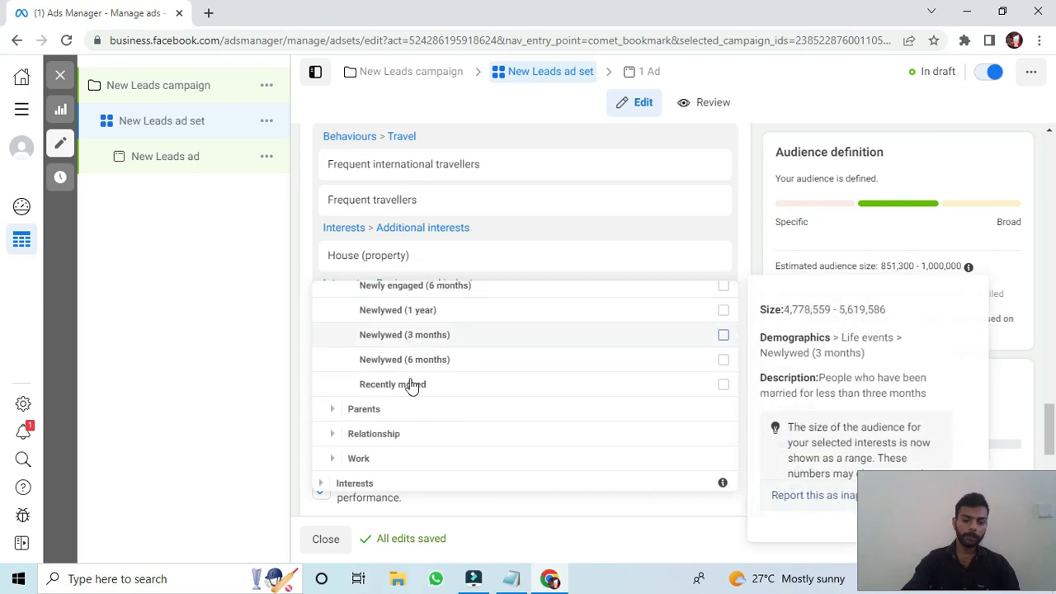
{"action": "scroll", "coordinate": [412, 387], "scroll_direction": "down", "scroll_amount": 1}
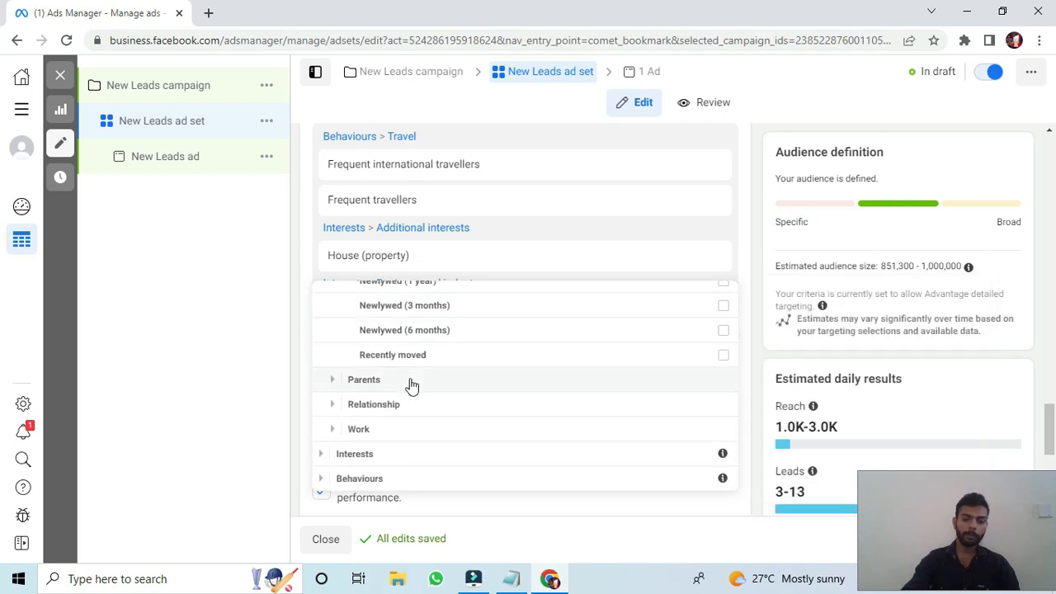
{"action": "left_click", "coordinate": [371, 455]}
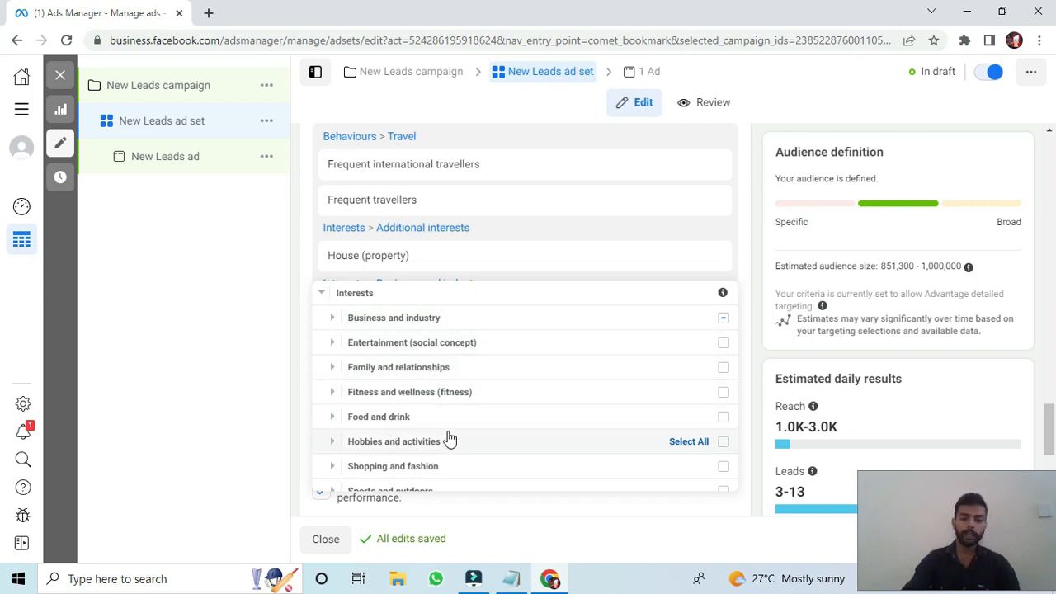
{"action": "scroll", "coordinate": [449, 438], "scroll_direction": "down", "scroll_amount": 2}
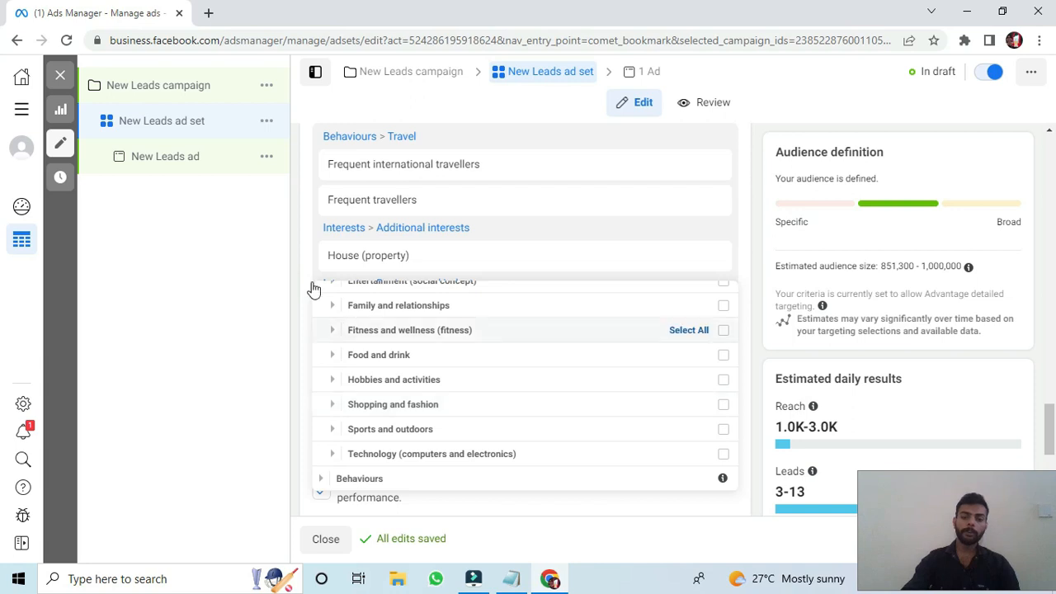
{"action": "left_click", "coordinate": [170, 304]}
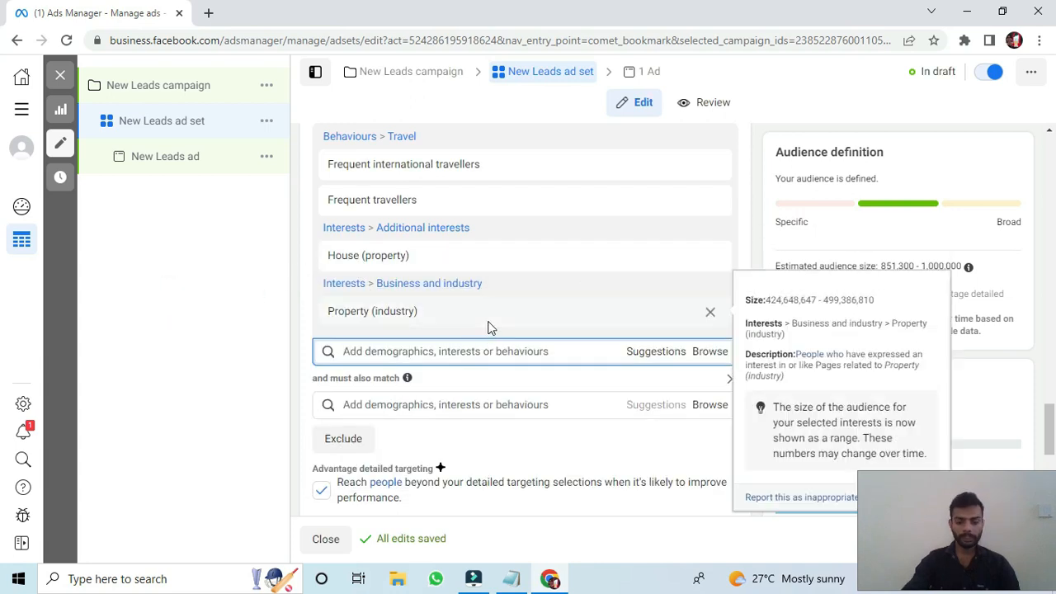
- Switch the ad set to manual placements and exclude the Audience Network platform
{"action": "scroll", "coordinate": [491, 326], "scroll_direction": "down", "scroll_amount": 5}
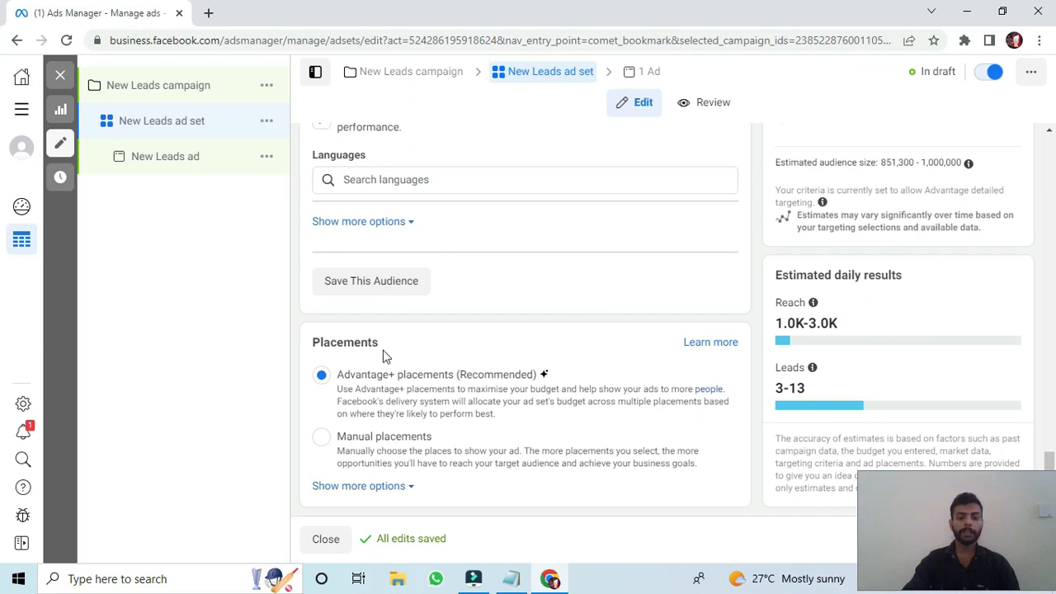
{"action": "left_click", "coordinate": [321, 439]}
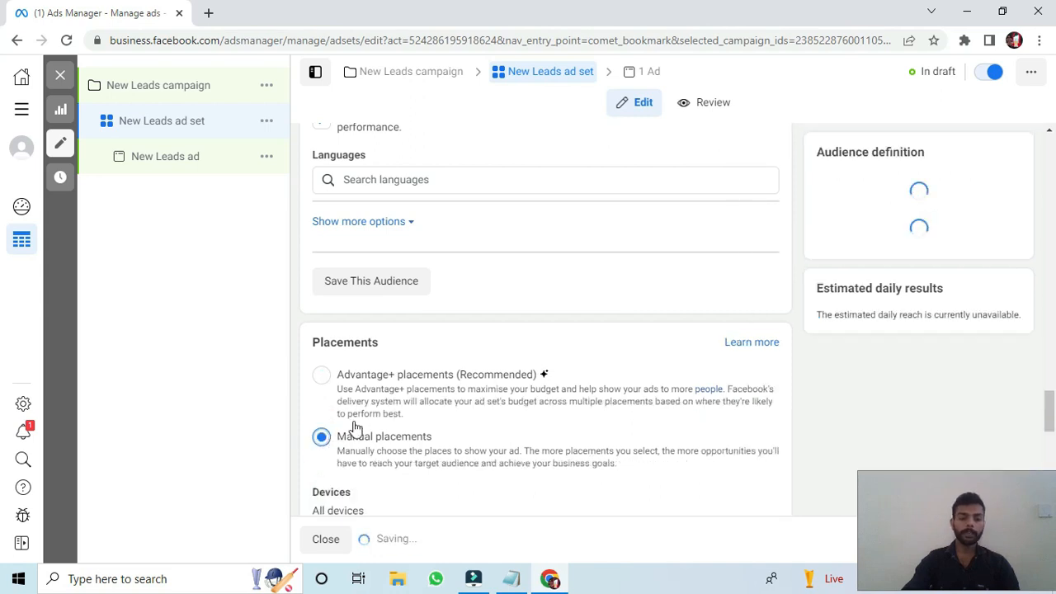
{"action": "scroll", "coordinate": [430, 363], "scroll_direction": "down", "scroll_amount": 3}
{"action": "scroll", "coordinate": [427, 257], "scroll_direction": "down", "scroll_amount": 3}
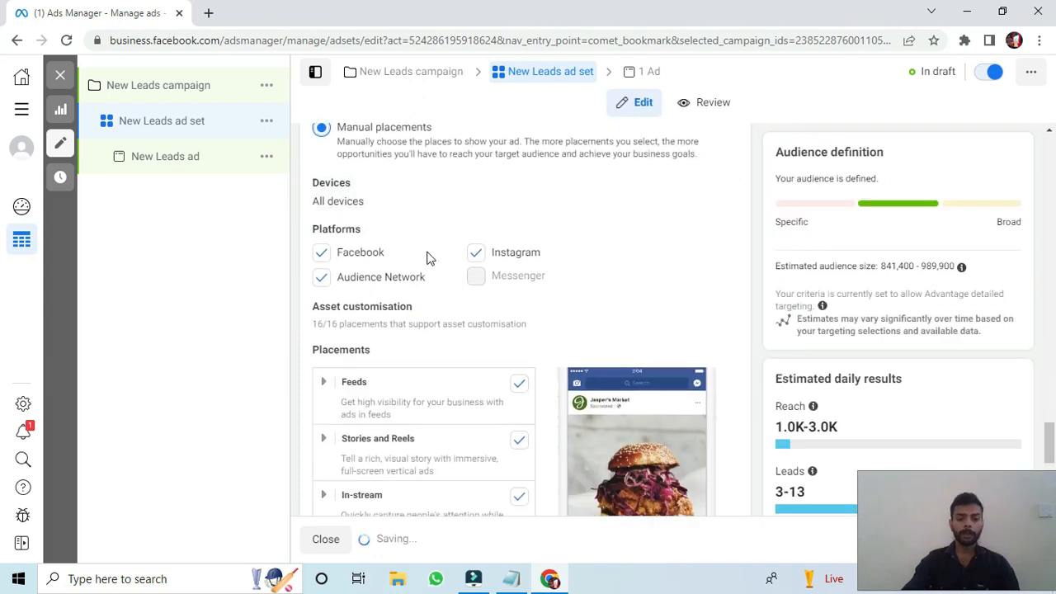
{"action": "scroll", "coordinate": [372, 167], "scroll_direction": "up", "scroll_amount": 1}
{"action": "scroll", "coordinate": [377, 173], "scroll_direction": "up", "scroll_amount": 1}
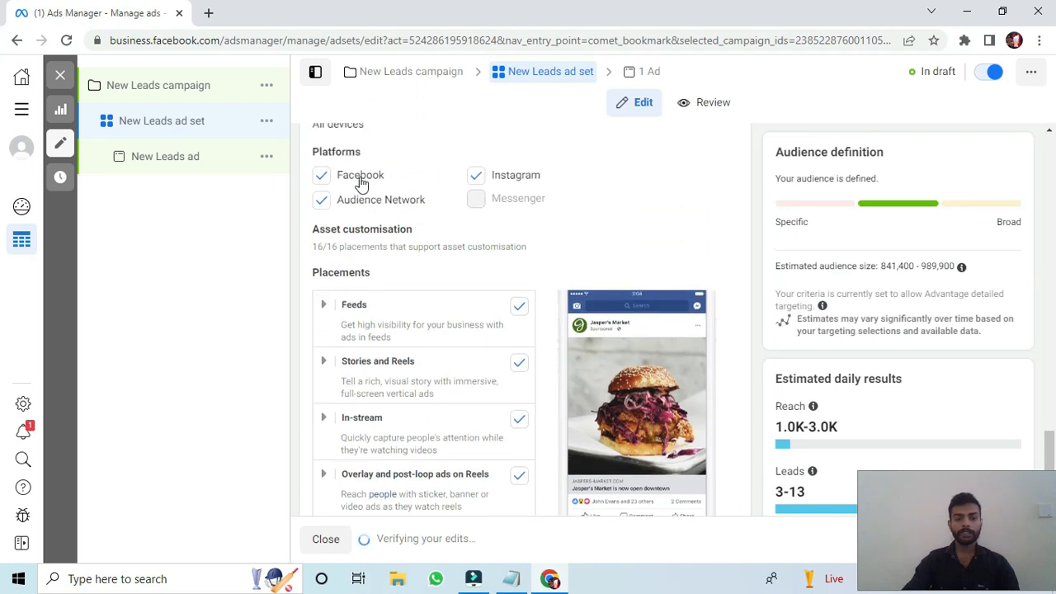
{"action": "left_click", "coordinate": [321, 201]}
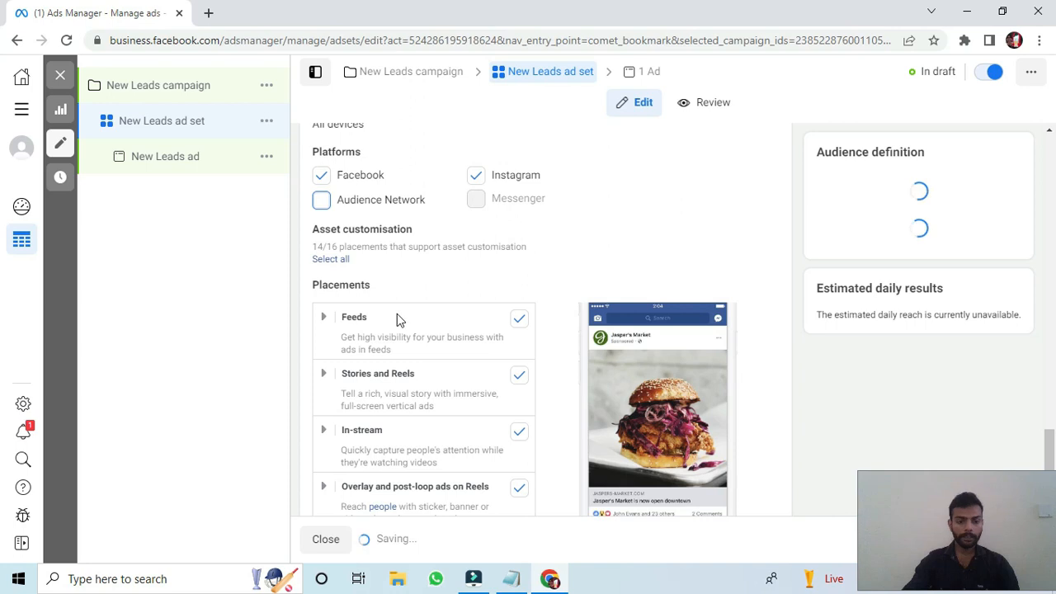
- Exclude the Search and In-article placements from the ad set and continue to the ad level
{"action": "scroll", "coordinate": [474, 276], "scroll_direction": "down", "scroll_amount": 4}
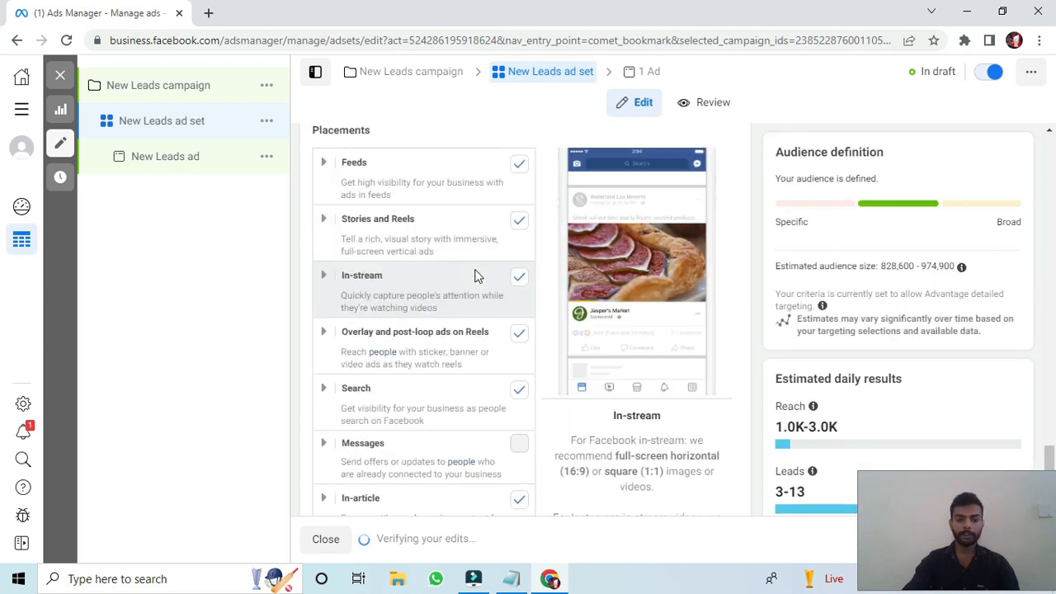
{"action": "scroll", "coordinate": [476, 276], "scroll_direction": "down", "scroll_amount": 2}
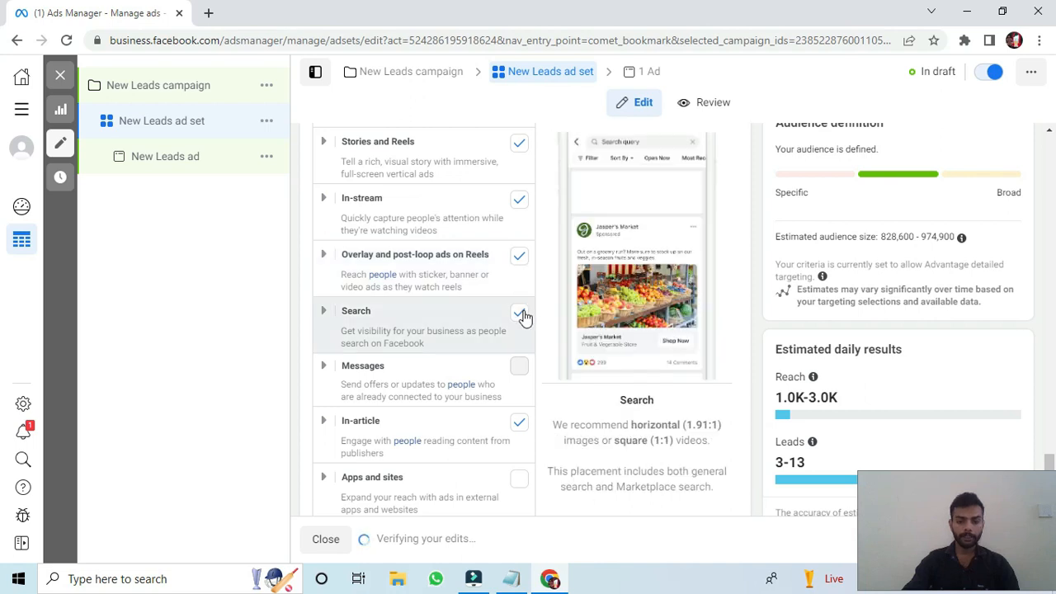
{"action": "scroll", "coordinate": [466, 266], "scroll_direction": "down", "scroll_amount": 2}
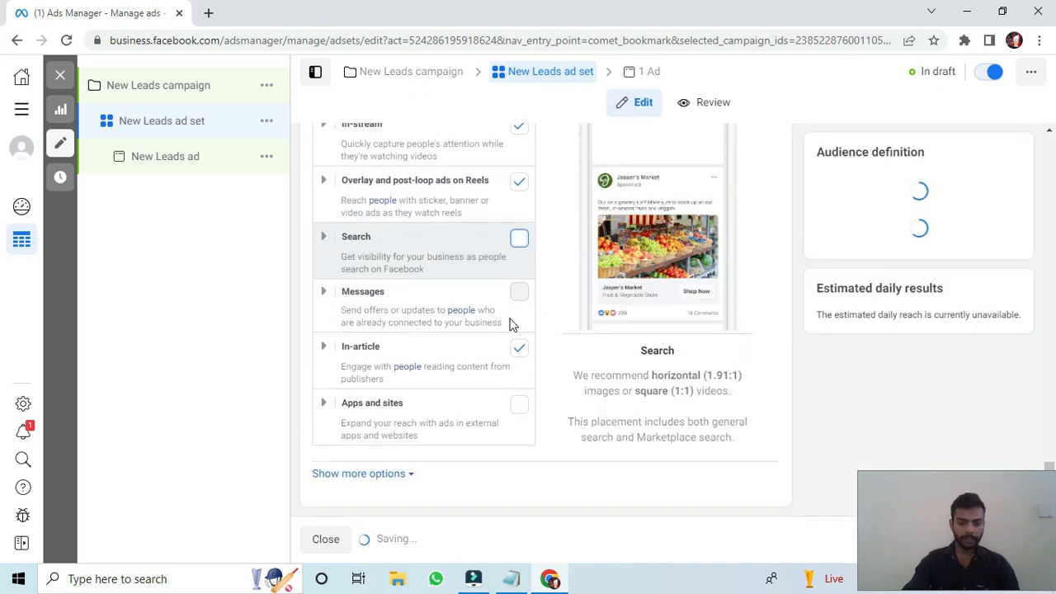
{"action": "left_click", "coordinate": [518, 347]}
{"action": "left_click", "coordinate": [518, 348]}
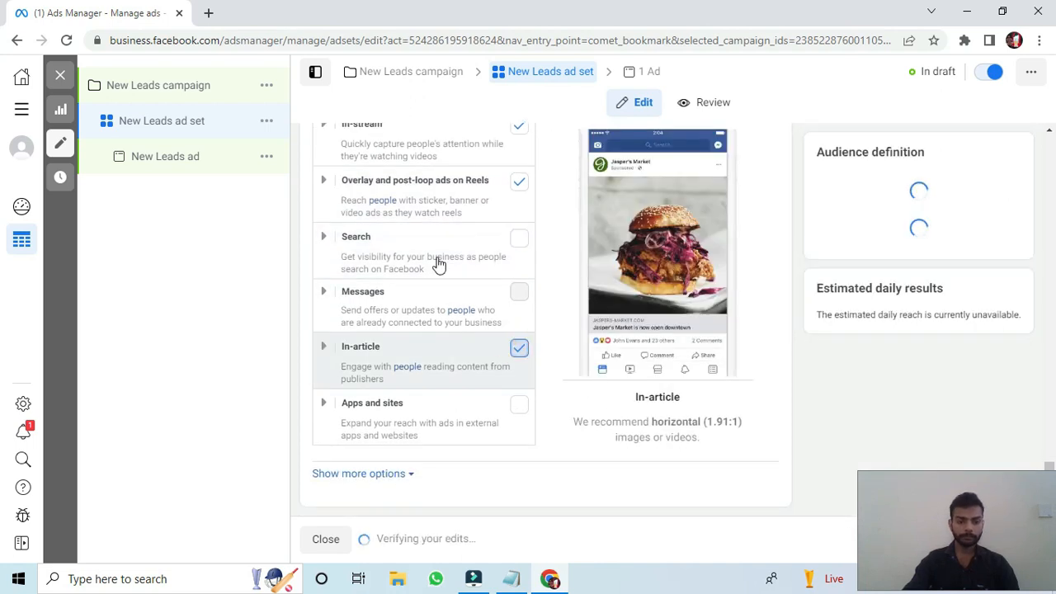
{"action": "scroll", "coordinate": [436, 264], "scroll_direction": "up", "scroll_amount": 3}
{"action": "scroll", "coordinate": [436, 263], "scroll_direction": "down", "scroll_amount": 3}
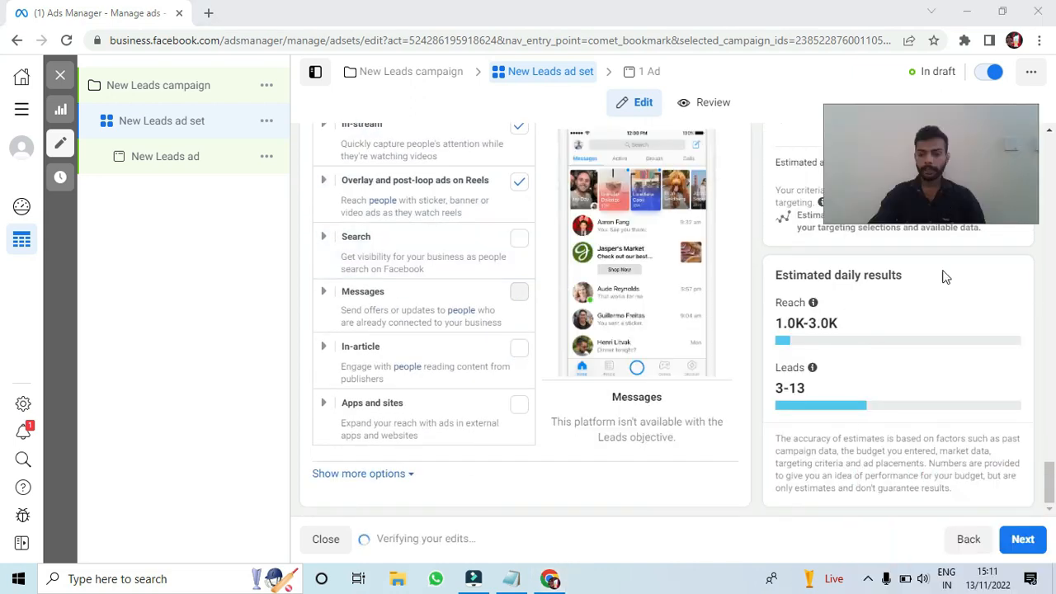
{"action": "left_click", "coordinate": [1024, 541]}
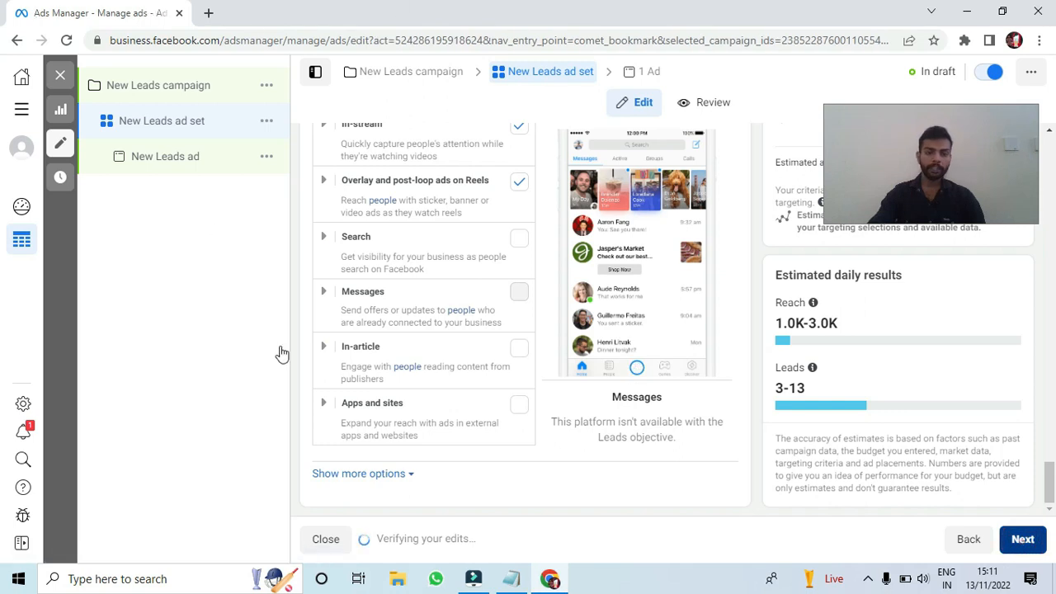
- Examine the ad's Facebook Page identity, Instagram account connection, format choices and multi-advertiser option
{"action": "left_click_drag", "start_coordinate": [899, 165], "coordinate": [906, 110]}
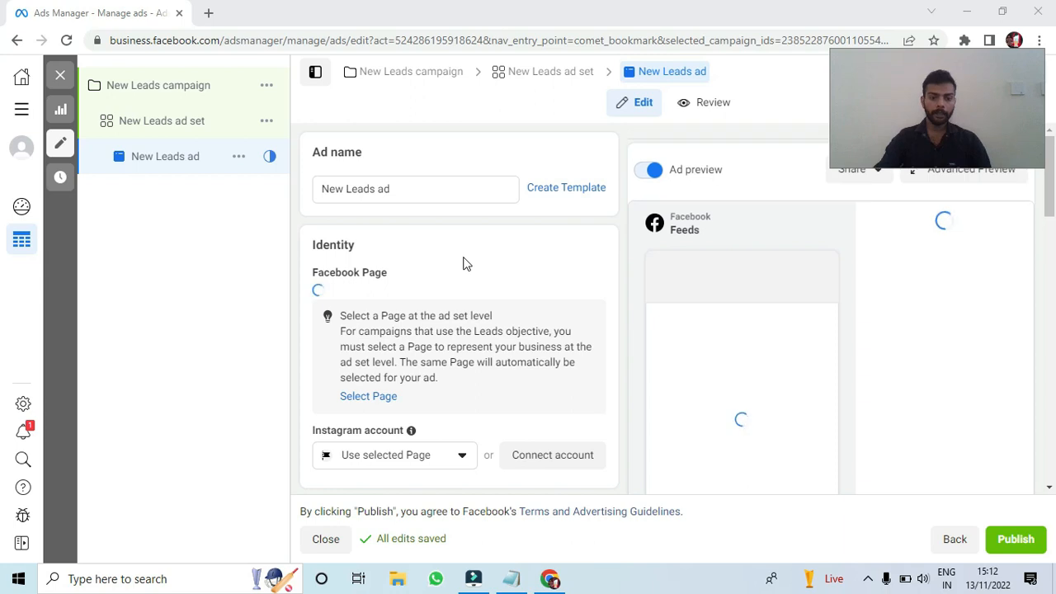
{"action": "scroll", "coordinate": [301, 248], "scroll_direction": "down", "scroll_amount": 2}
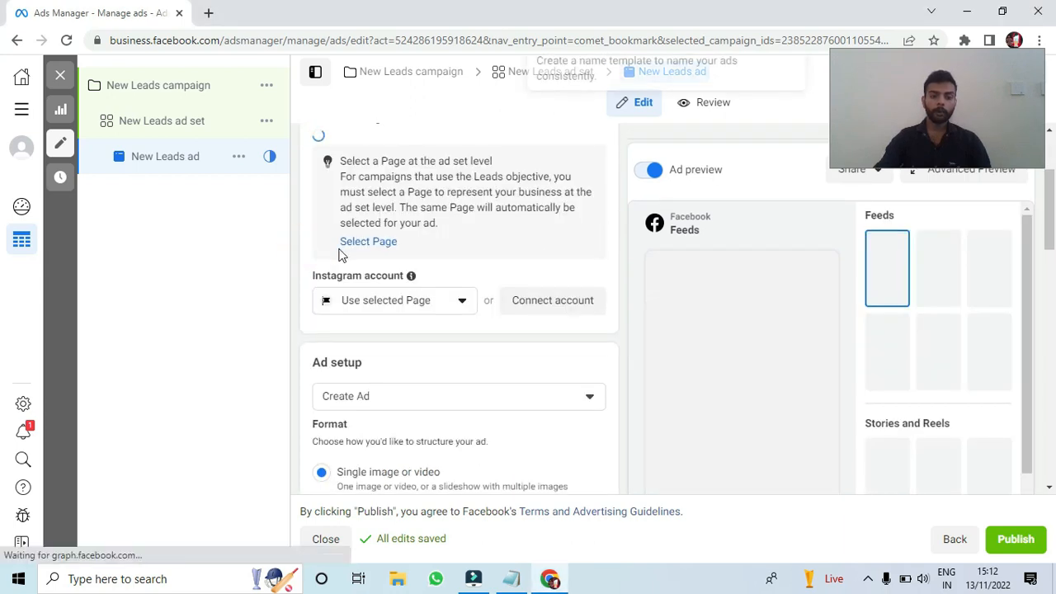
{"action": "scroll", "coordinate": [336, 215], "scroll_direction": "up", "scroll_amount": 2}
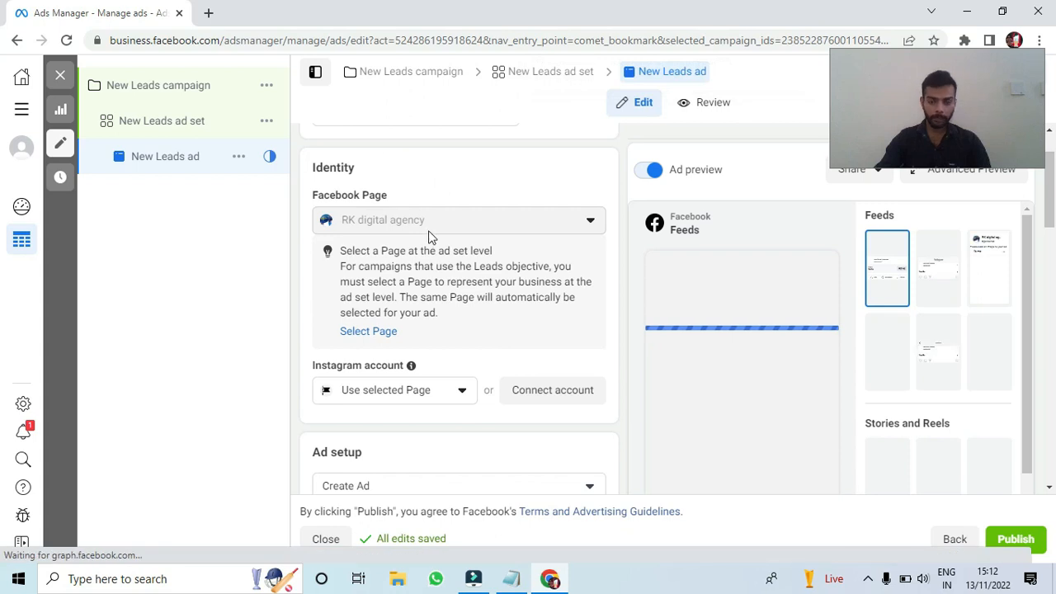
{"action": "scroll", "coordinate": [455, 227], "scroll_direction": "down", "scroll_amount": 1}
{"action": "scroll", "coordinate": [454, 227], "scroll_direction": "down", "scroll_amount": 1}
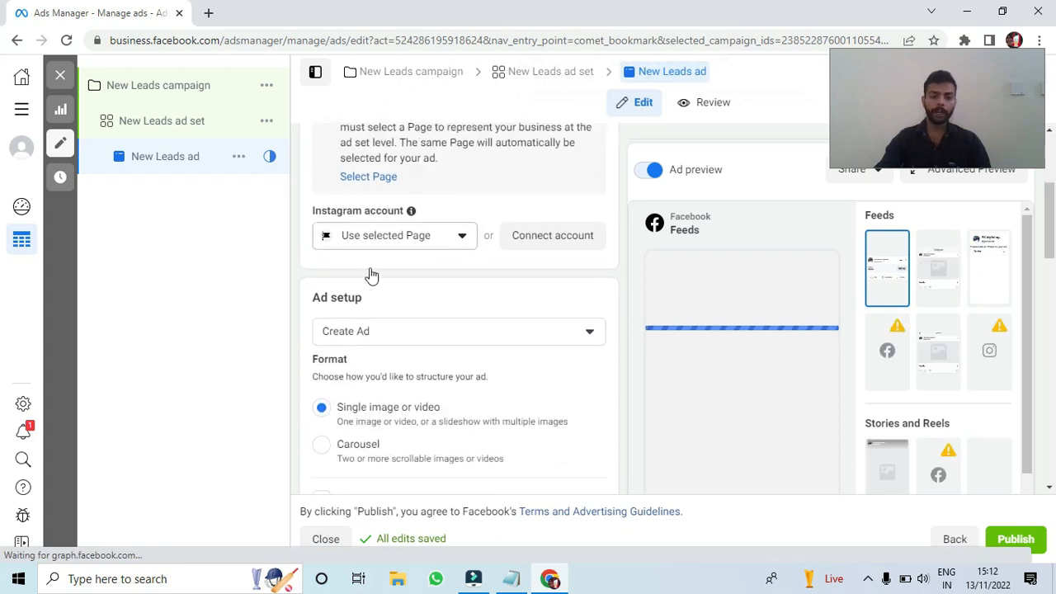
{"action": "left_click", "coordinate": [306, 205]}
{"action": "left_click_drag", "start_coordinate": [357, 212], "coordinate": [467, 220]}
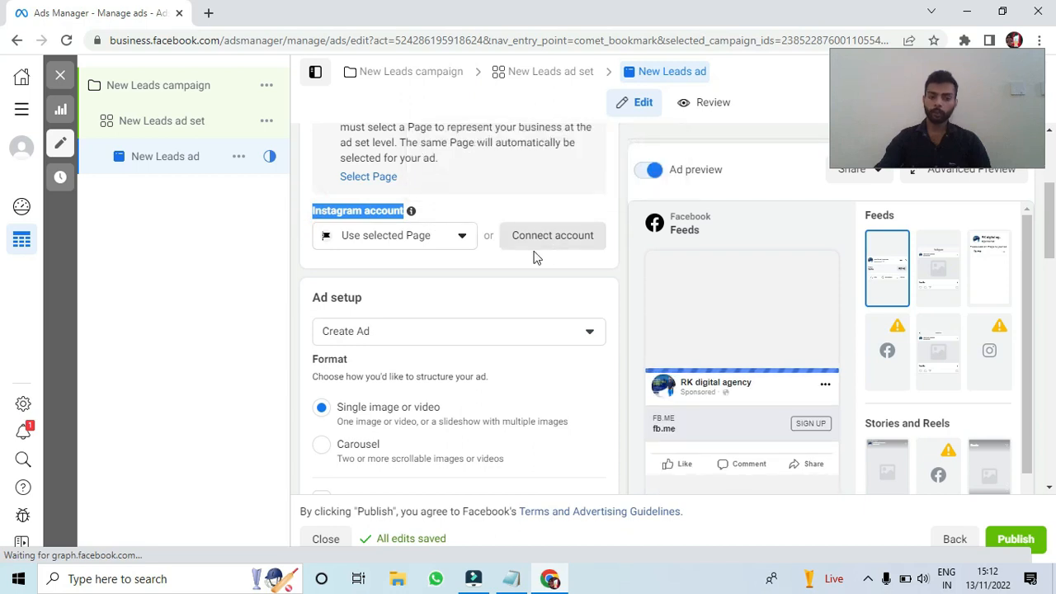
{"action": "left_click", "coordinate": [497, 258]}
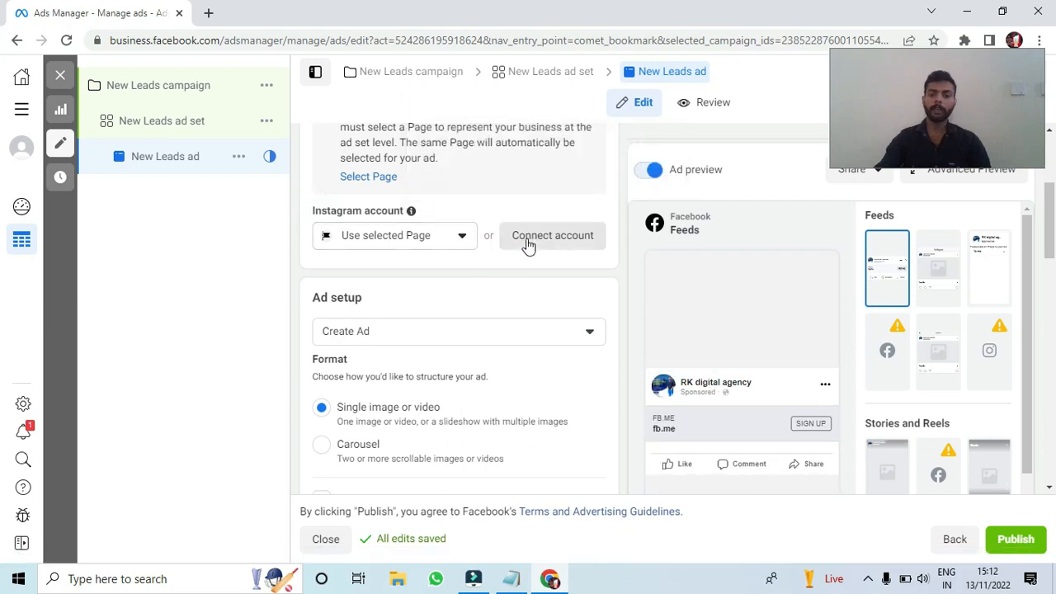
{"action": "scroll", "coordinate": [486, 266], "scroll_direction": "down", "scroll_amount": 3}
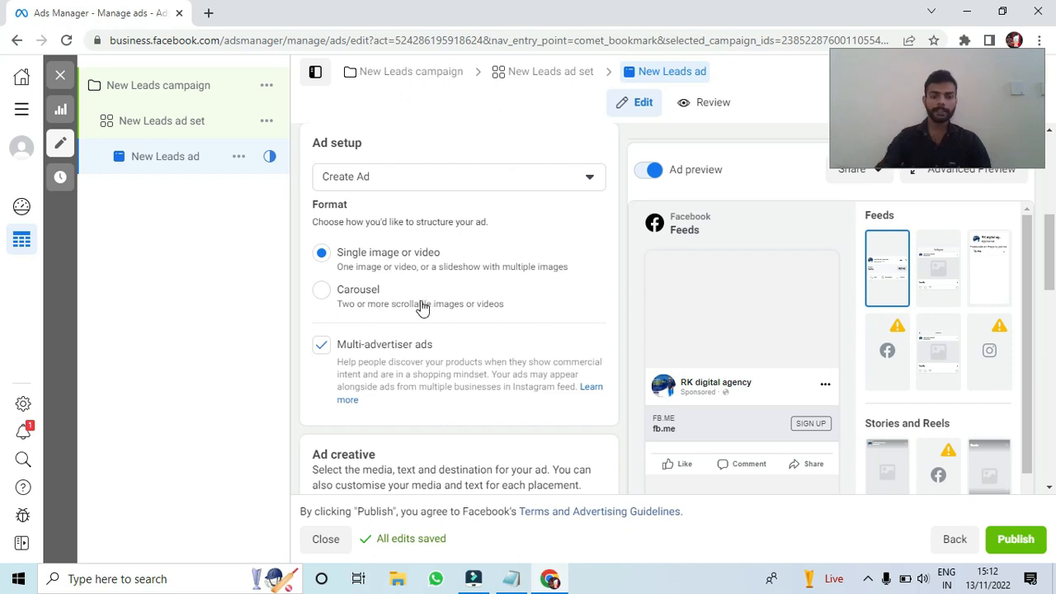
{"action": "scroll", "coordinate": [396, 324], "scroll_direction": "down", "scroll_amount": 2}
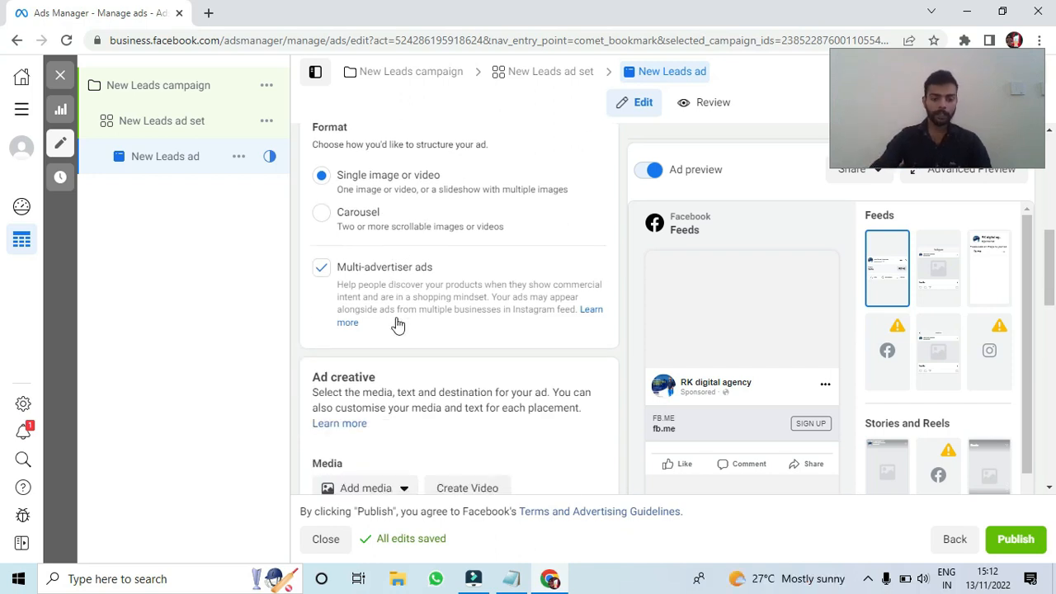
- Add the 1080 × 1080 Digital Marketing Agency account image to the ad creative, keeping the recommended original crops
{"action": "scroll", "coordinate": [396, 325], "scroll_direction": "down", "scroll_amount": 1}
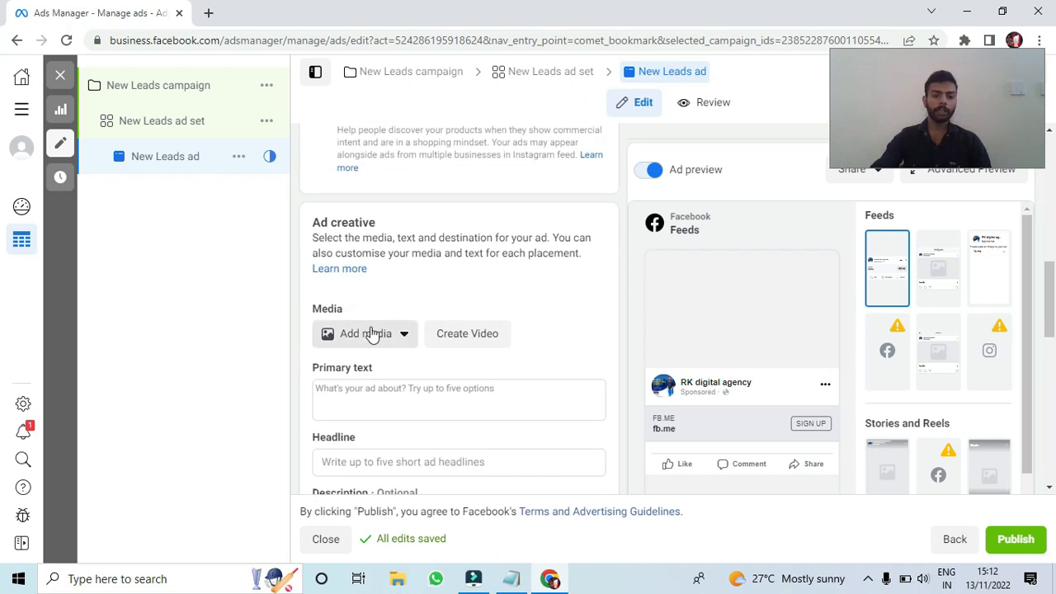
{"action": "scroll", "coordinate": [372, 335], "scroll_direction": "down", "scroll_amount": 1}
{"action": "left_click", "coordinate": [360, 257]}
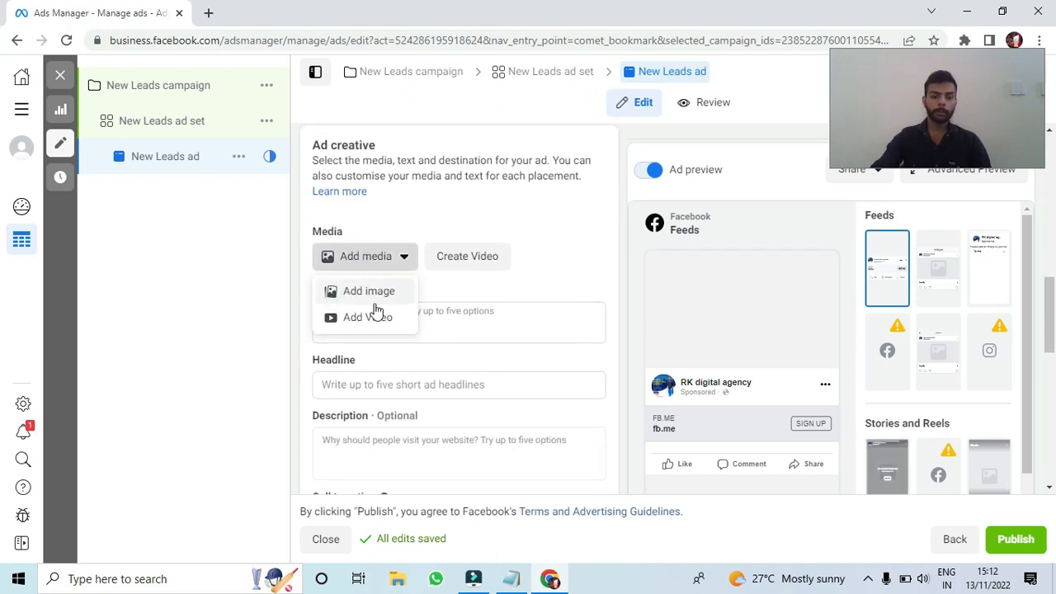
{"action": "left_click", "coordinate": [368, 293]}
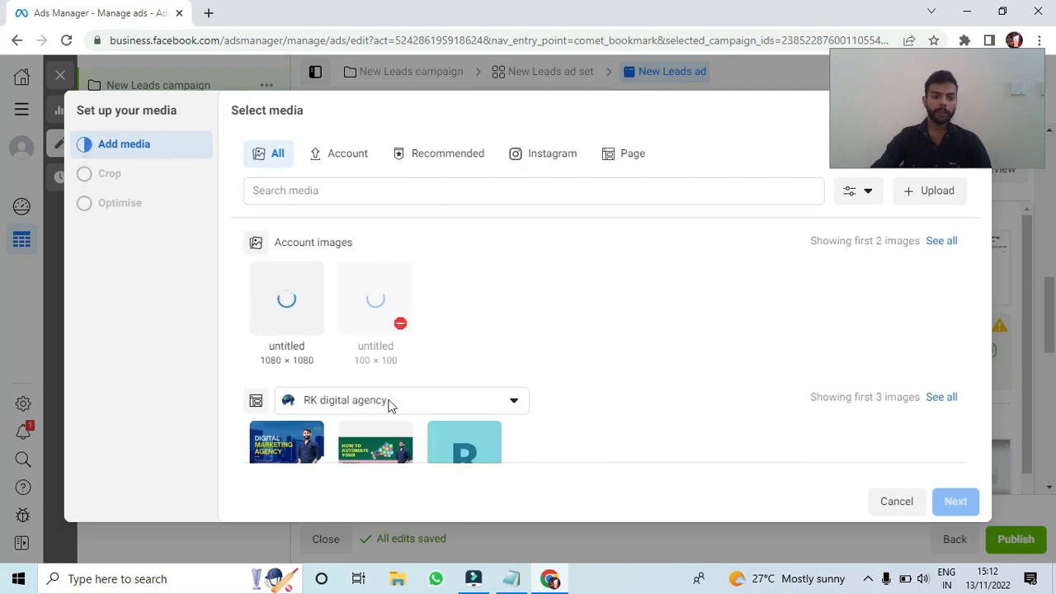
{"action": "left_click", "coordinate": [313, 299]}
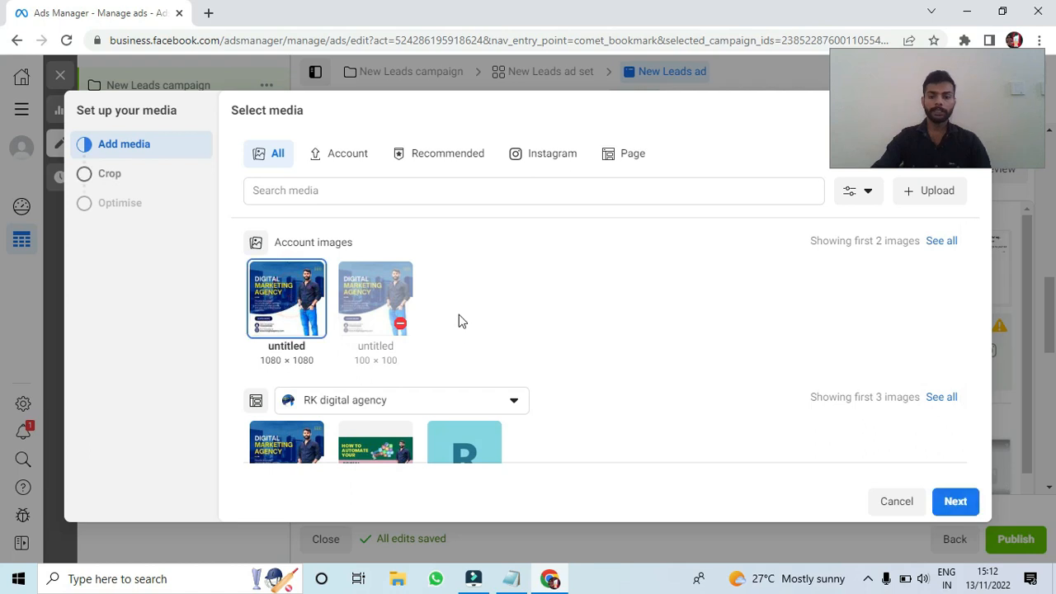
{"action": "left_click", "coordinate": [971, 502]}
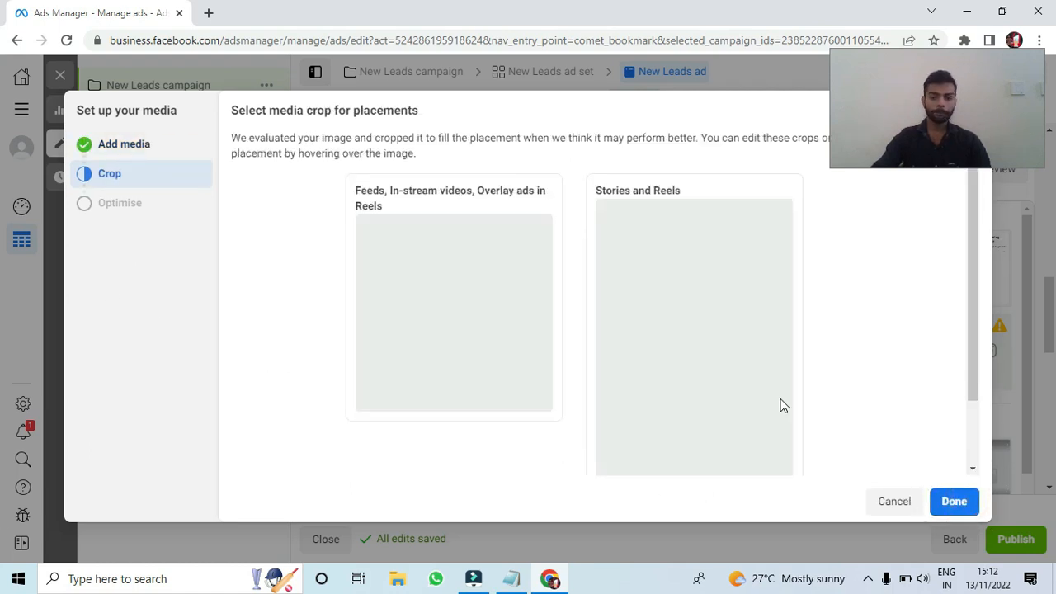
{"action": "left_click", "coordinate": [118, 174]}
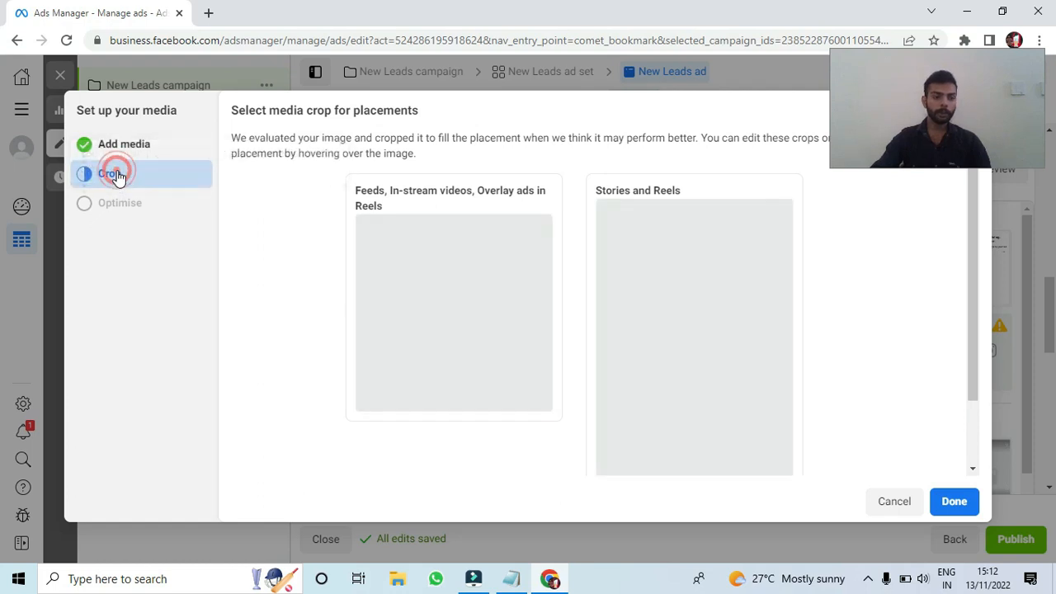
{"action": "left_click", "coordinate": [943, 501]}
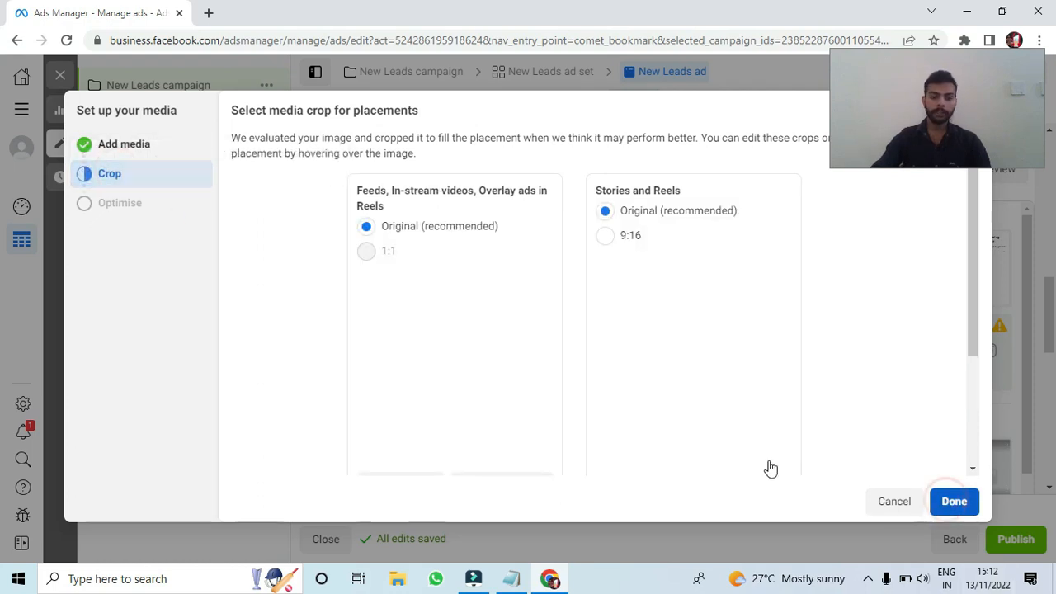
{"action": "left_click", "coordinate": [471, 354]}
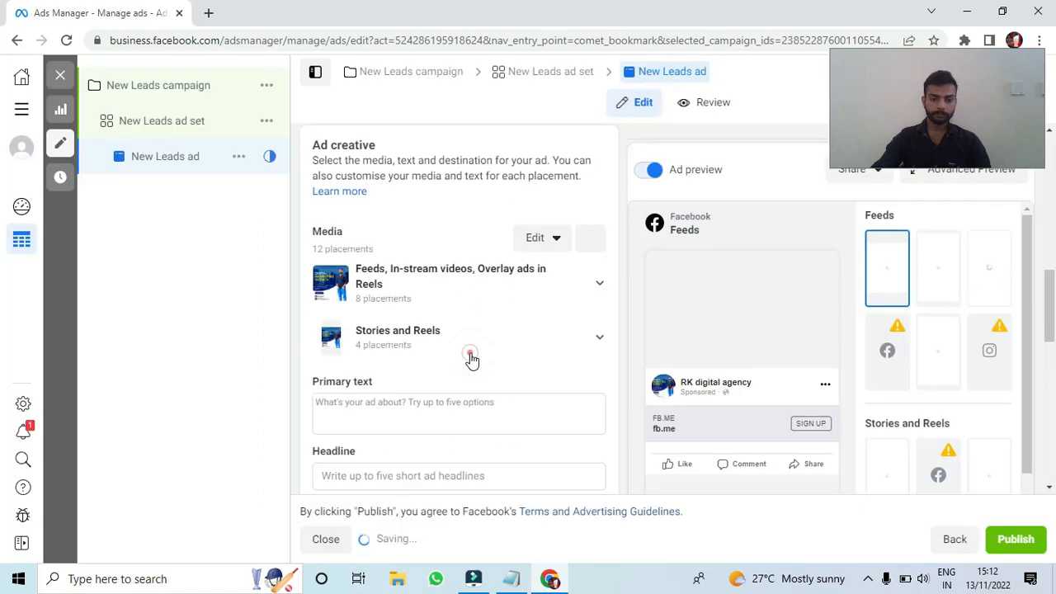
- Enter CXCCG as the ad's primary text and FGHJ as its headline
{"action": "scroll", "coordinate": [466, 347], "scroll_direction": "down", "scroll_amount": 3}
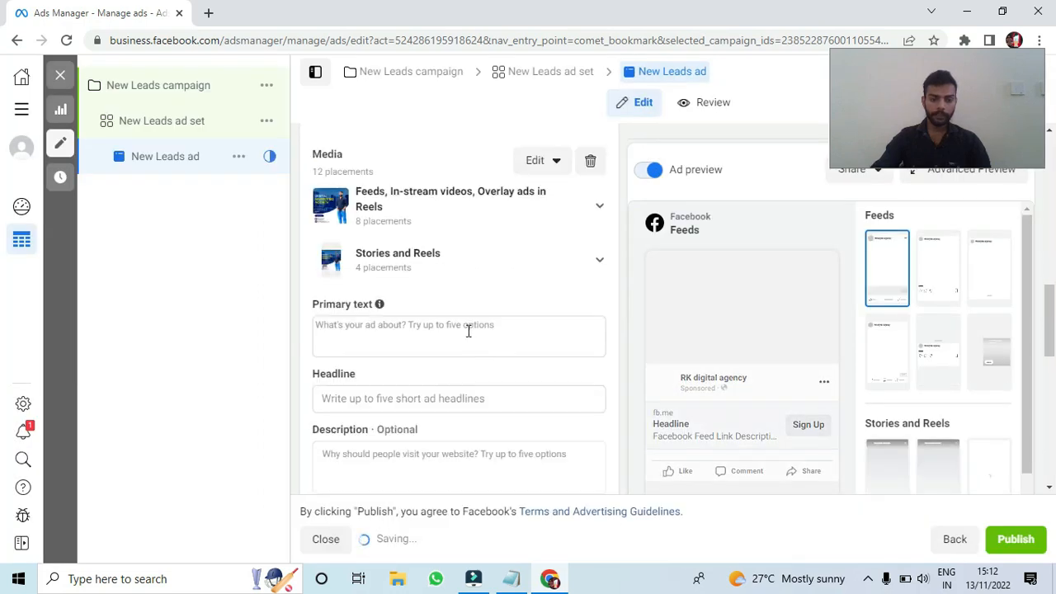
{"action": "left_click", "coordinate": [445, 261]}
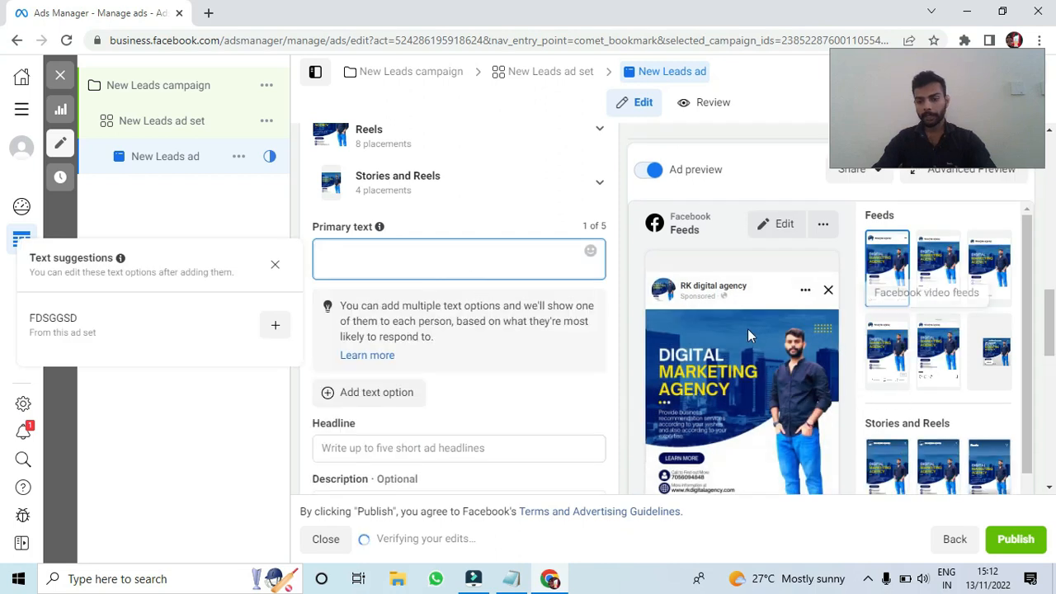
{"action": "scroll", "coordinate": [699, 301], "scroll_direction": "down", "scroll_amount": 1}
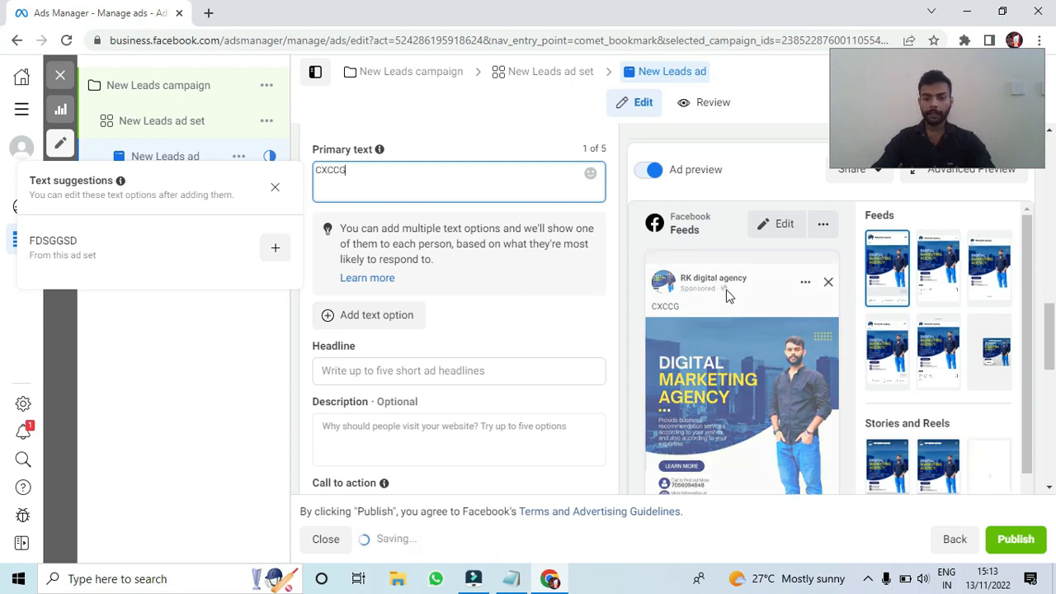
{"action": "key", "text": "ctrl+a"}
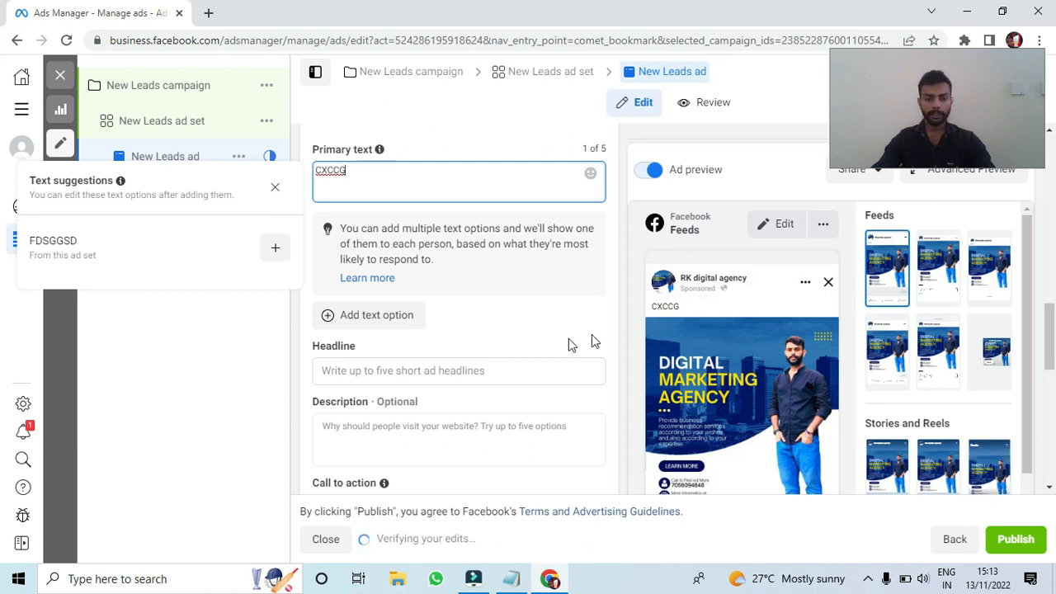
{"action": "left_click", "coordinate": [483, 370]}
{"action": "scroll", "coordinate": [749, 362], "scroll_direction": "down", "scroll_amount": 2}
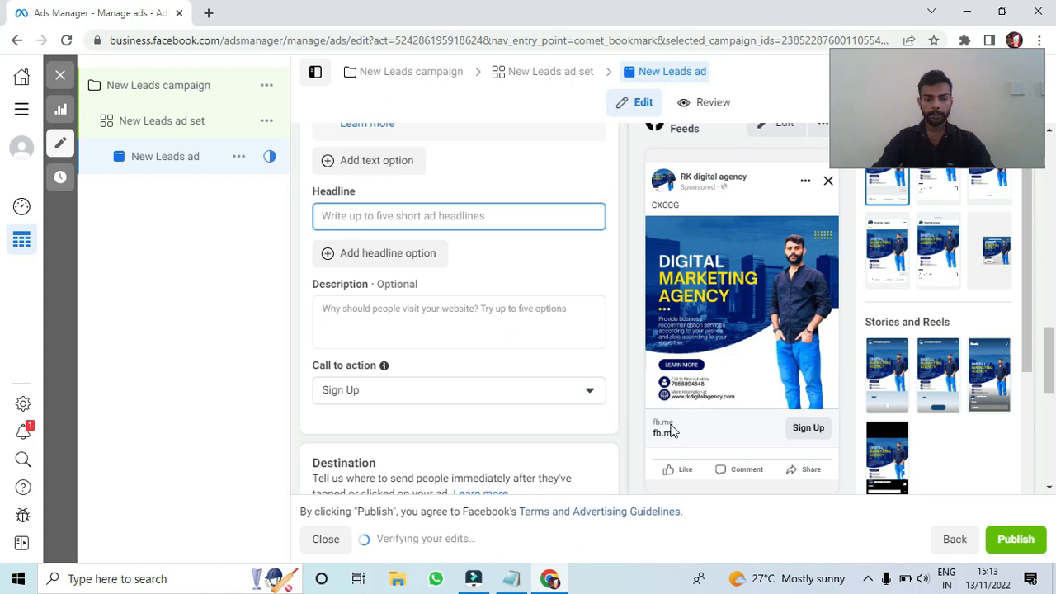
{"action": "type", "text": "FG"}
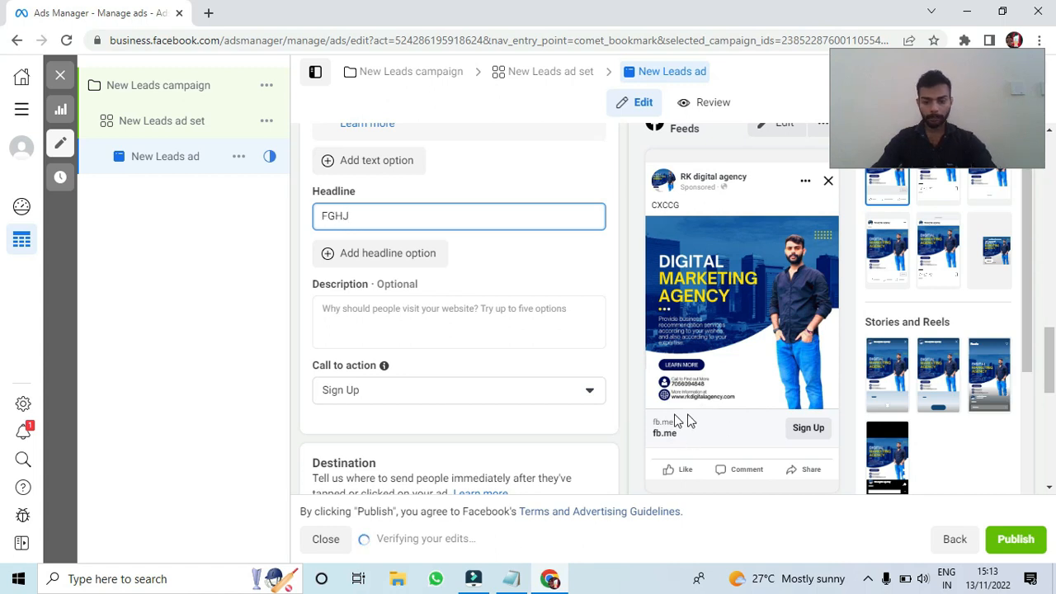
{"action": "type", "text": "HJ"}
- Set the ad's call to action to Apply Now
{"action": "scroll", "coordinate": [502, 377], "scroll_direction": "down", "scroll_amount": 1}
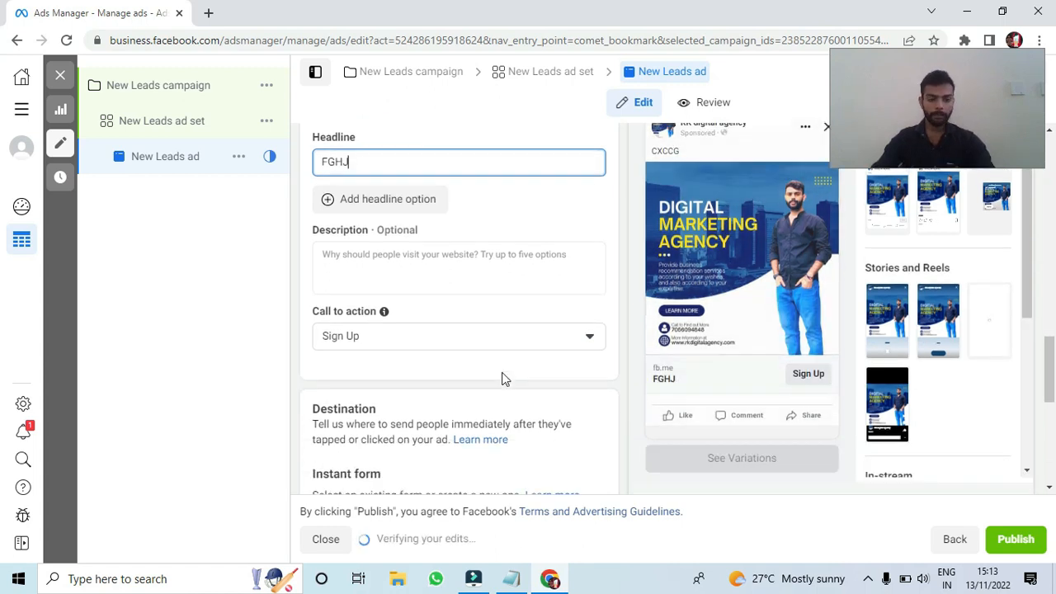
{"action": "left_click", "coordinate": [547, 316]}
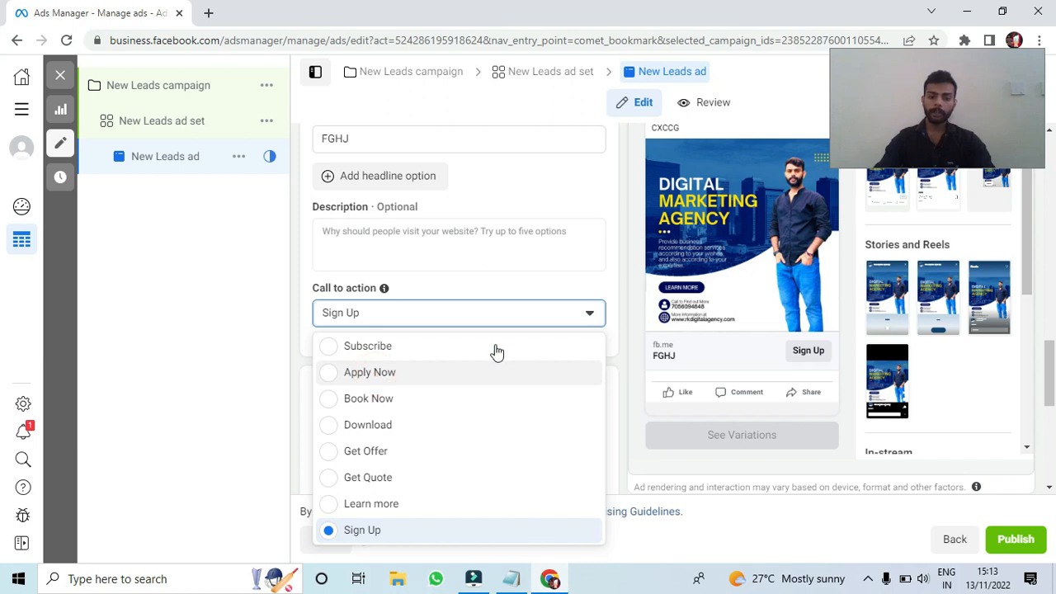
{"action": "left_click", "coordinate": [369, 372]}
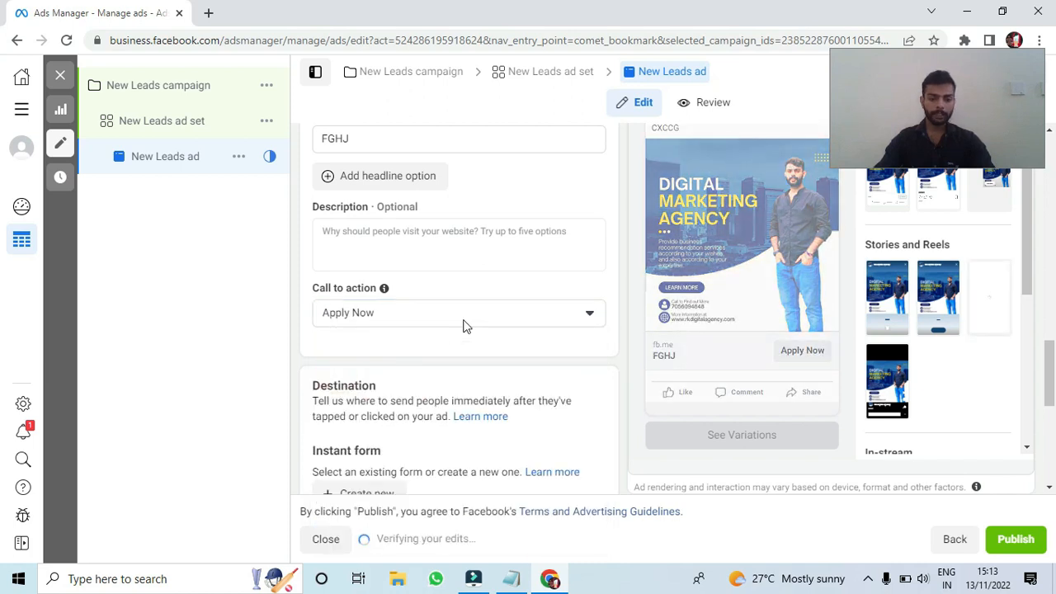
- Start a new instant form for the ad's destination and examine its form type options
{"action": "scroll", "coordinate": [464, 326], "scroll_direction": "down", "scroll_amount": 3}
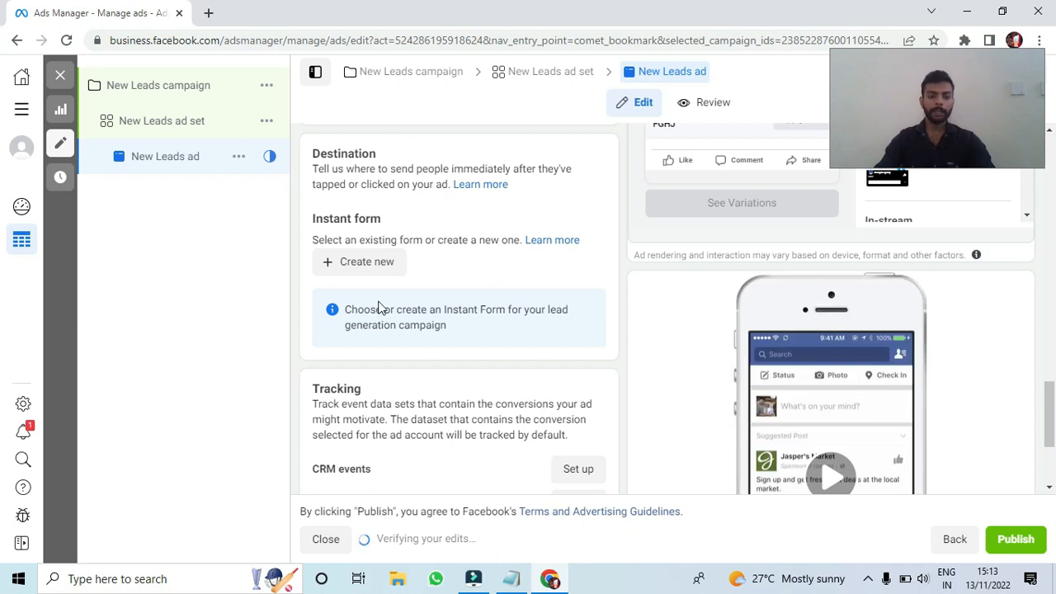
{"action": "triple_click", "coordinate": [305, 216]}
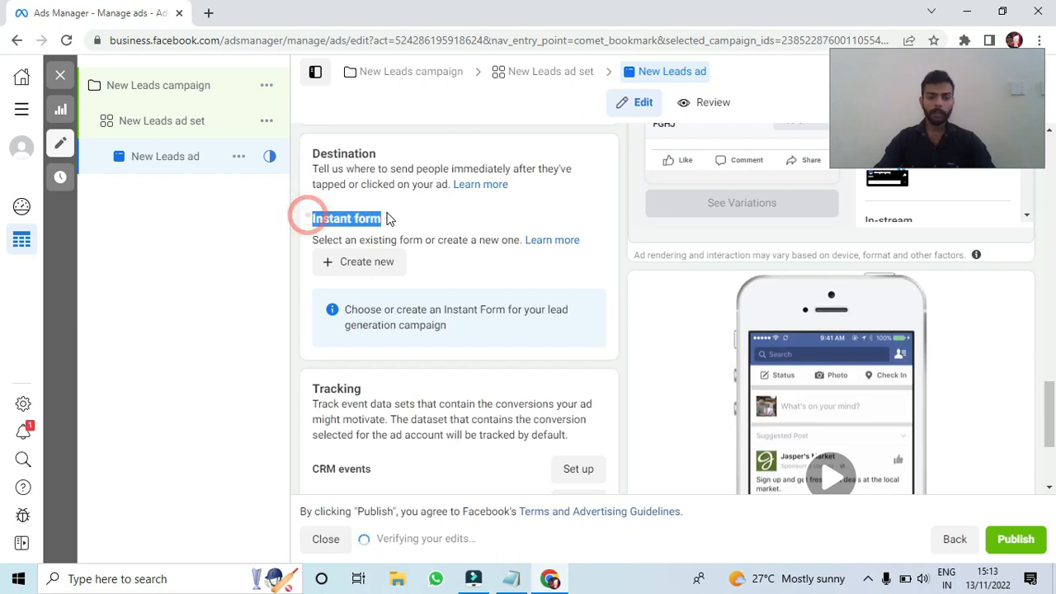
{"action": "left_click", "coordinate": [362, 264]}
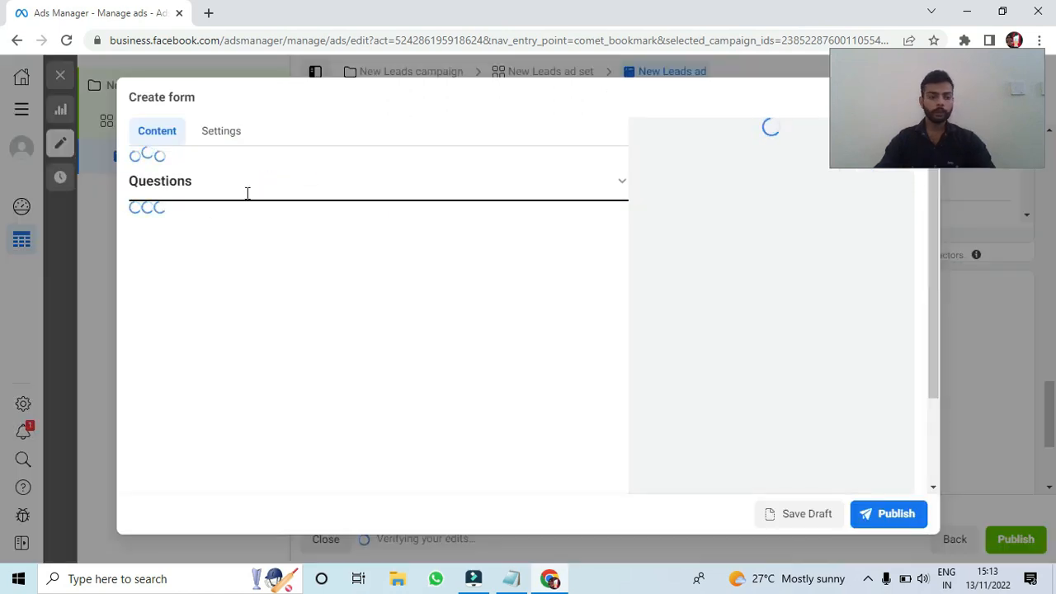
{"action": "scroll", "coordinate": [385, 312], "scroll_direction": "down", "scroll_amount": 2}
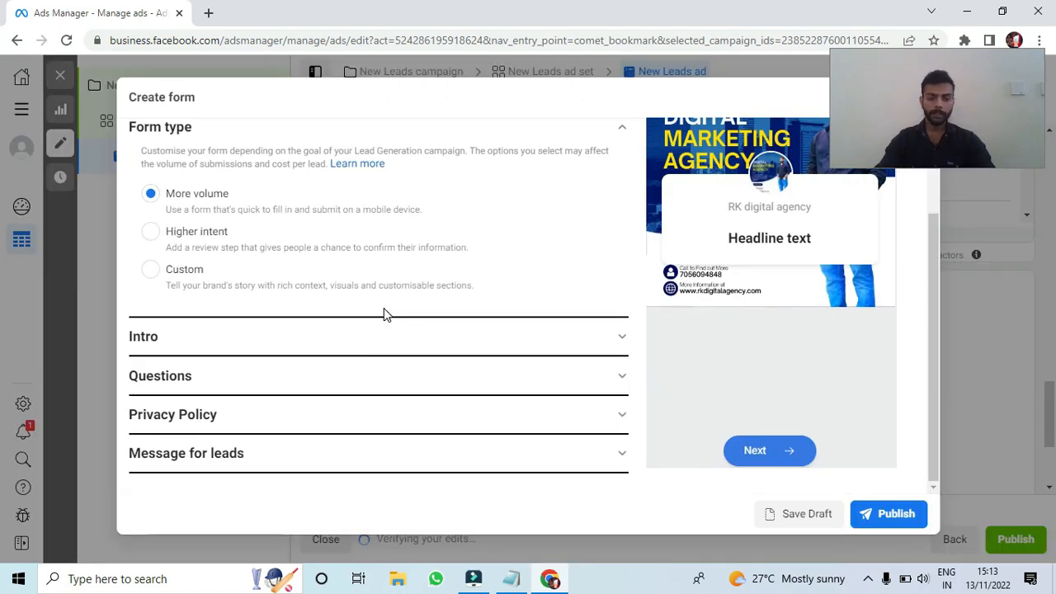
- Examine the instant form's Intro and Questions sections, and close the form without saving it
{"action": "left_click", "coordinate": [330, 334]}
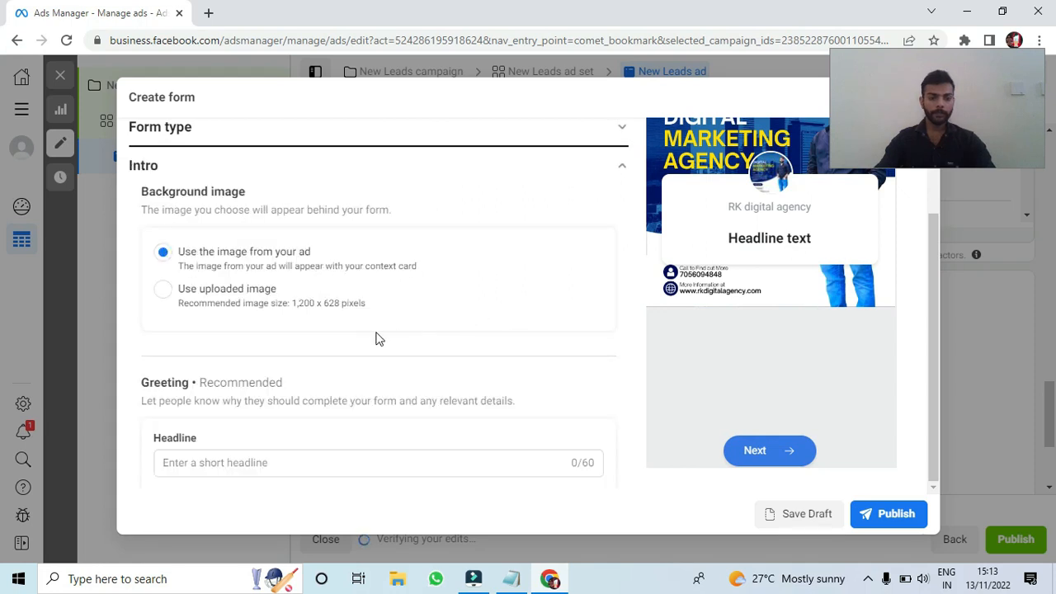
{"action": "scroll", "coordinate": [380, 337], "scroll_direction": "down", "scroll_amount": 2}
{"action": "scroll", "coordinate": [382, 338], "scroll_direction": "up", "scroll_amount": 2}
{"action": "scroll", "coordinate": [384, 337], "scroll_direction": "down", "scroll_amount": 3}
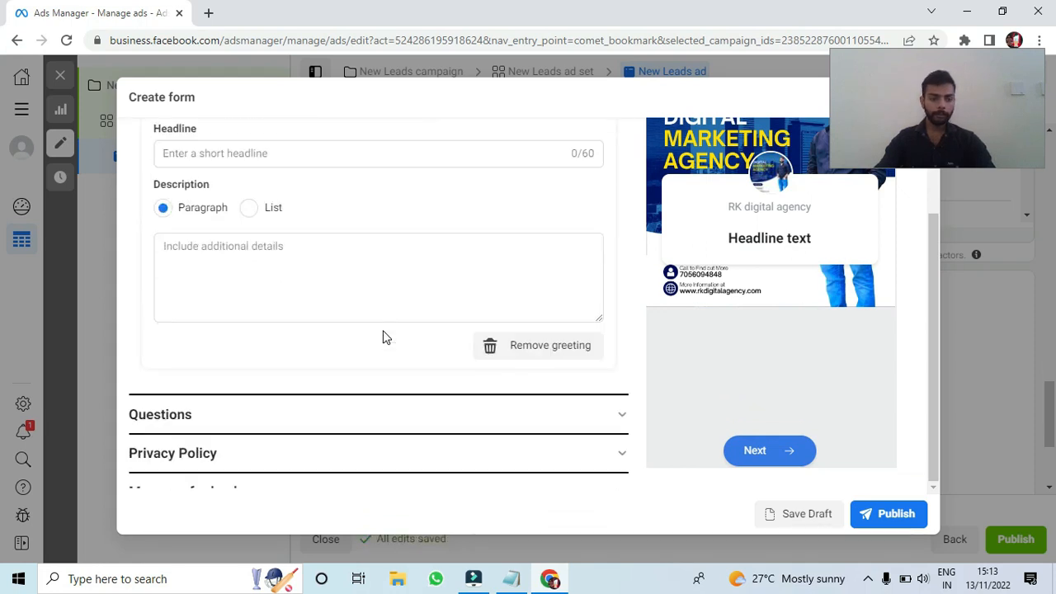
{"action": "left_click", "coordinate": [326, 425]}
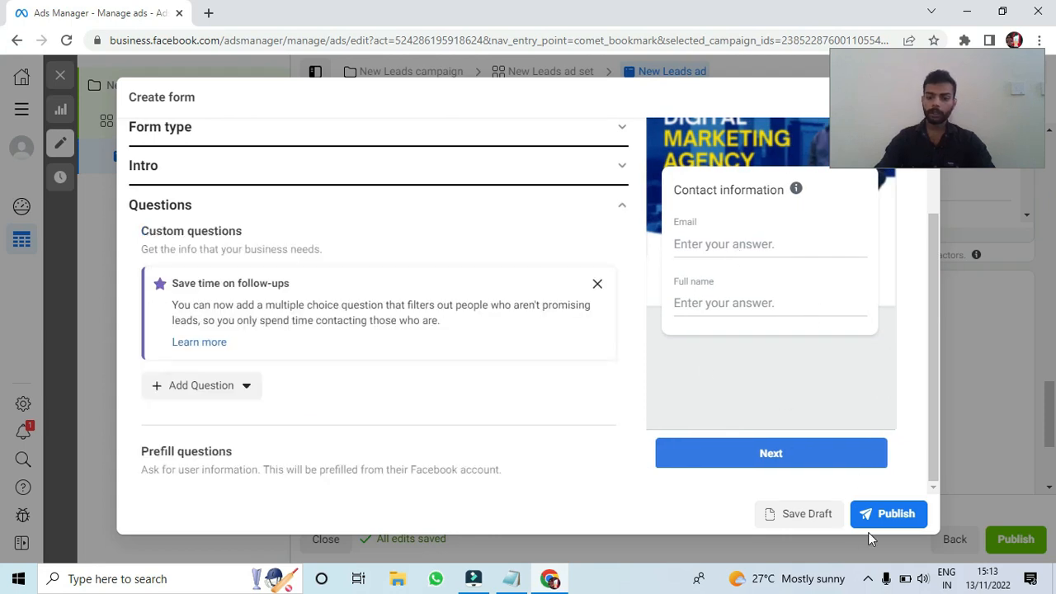
{"action": "left_click_drag", "start_coordinate": [977, 100], "coordinate": [984, 240]}
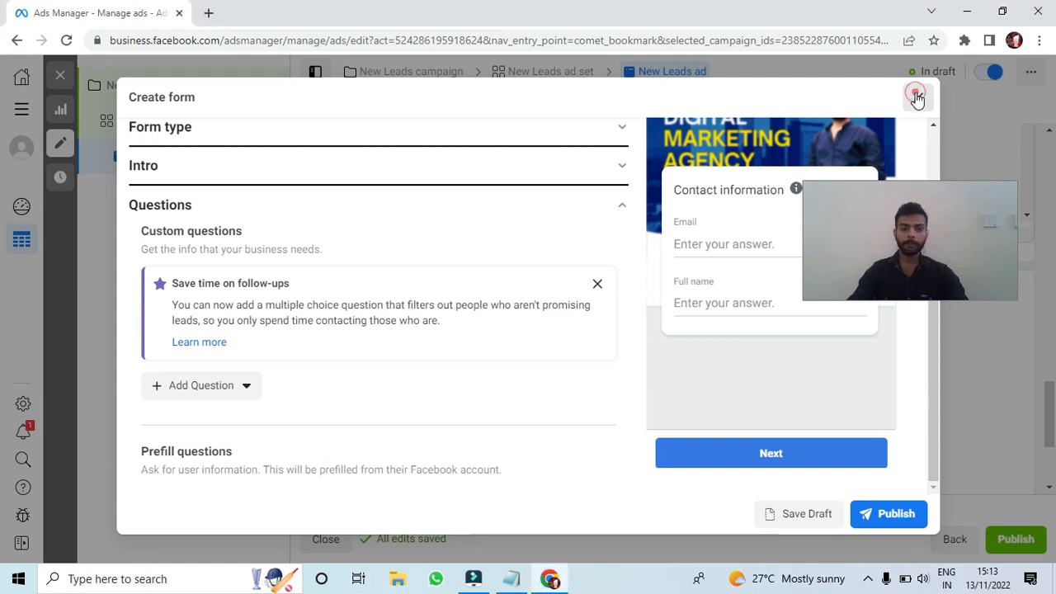
{"action": "left_click", "coordinate": [917, 97]}
{"action": "left_click", "coordinate": [672, 285]}
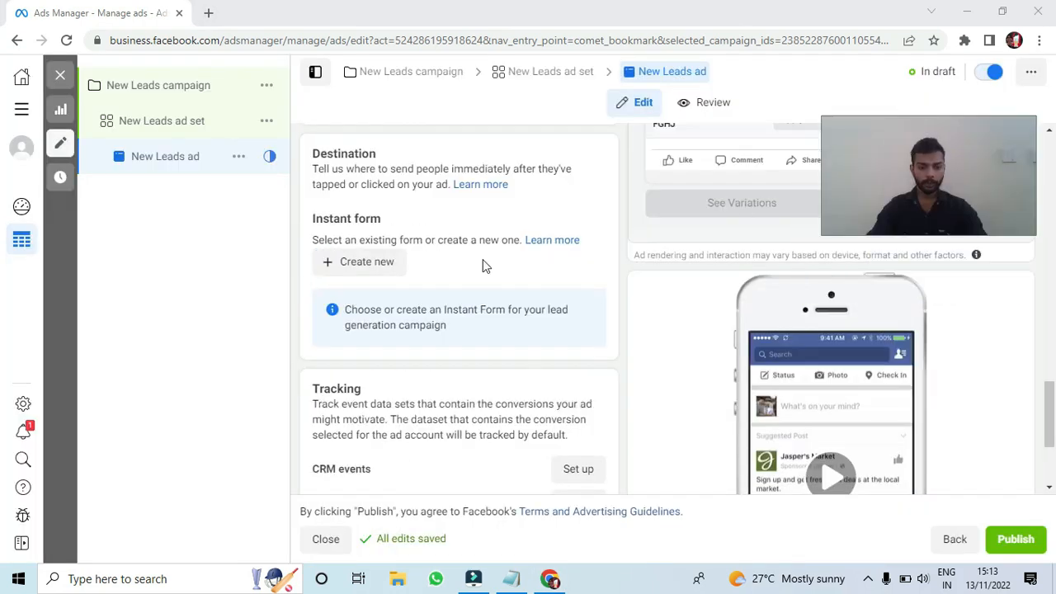
- Look over the New Leads ad's tracking settings and close its editor to return to the ads list
{"action": "scroll", "coordinate": [482, 260], "scroll_direction": "down", "scroll_amount": 3}
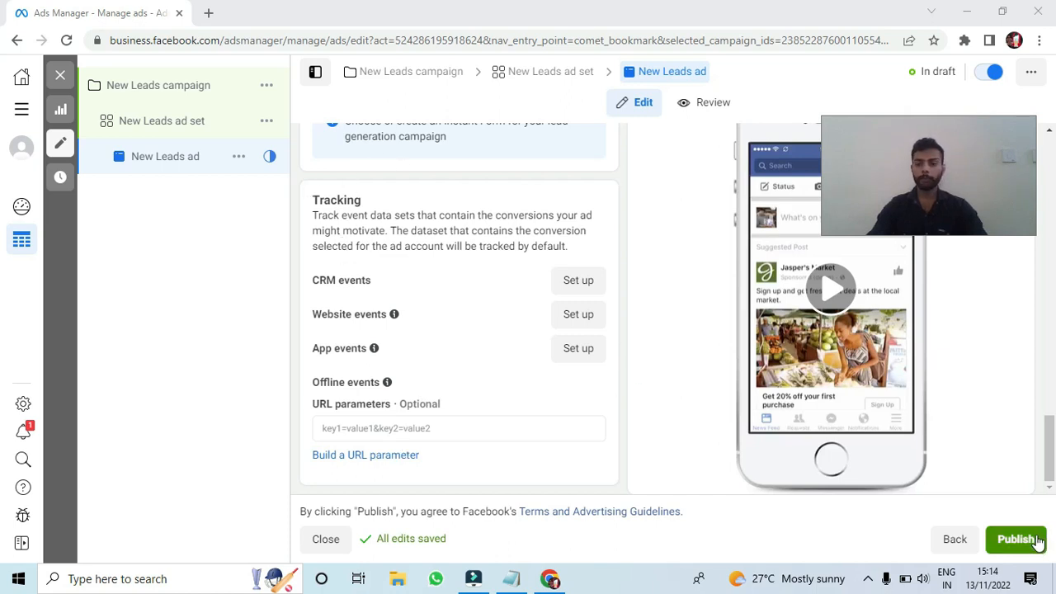
{"action": "scroll", "coordinate": [463, 218], "scroll_direction": "up", "scroll_amount": 15}
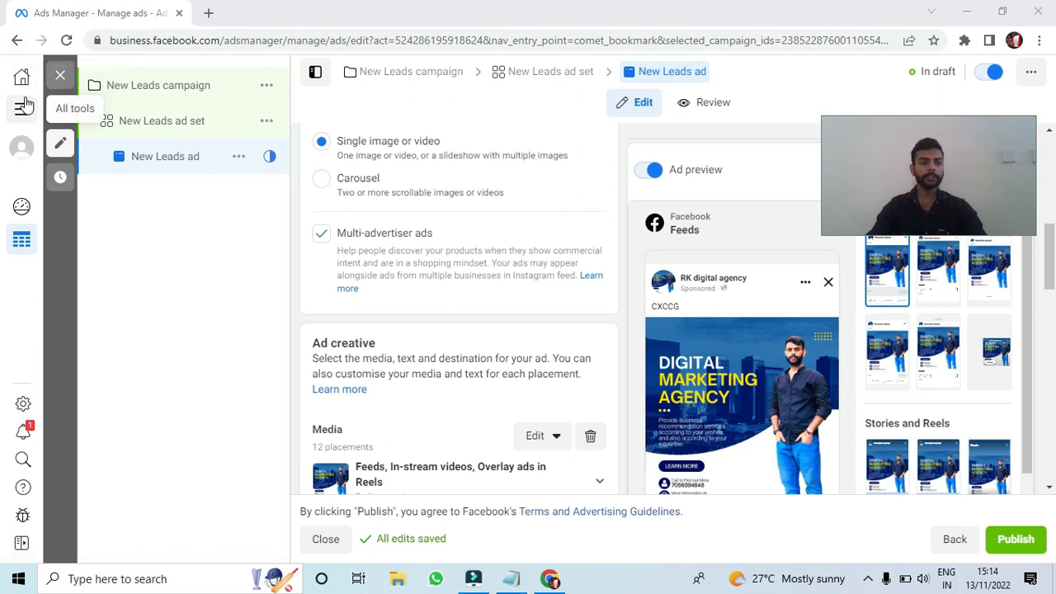
{"action": "left_click", "coordinate": [63, 80]}
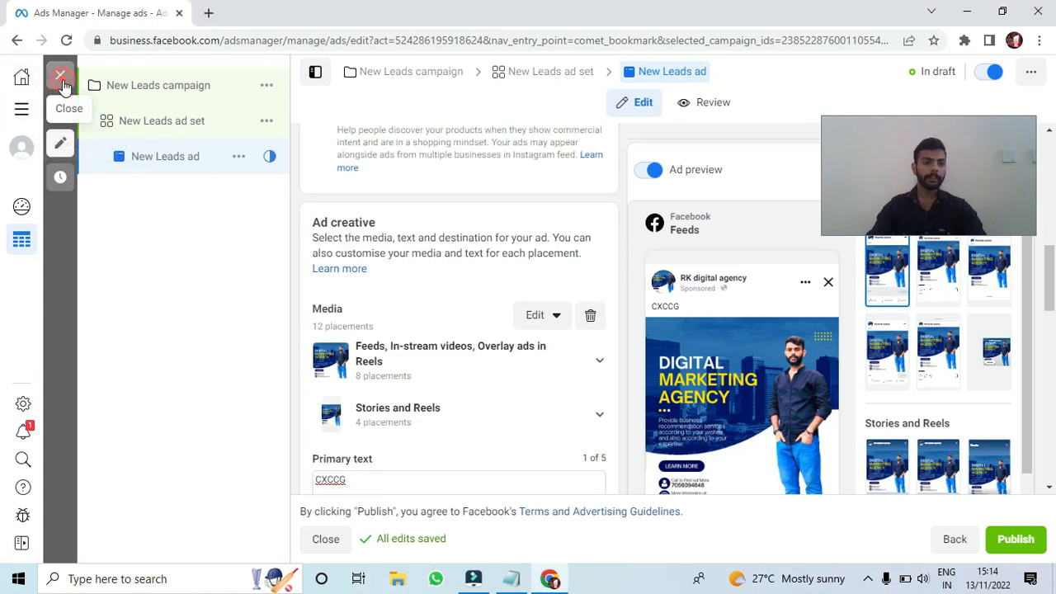
{"action": "left_click", "coordinate": [25, 110]}
{"action": "left_click", "coordinate": [699, 190]}
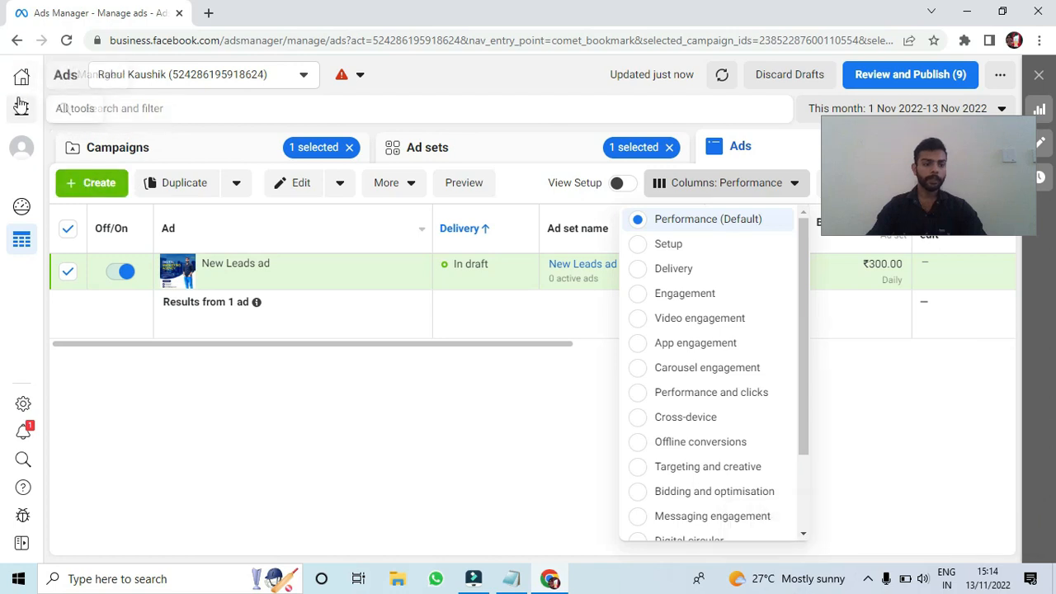
- Open the ad account's Billing page, examine the amount and payment methods for adding funds, and close that dialog
{"action": "left_click", "coordinate": [21, 108]}
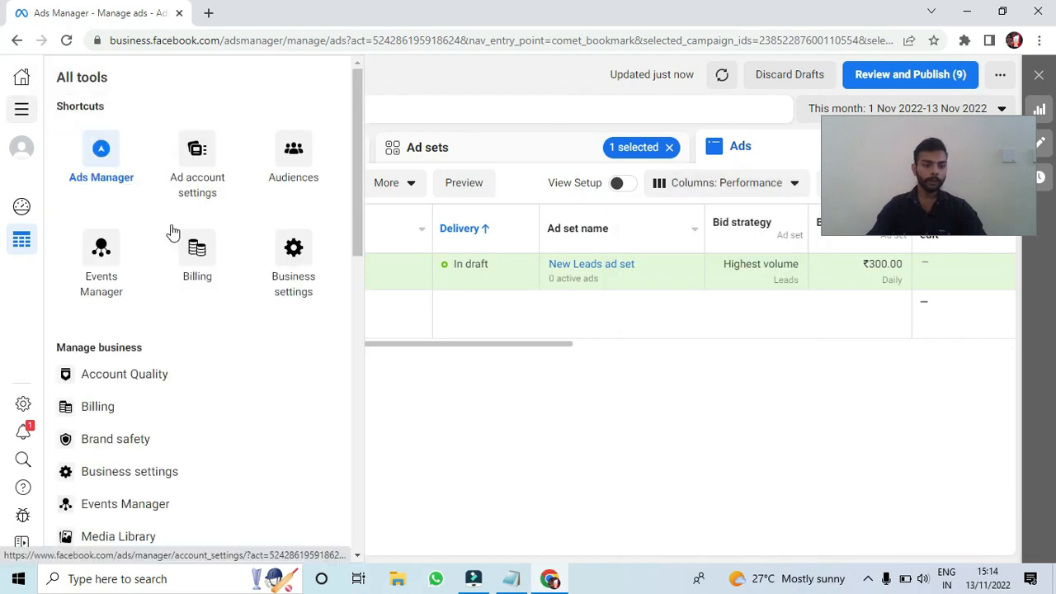
{"action": "left_click", "coordinate": [175, 256]}
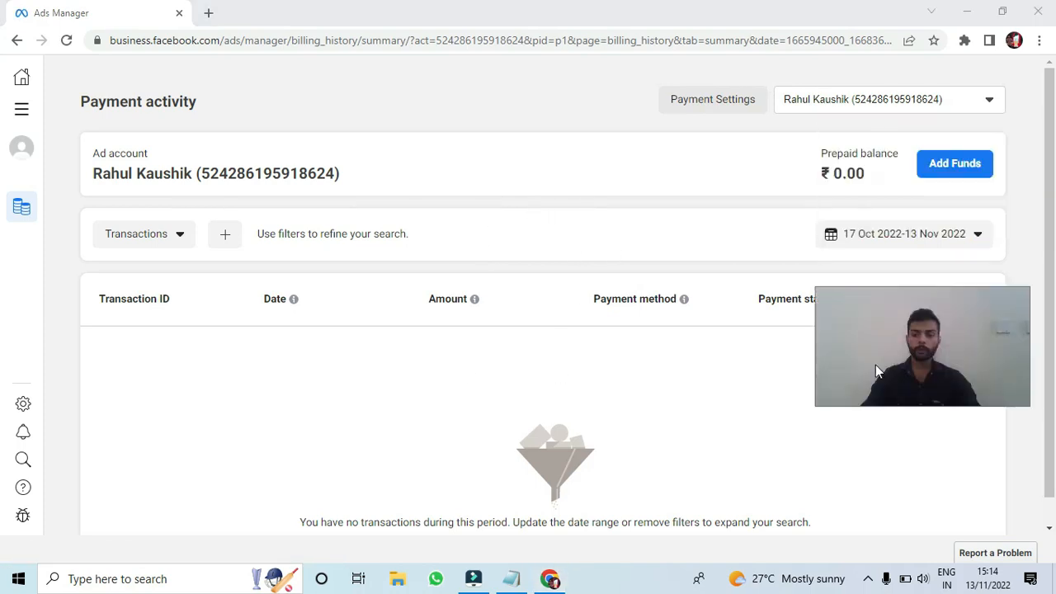
{"action": "left_click", "coordinate": [943, 167]}
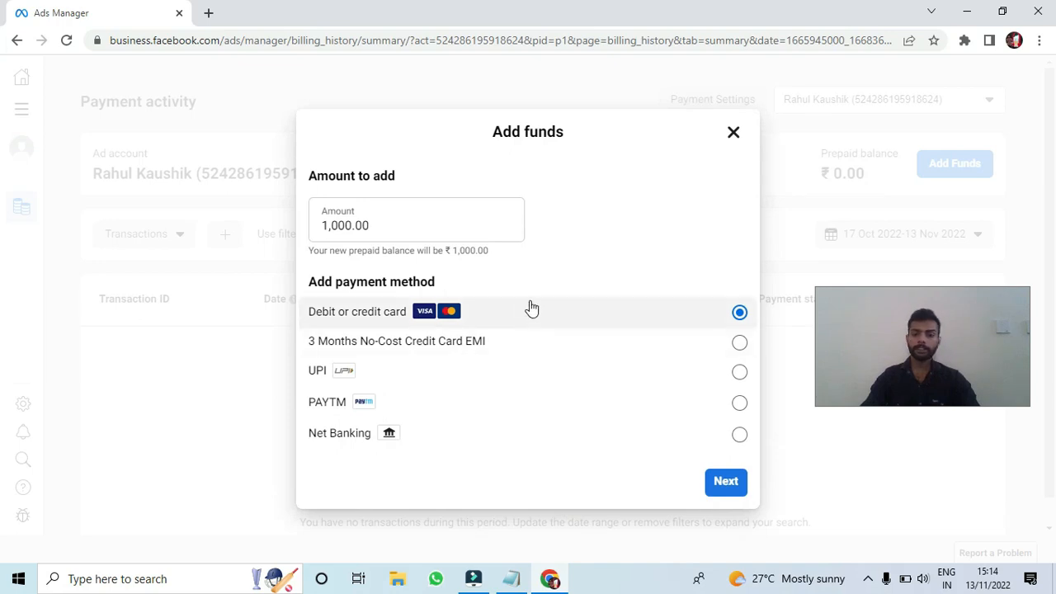
{"action": "left_click", "coordinate": [734, 132]}
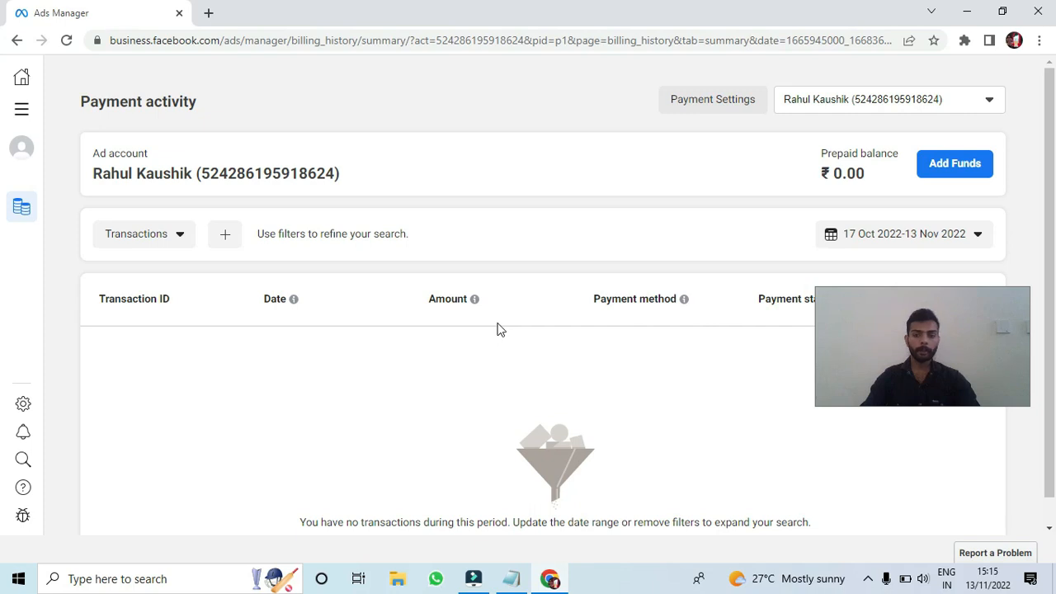
{"action": "left_click", "coordinate": [20, 118]}
{"action": "scroll", "coordinate": [149, 264], "scroll_direction": "down", "scroll_amount": 2}
{"action": "scroll", "coordinate": [157, 276], "scroll_direction": "down", "scroll_amount": 3}
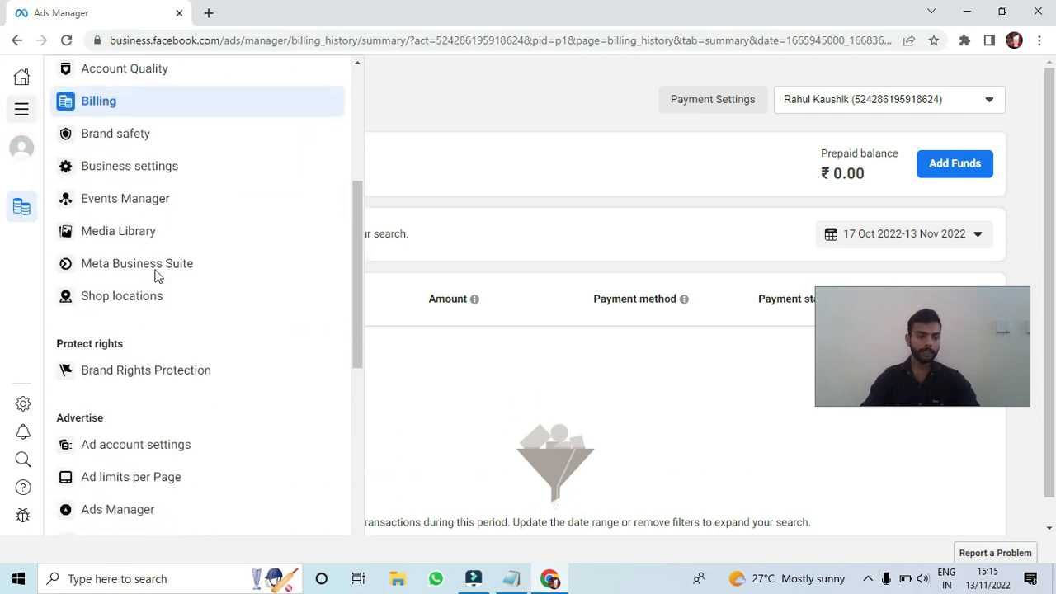
{"action": "left_click", "coordinate": [510, 100]}
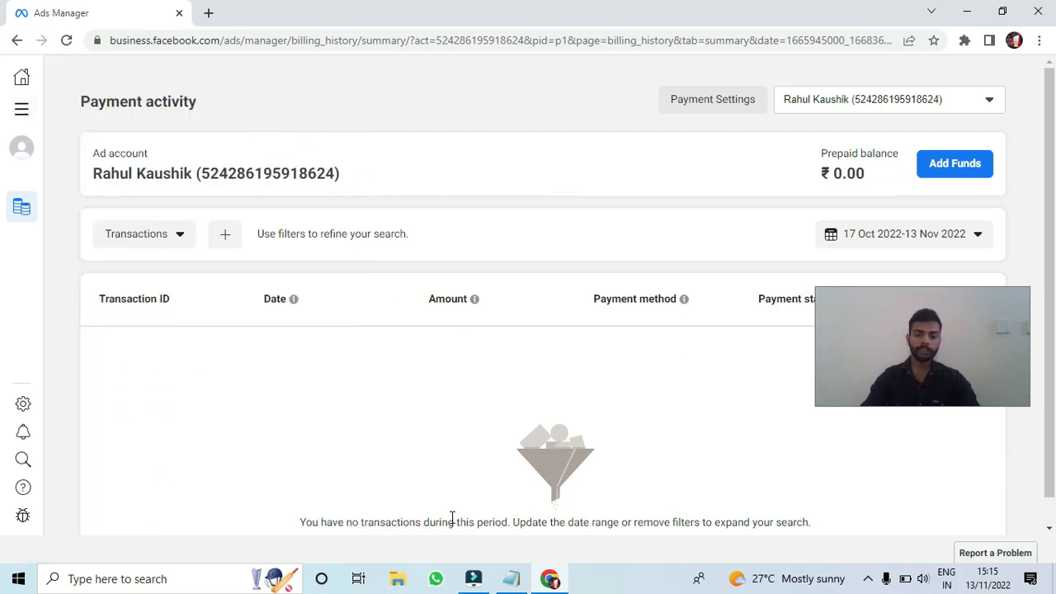
- Switch to Notepad and review the INPUT + MACHINE = OUTPUT formula, highlighting its terms, the example audience inputs and the output line
{"action": "left_click", "coordinate": [512, 579]}
{"action": "left_click_drag", "start_coordinate": [8, 54], "coordinate": [85, 55]}
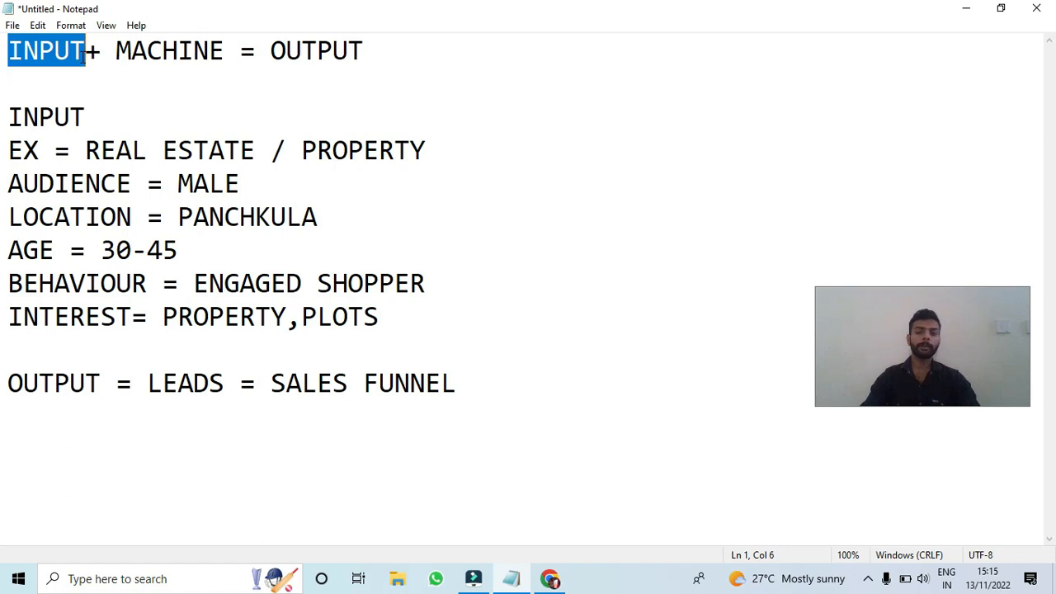
{"action": "left_click_drag", "start_coordinate": [114, 51], "coordinate": [227, 52]}
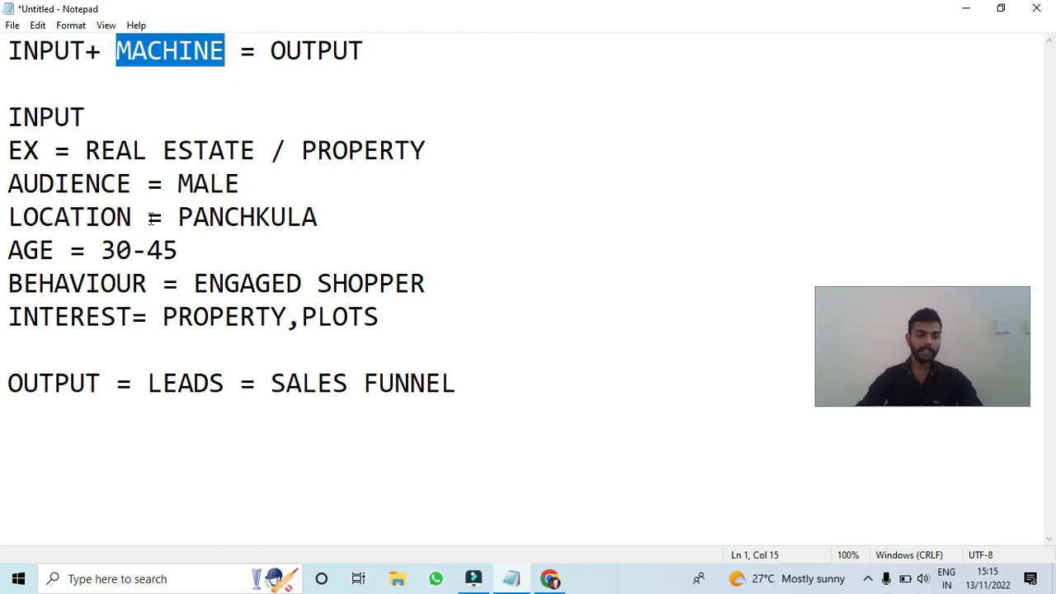
{"action": "left_click_drag", "start_coordinate": [7, 394], "coordinate": [86, 388]}
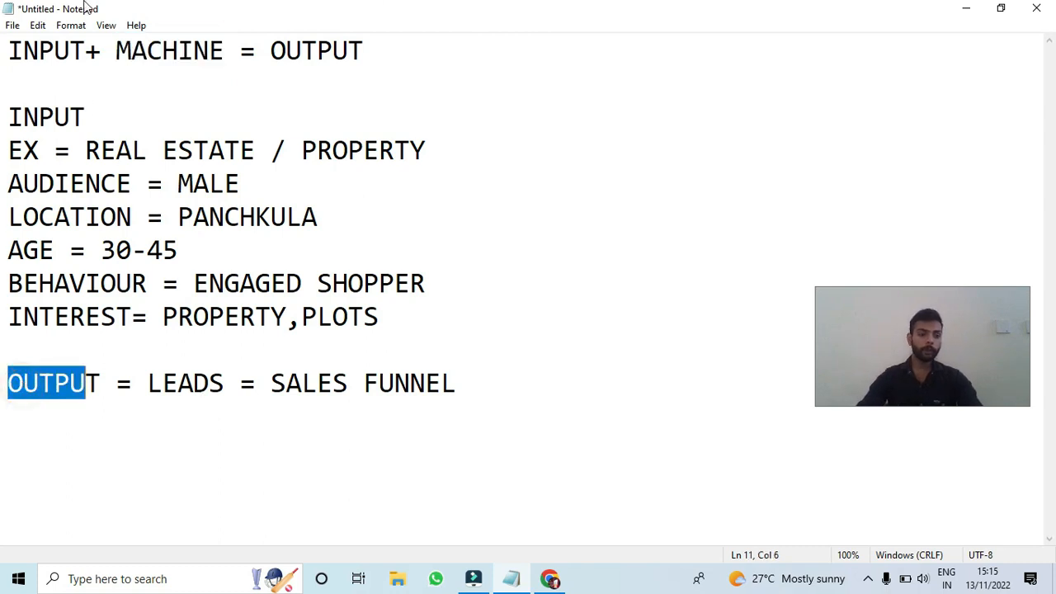
{"action": "left_click_drag", "start_coordinate": [23, 70], "coordinate": [229, 268]}
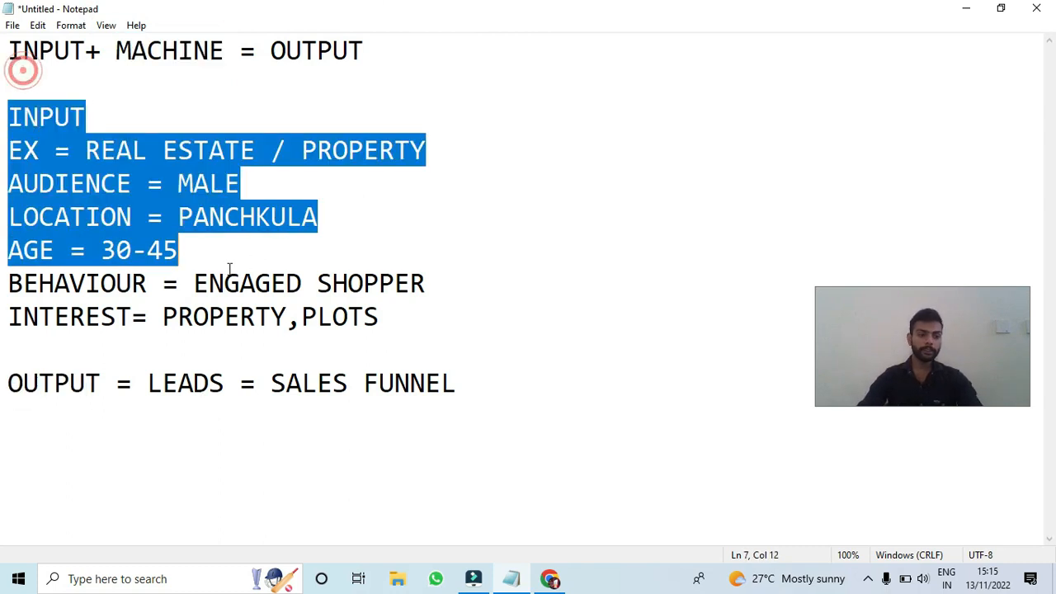
{"action": "left_click", "coordinate": [12, 24]}
{"action": "left_click", "coordinate": [459, 100]}
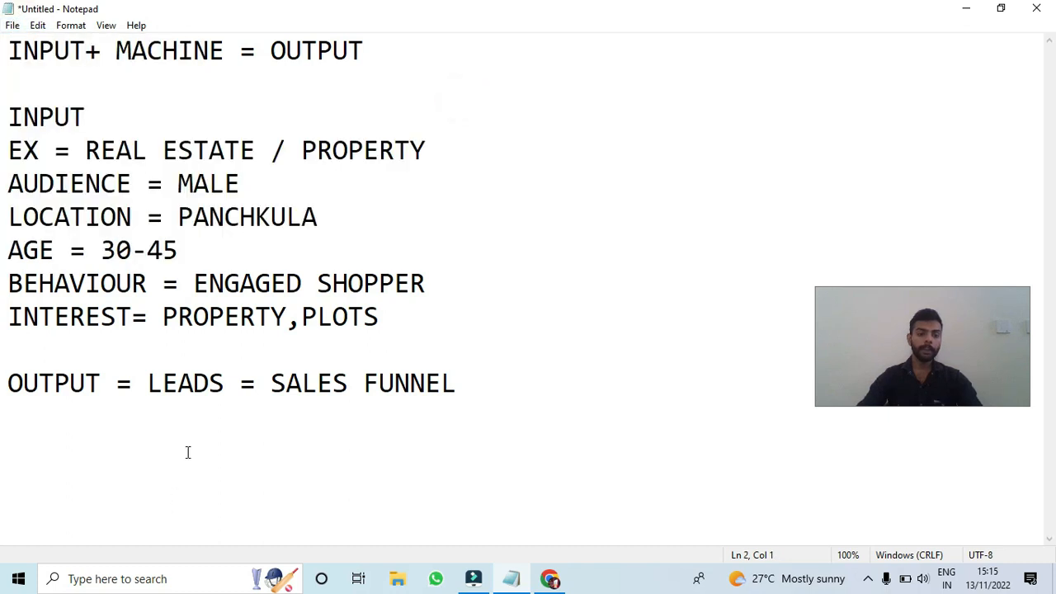